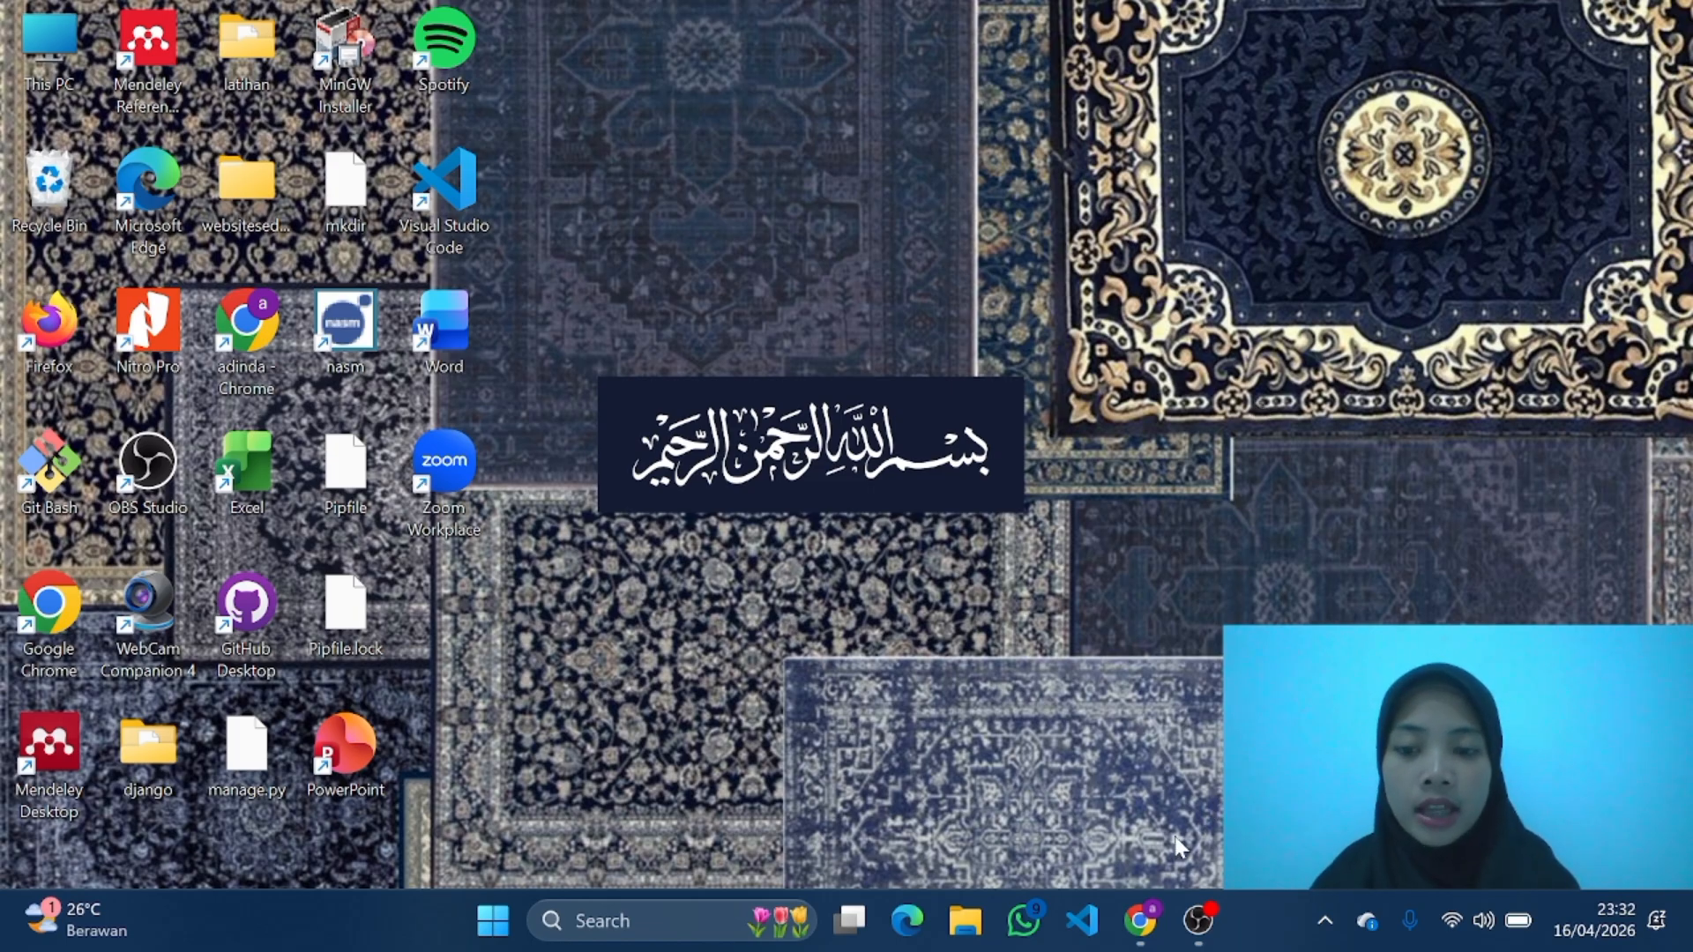
Step: Search the web for virtualbox, open the official download page, and download the 7.2.6 Windows hosts package and Extension Pack
left_click(1140, 921)
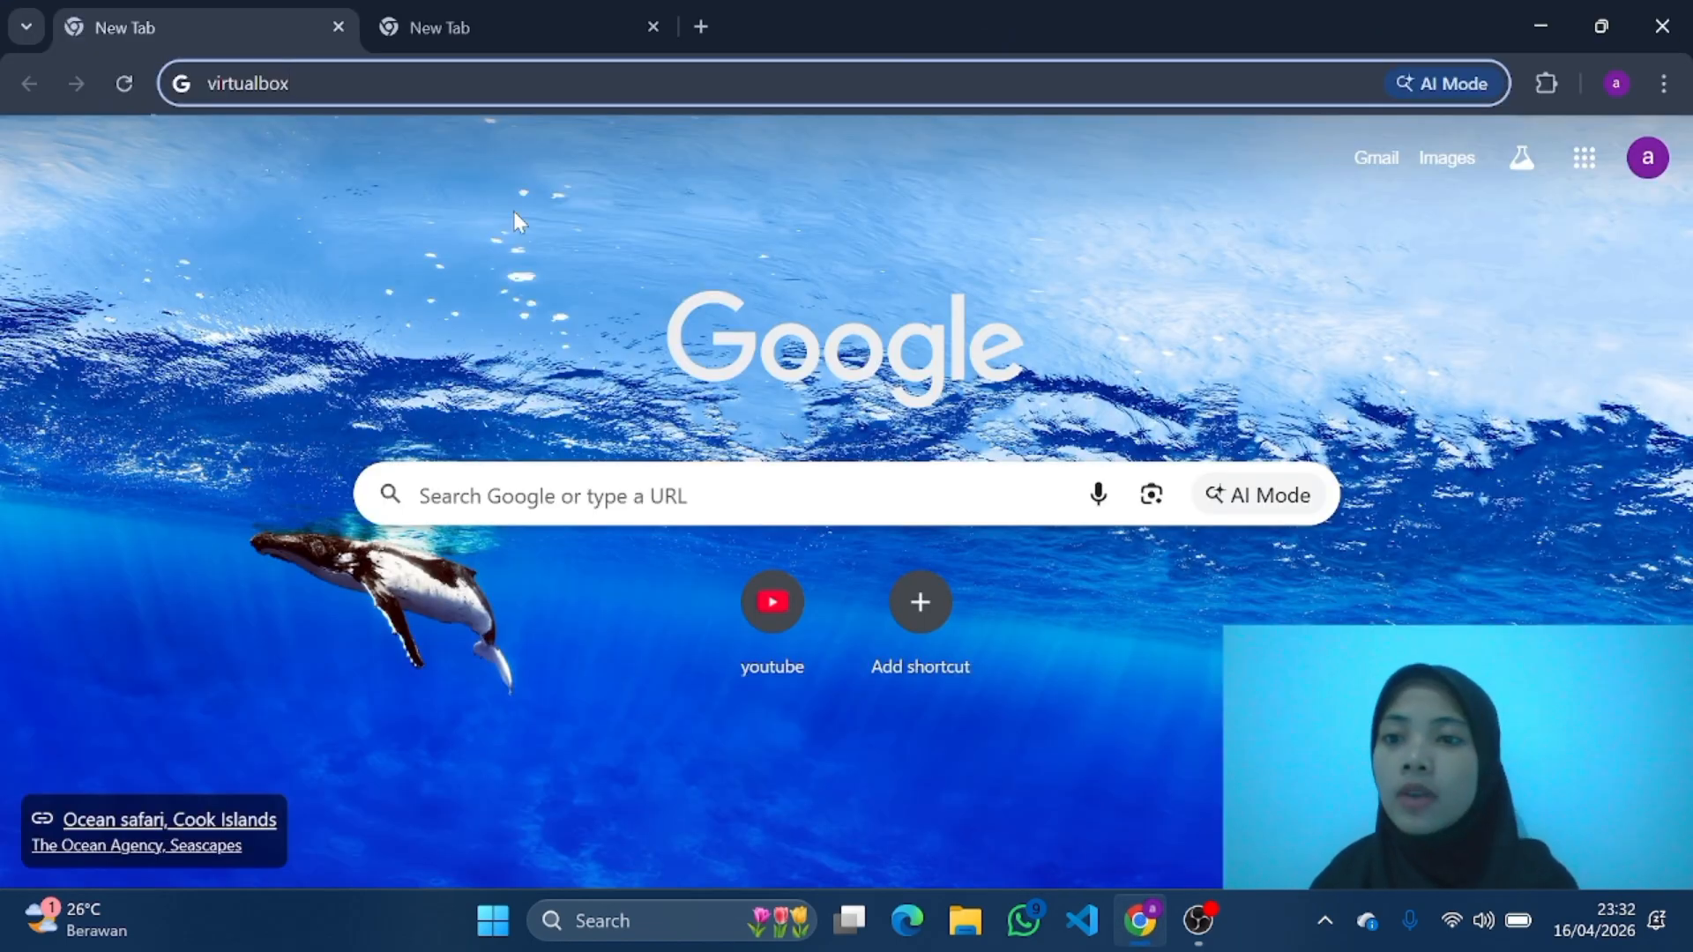
key("Return")
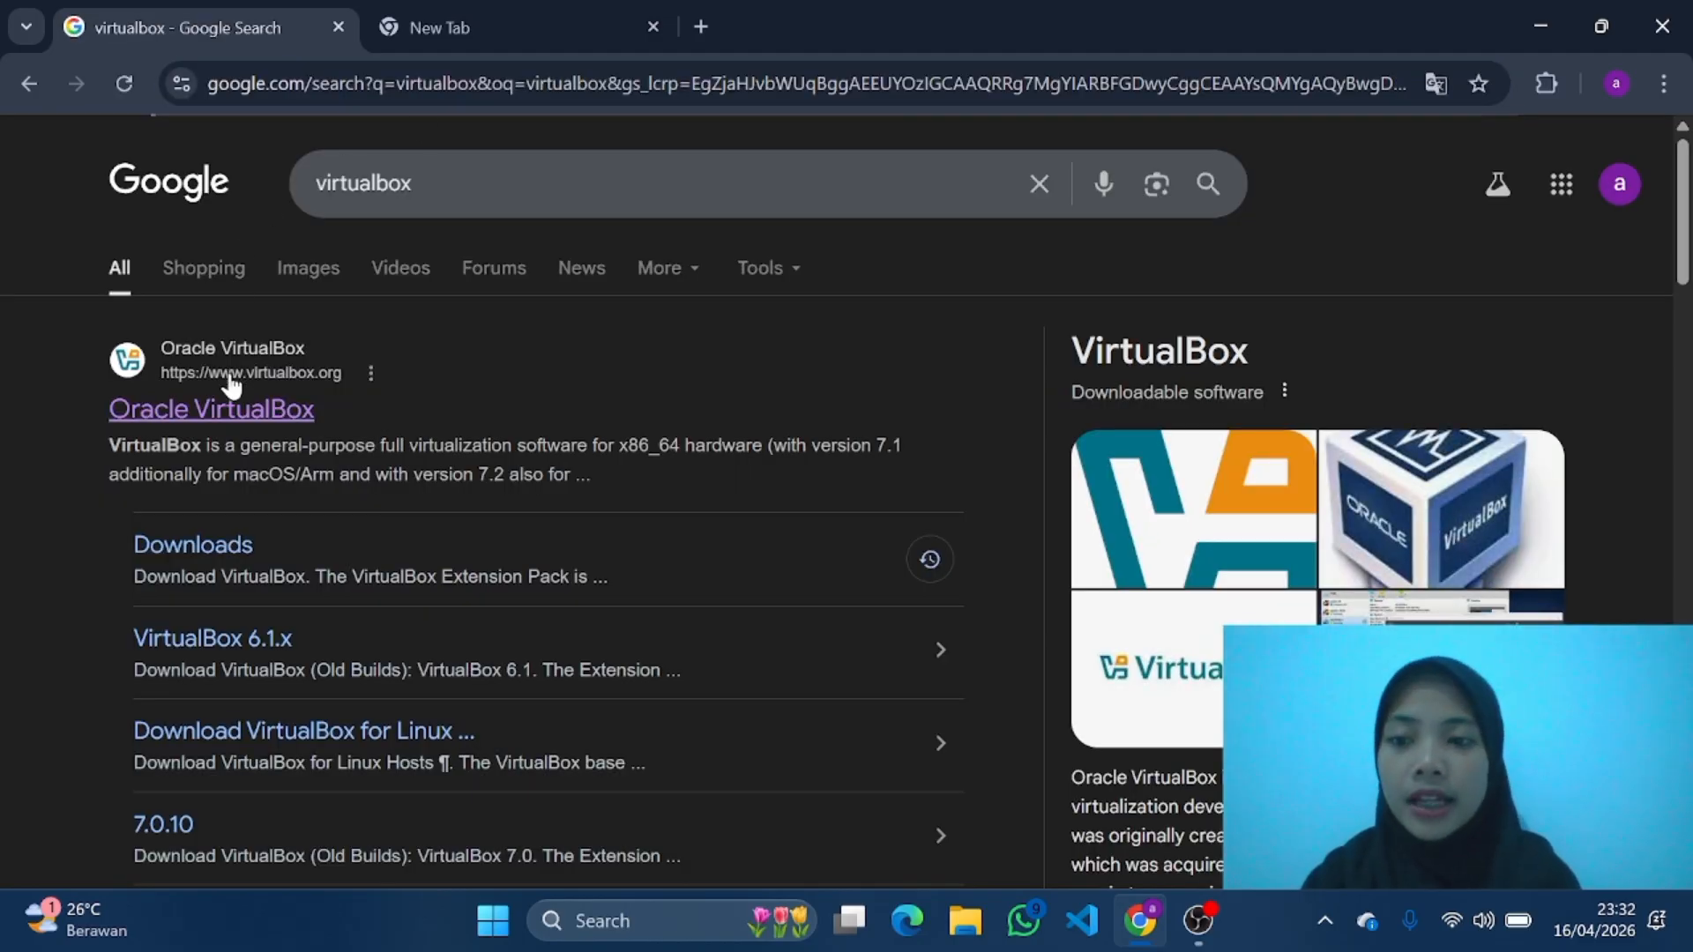
left_click(235, 406)
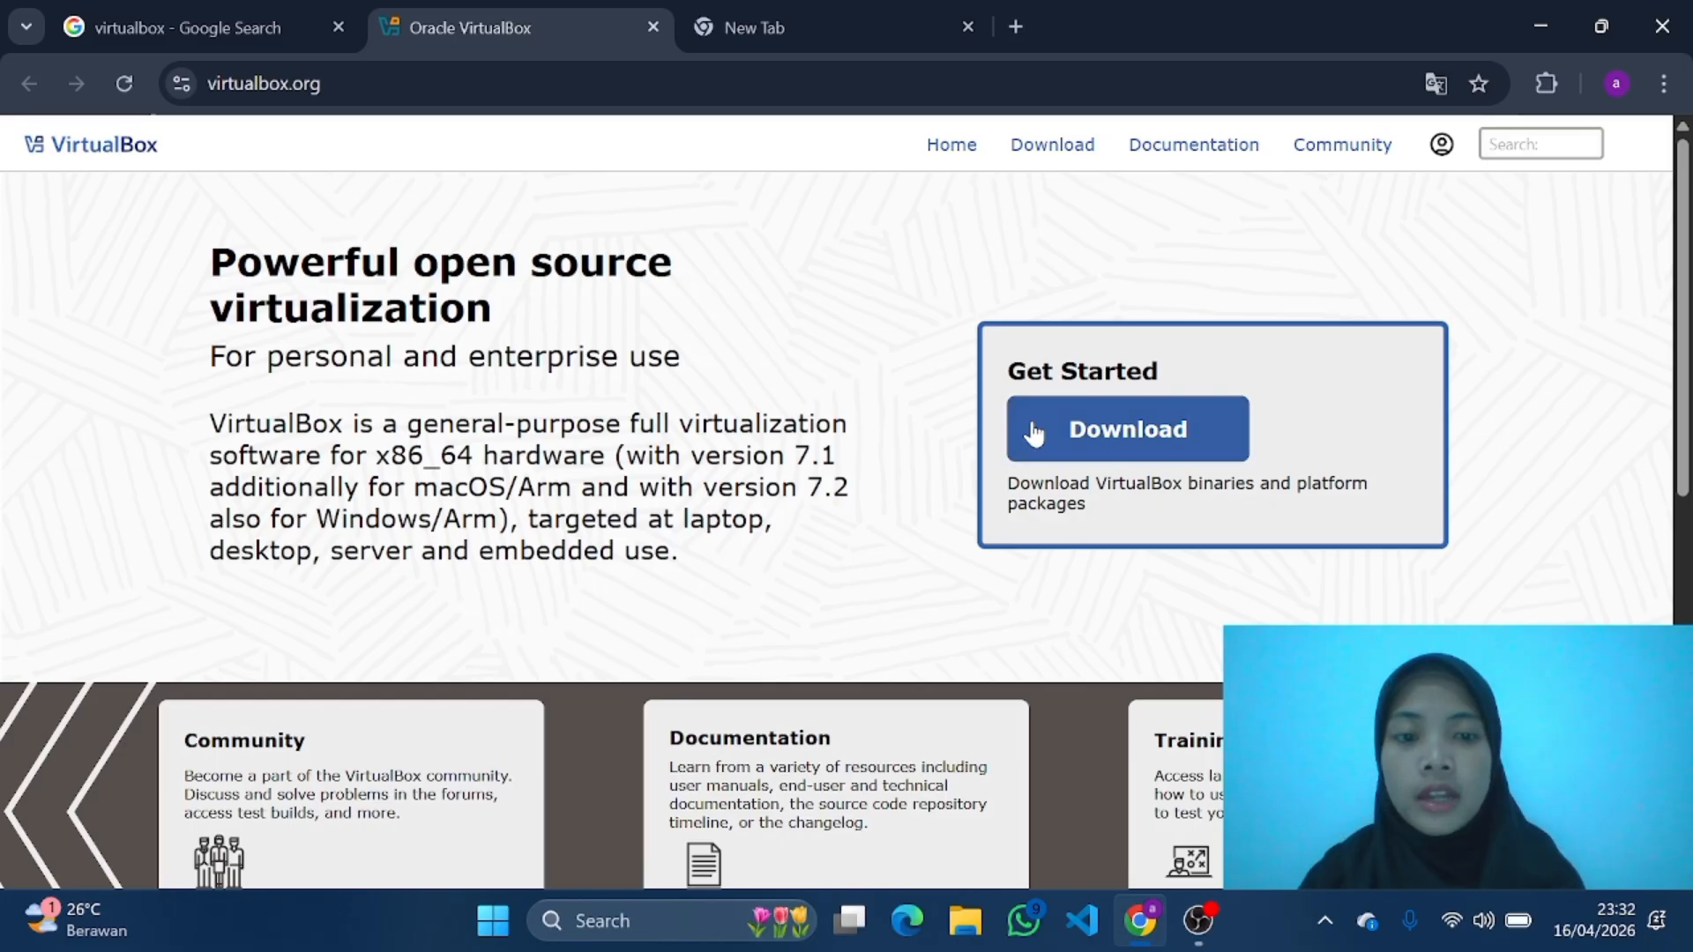
left_click(1182, 444)
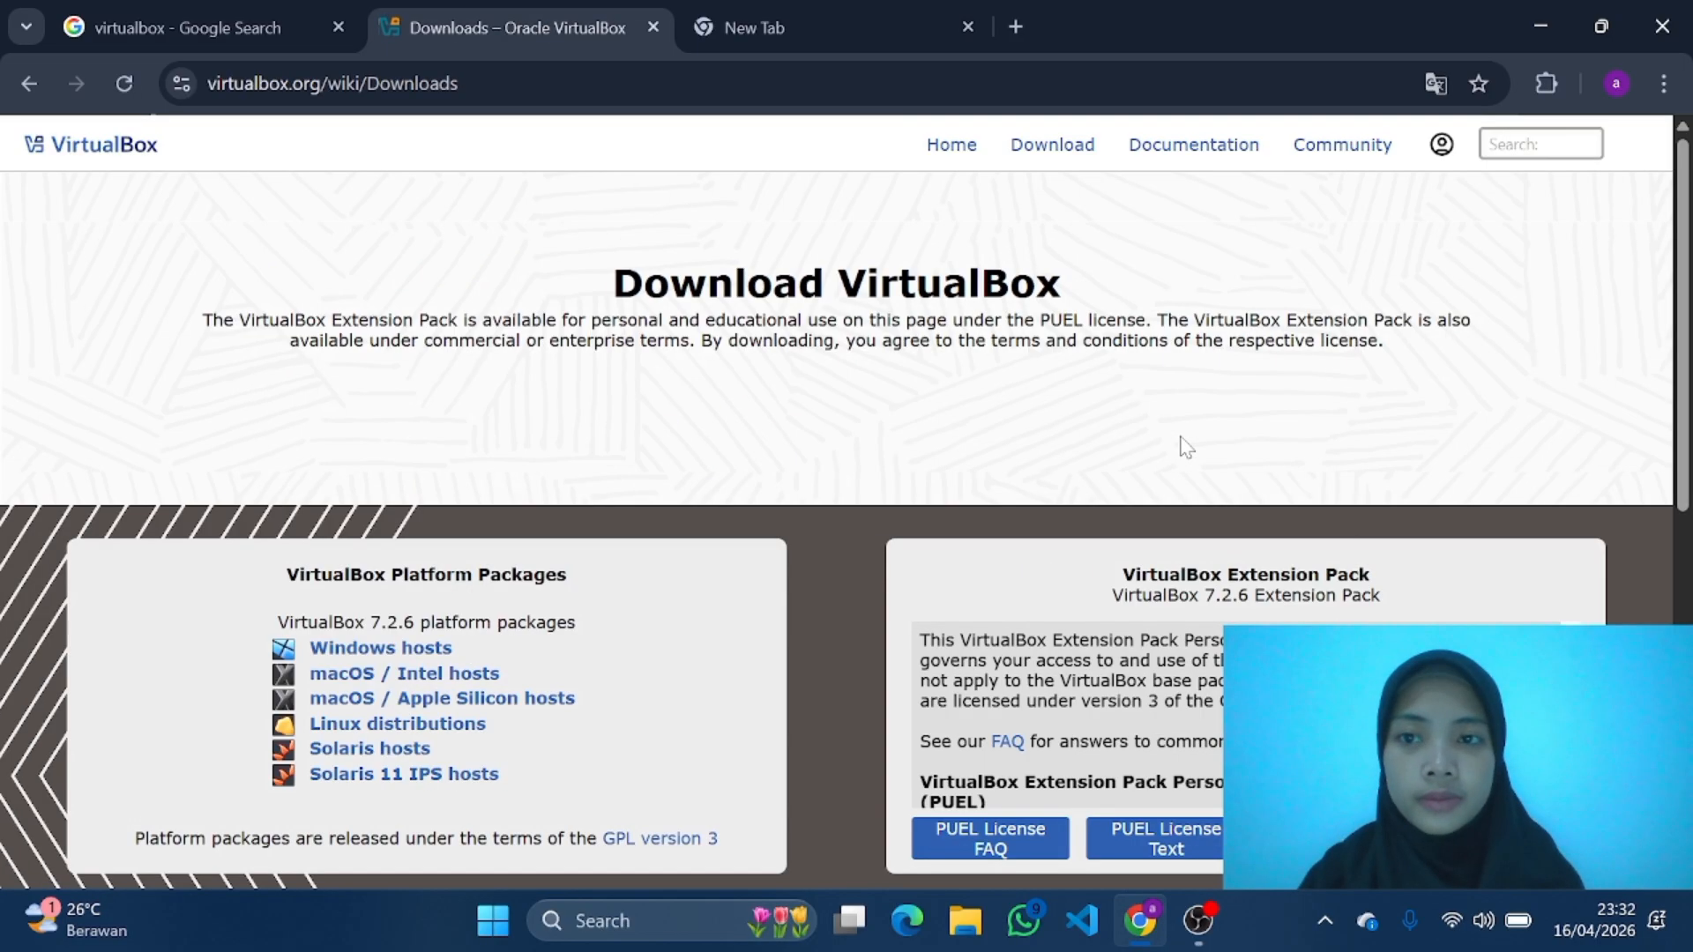
left_click(445, 651)
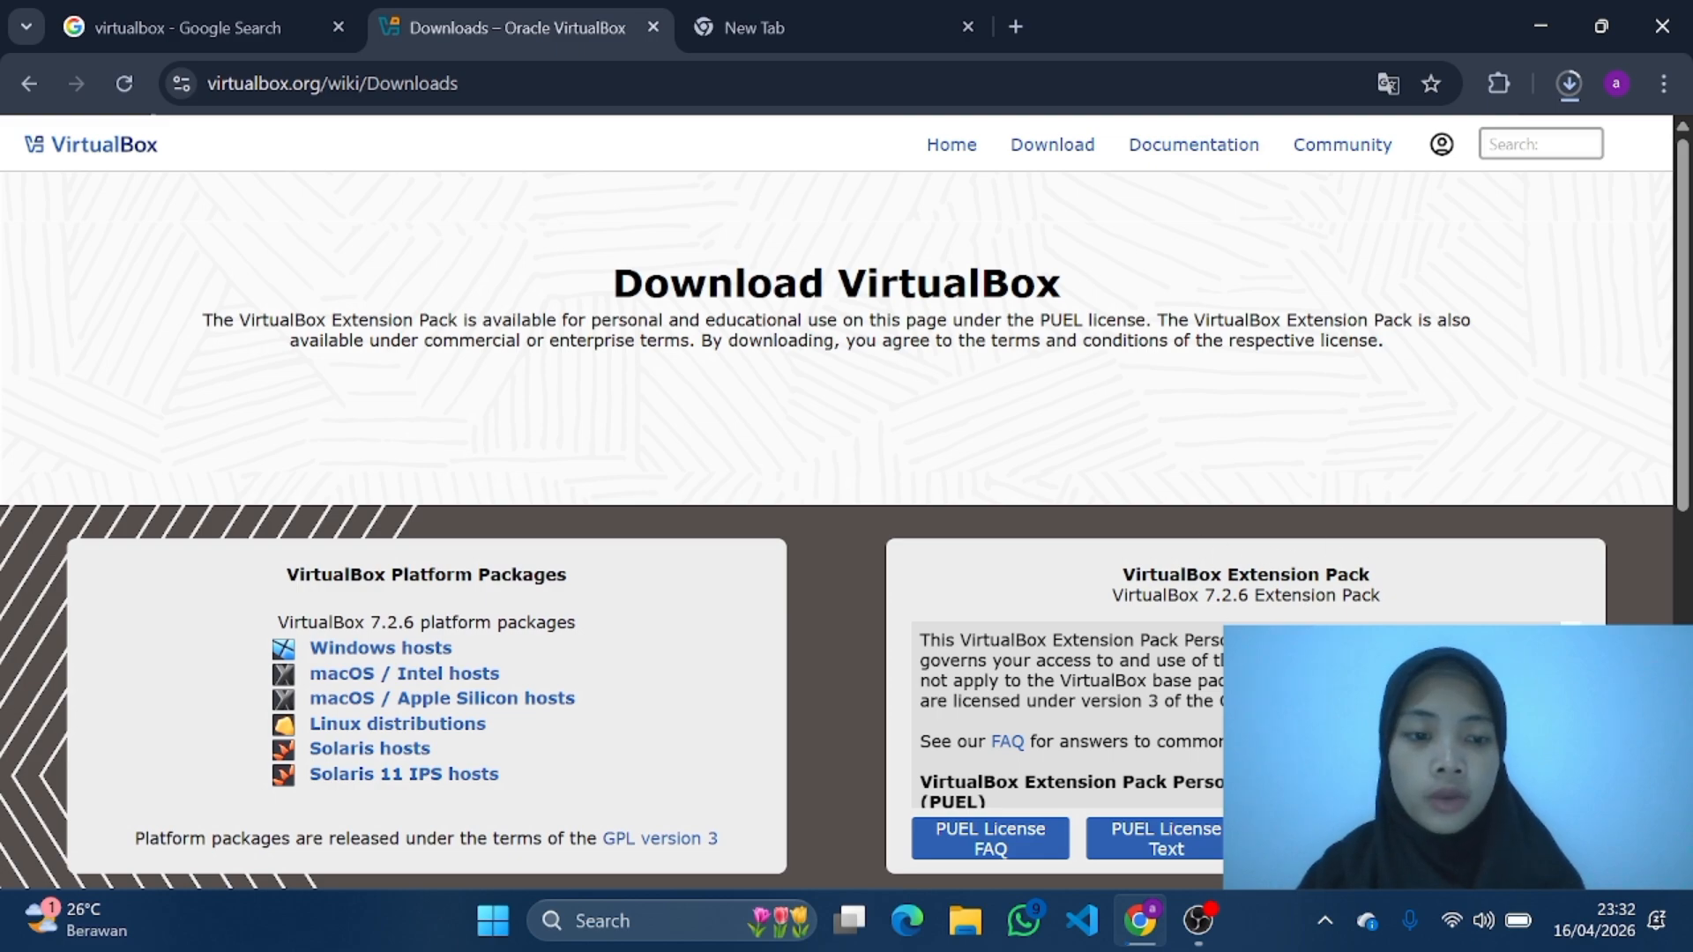
left_click(1340, 838)
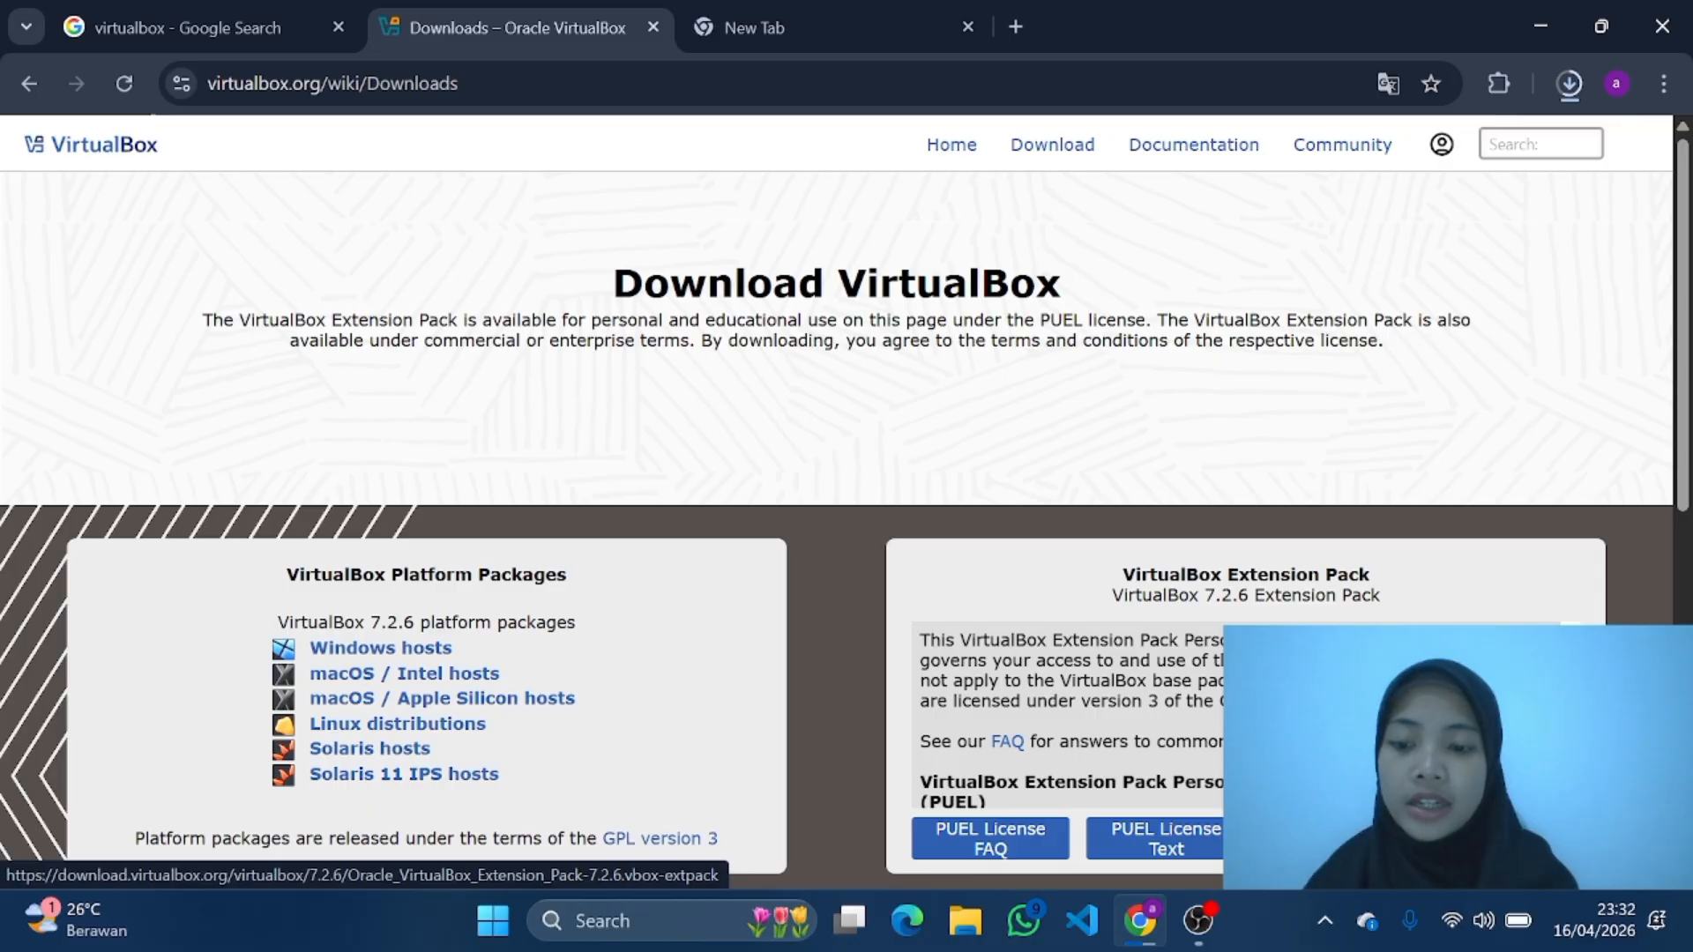
Step: Search the web for the Kali Linux download and bring up the Kali Linux 2026.1 installer images on the official Get Kali page
left_click(838, 7)
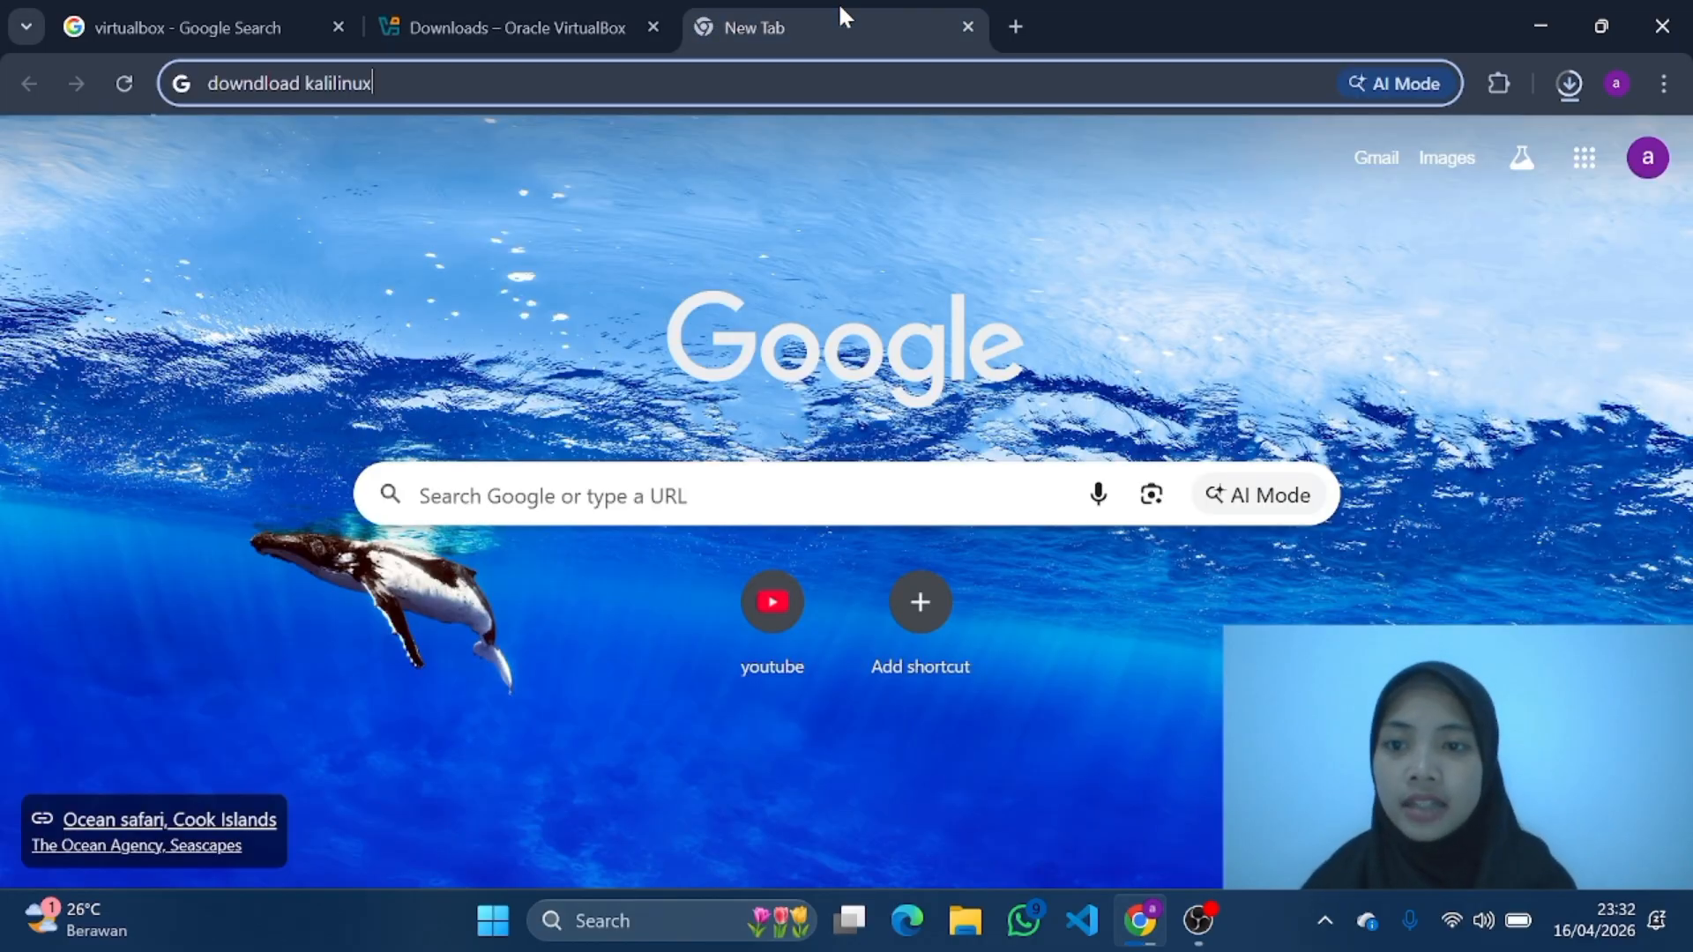
key("Return")
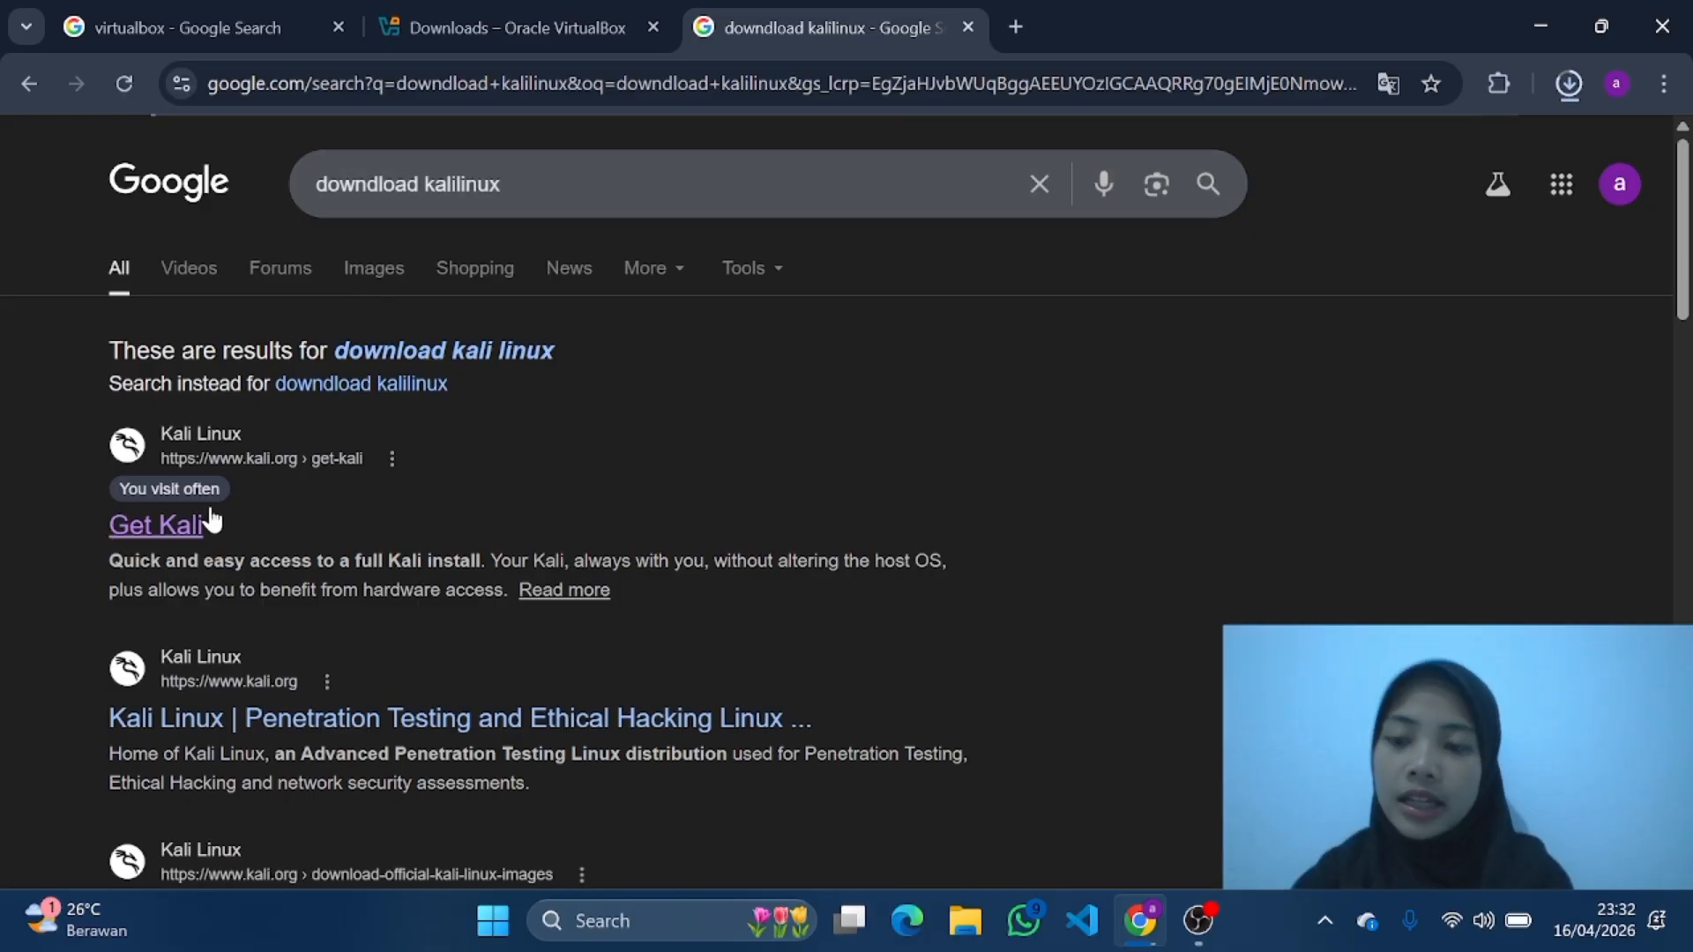
left_click(182, 530)
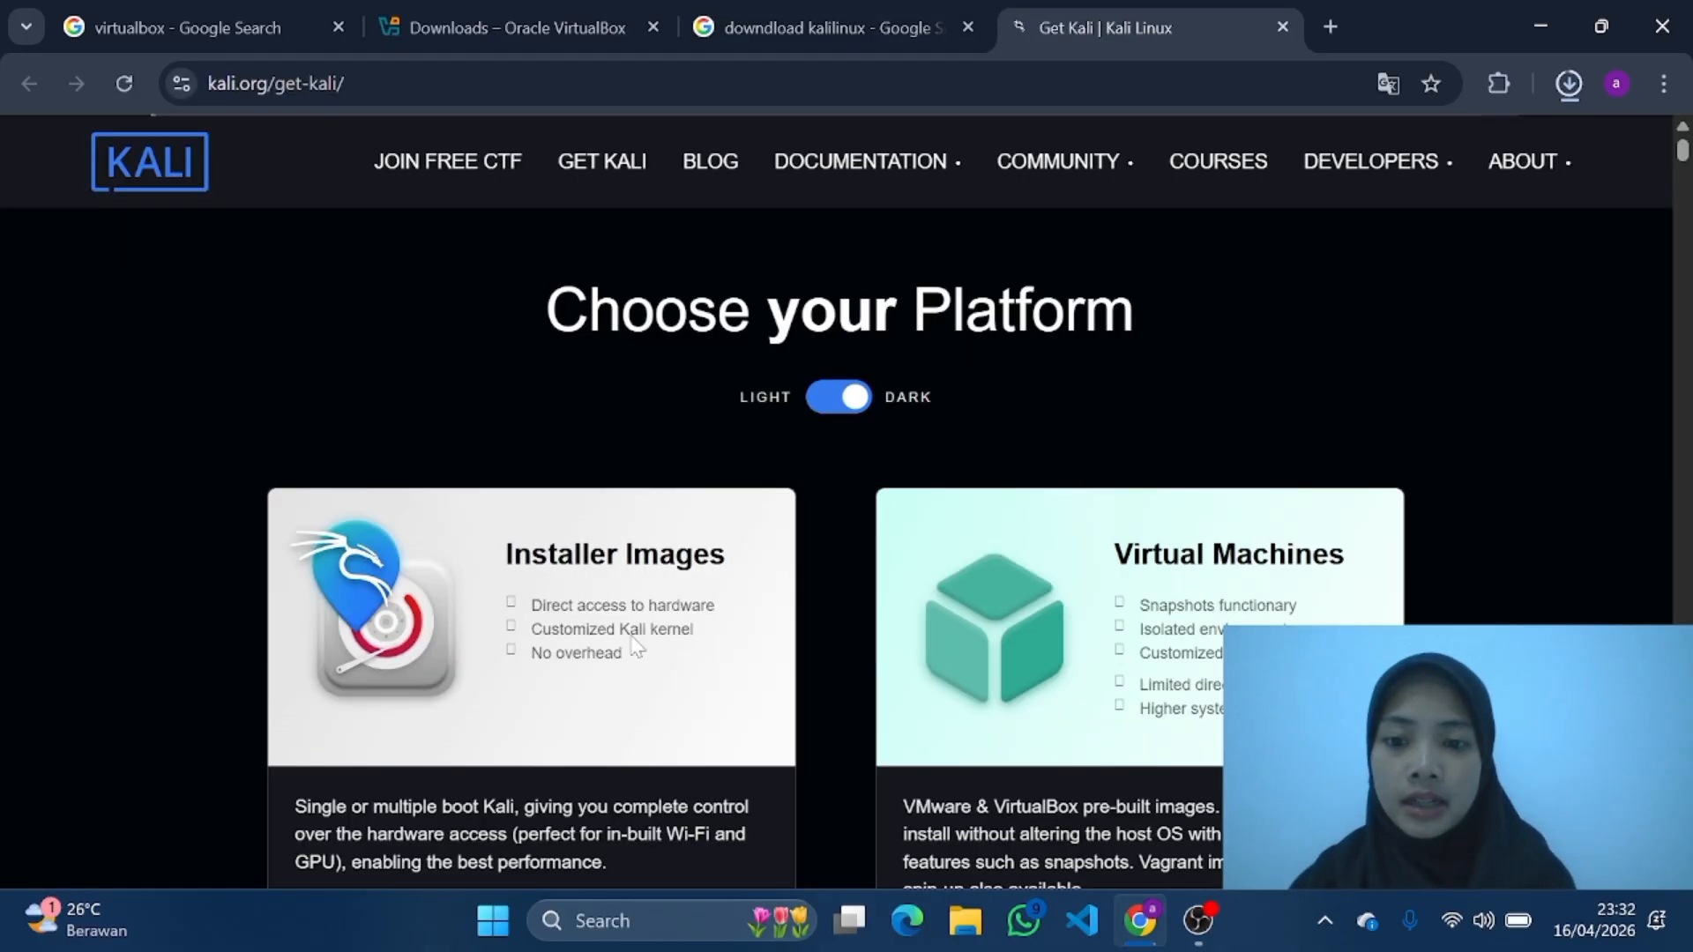
scroll(595, 499, "down", 2)
scroll(595, 499, "up", 2)
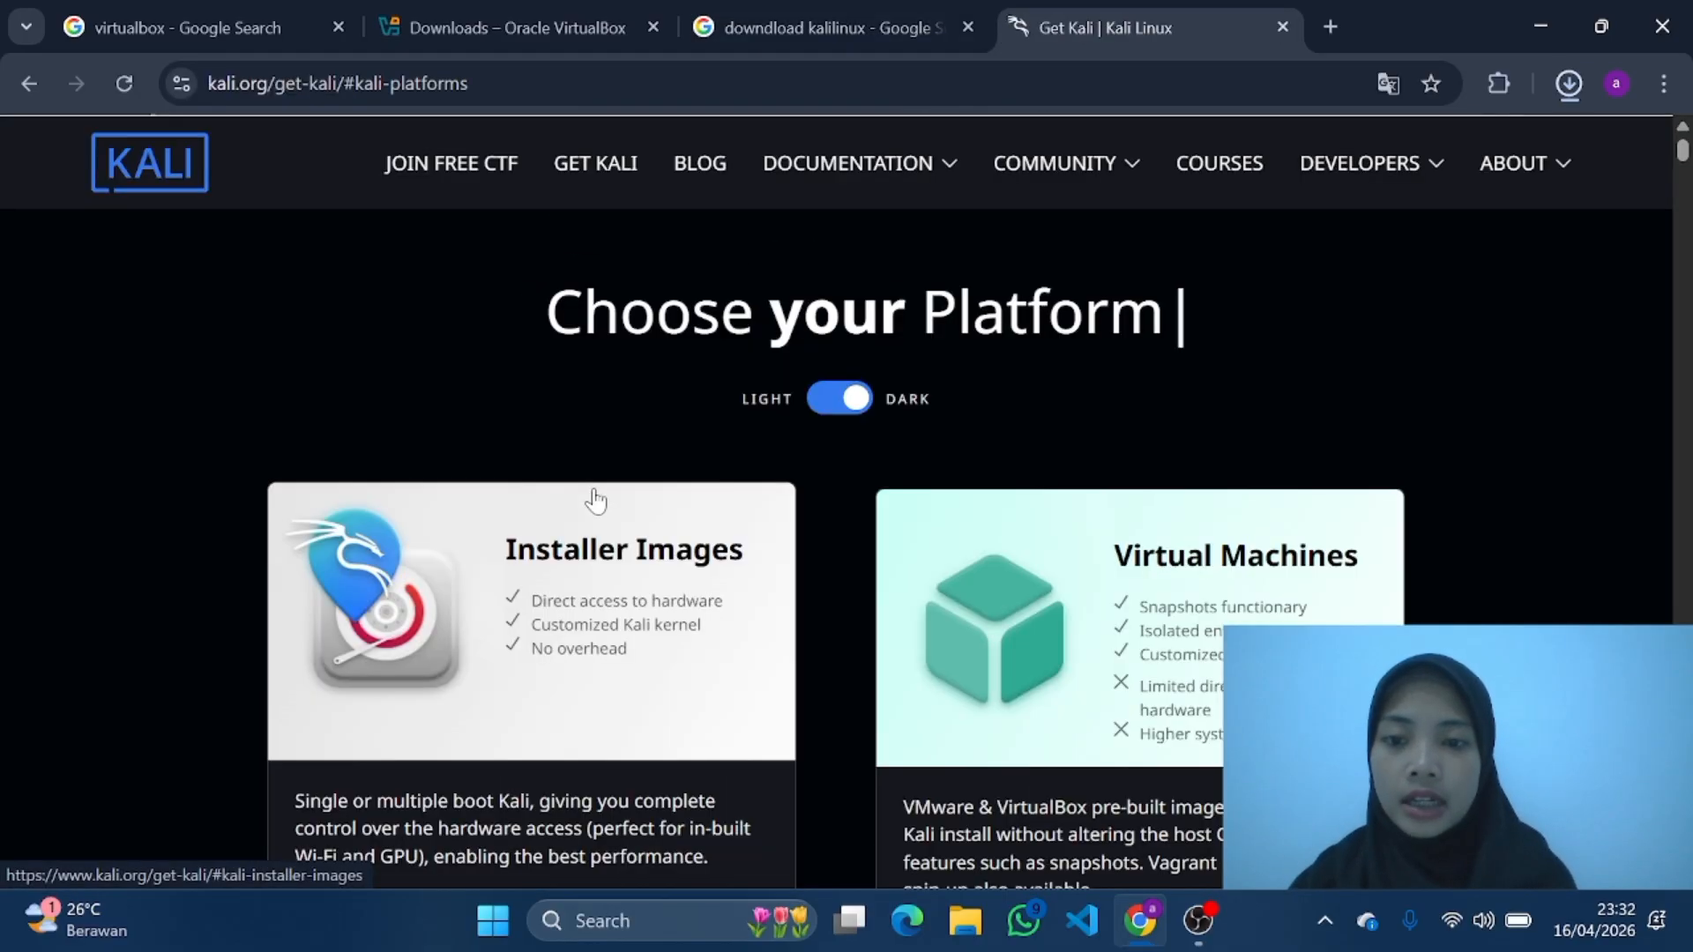
left_click(611, 610)
scroll(764, 630, "down", 8)
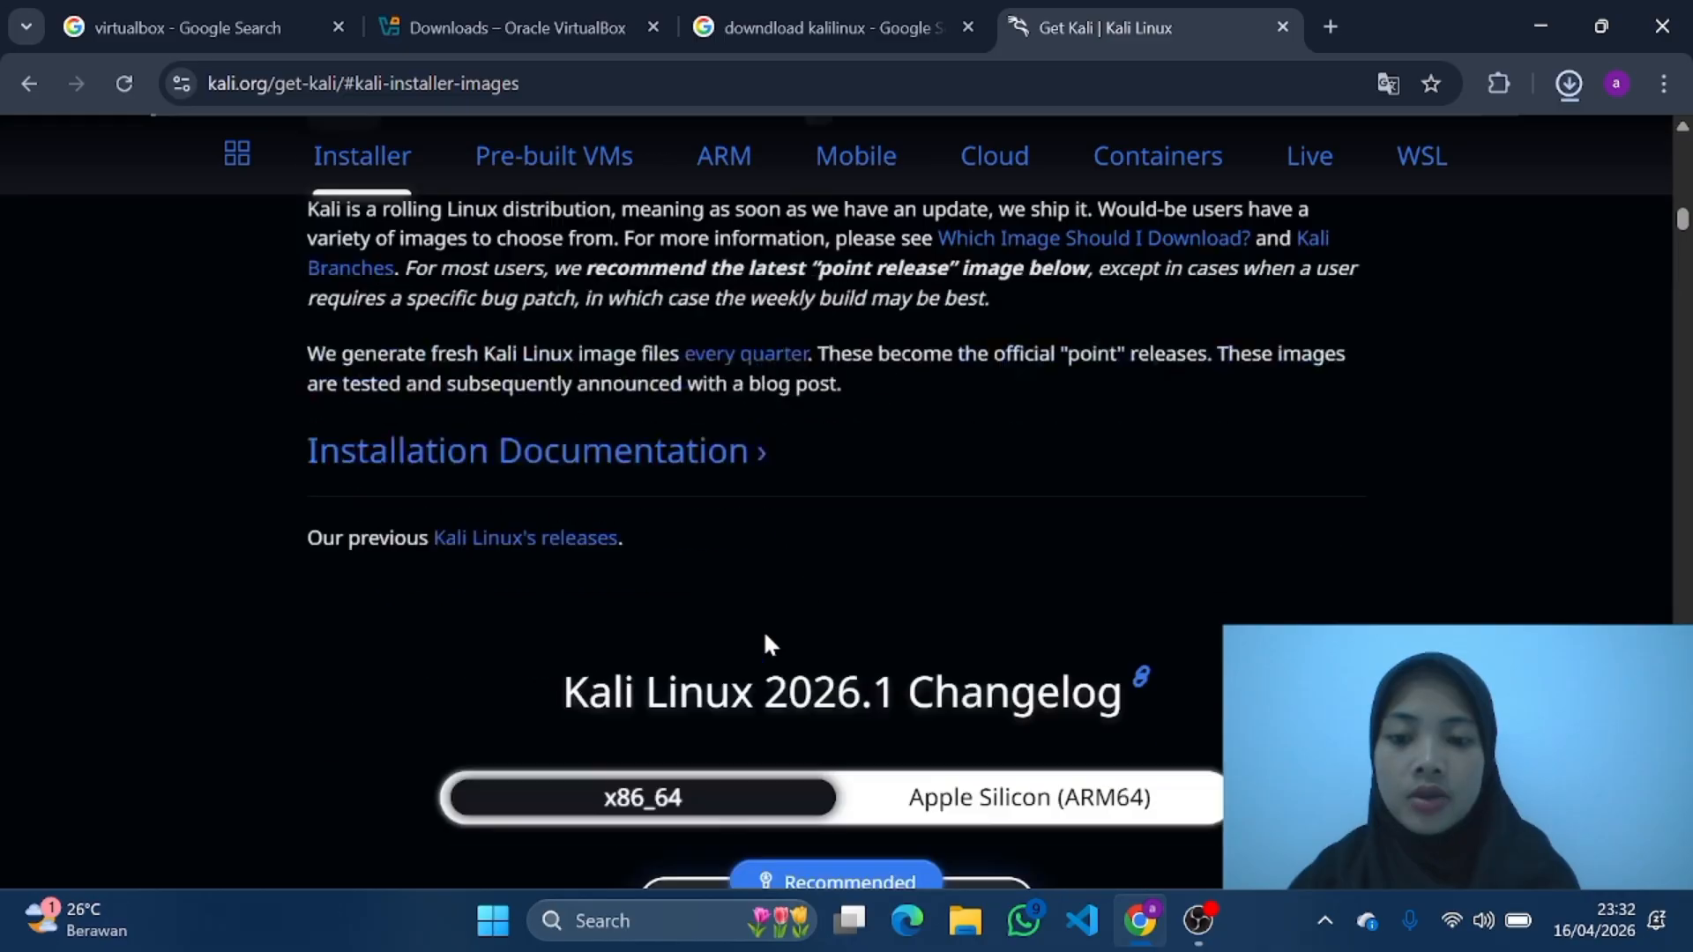
left_click(765, 646)
scroll(764, 643, "down", 1)
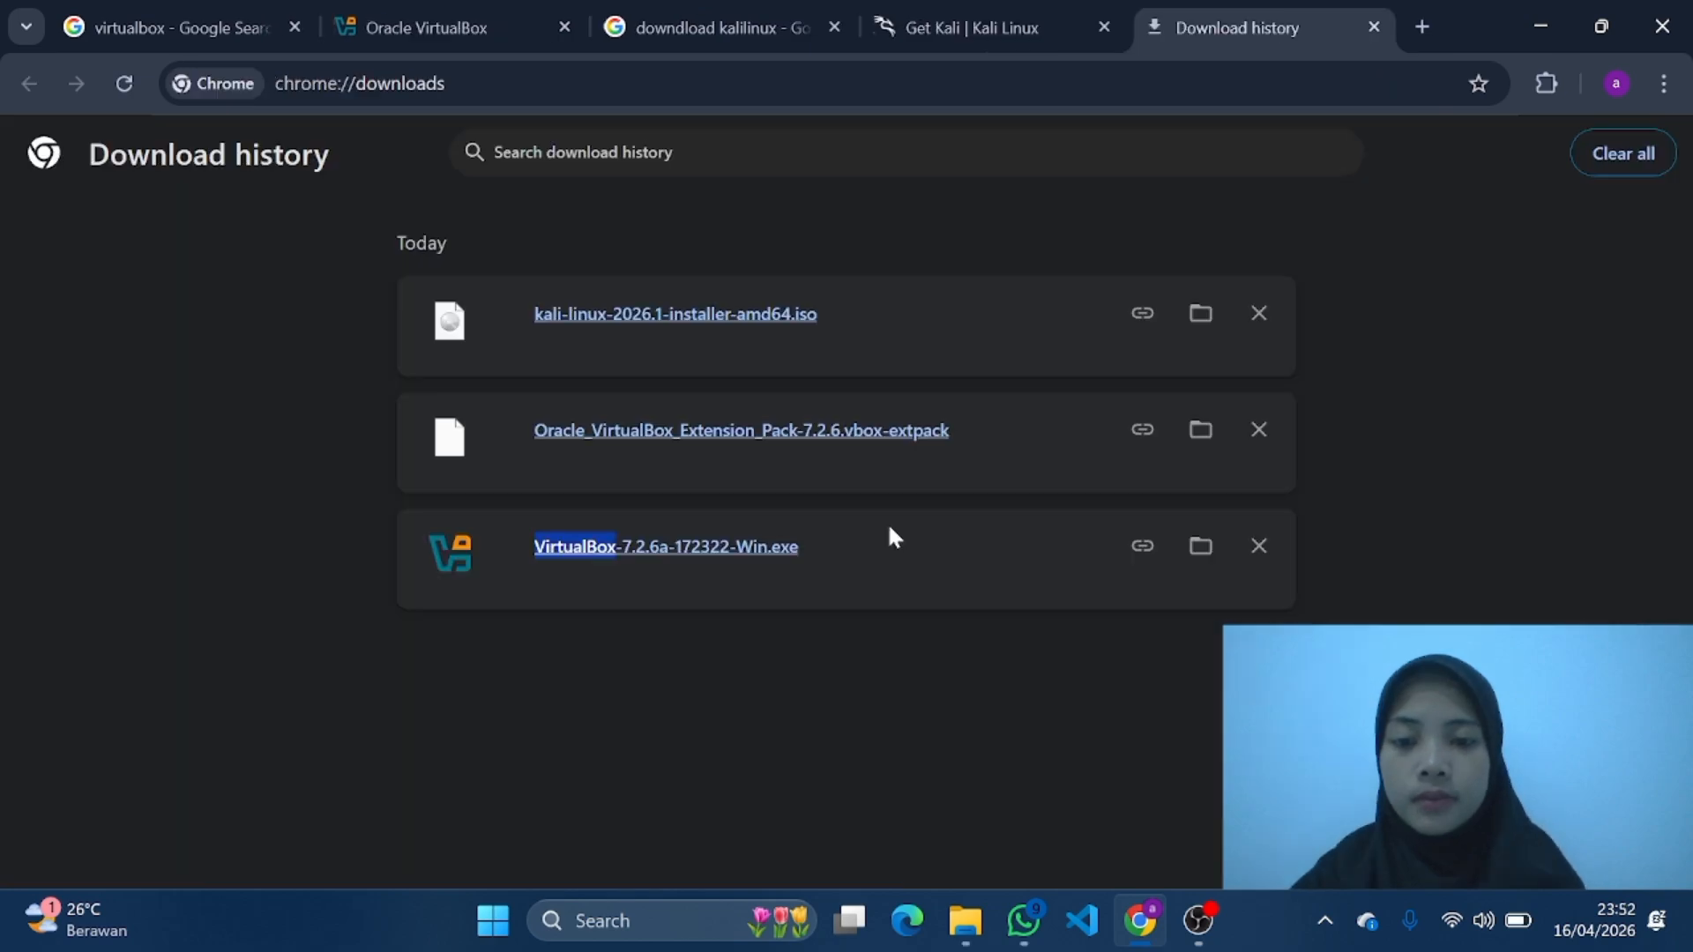
Step: Launch the downloaded VirtualBox-7.2.6a-172322-Win.exe installer and accept the terms of the license agreement
left_click(702, 739)
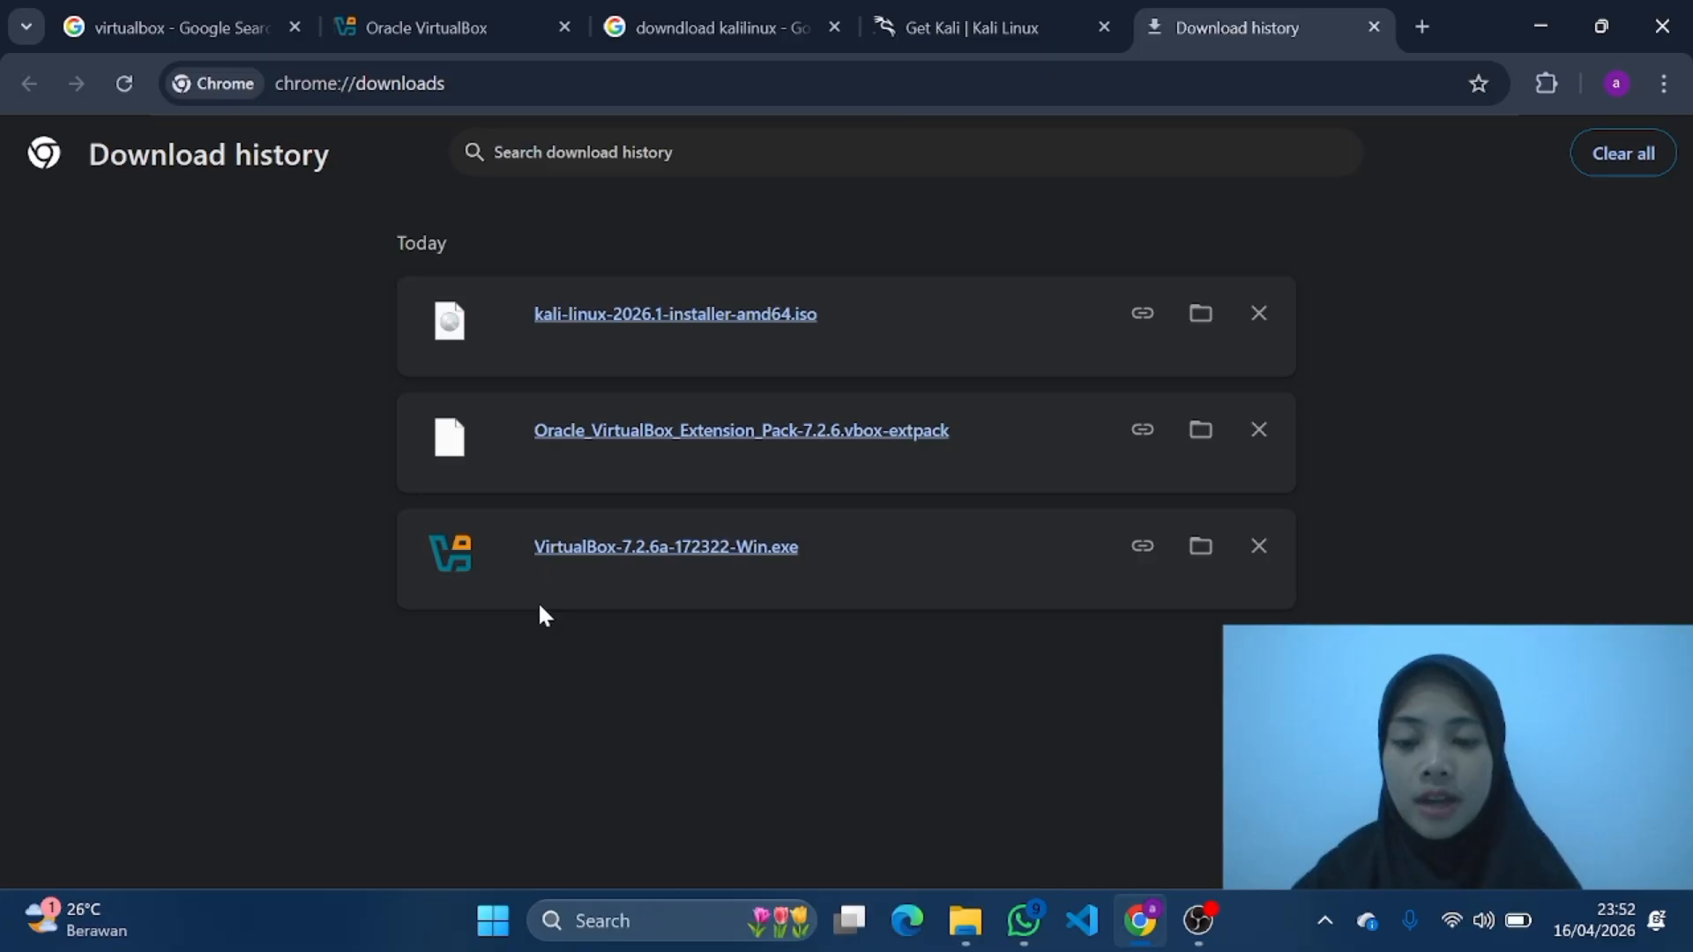
left_click(588, 549)
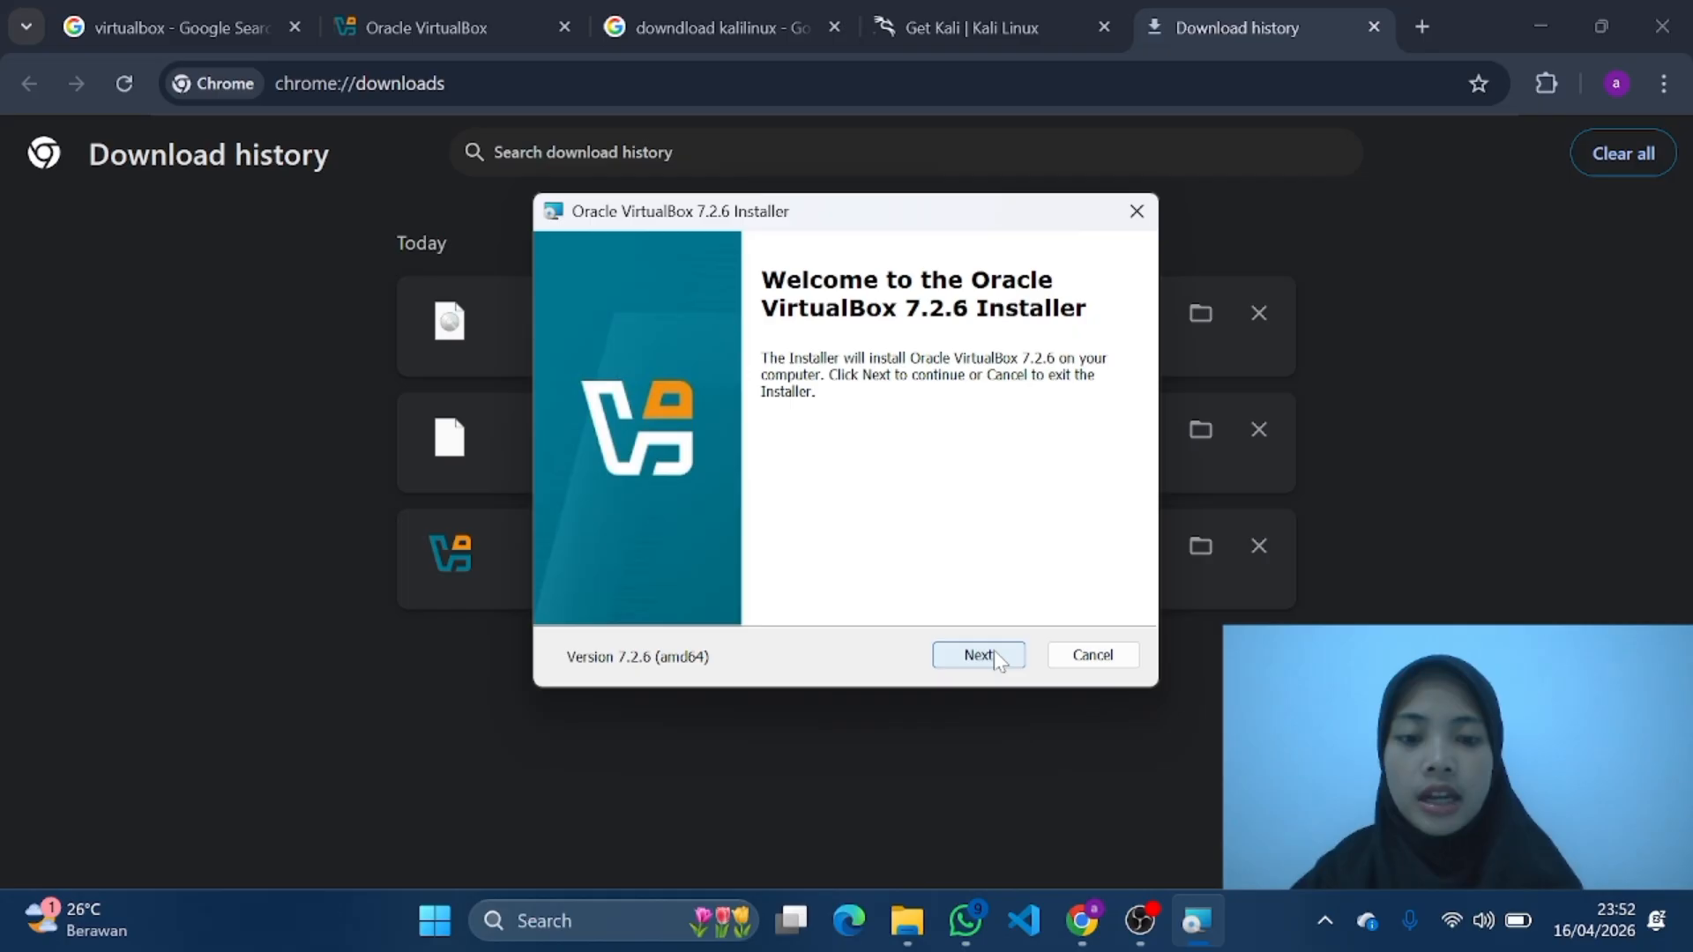
left_click(975, 653)
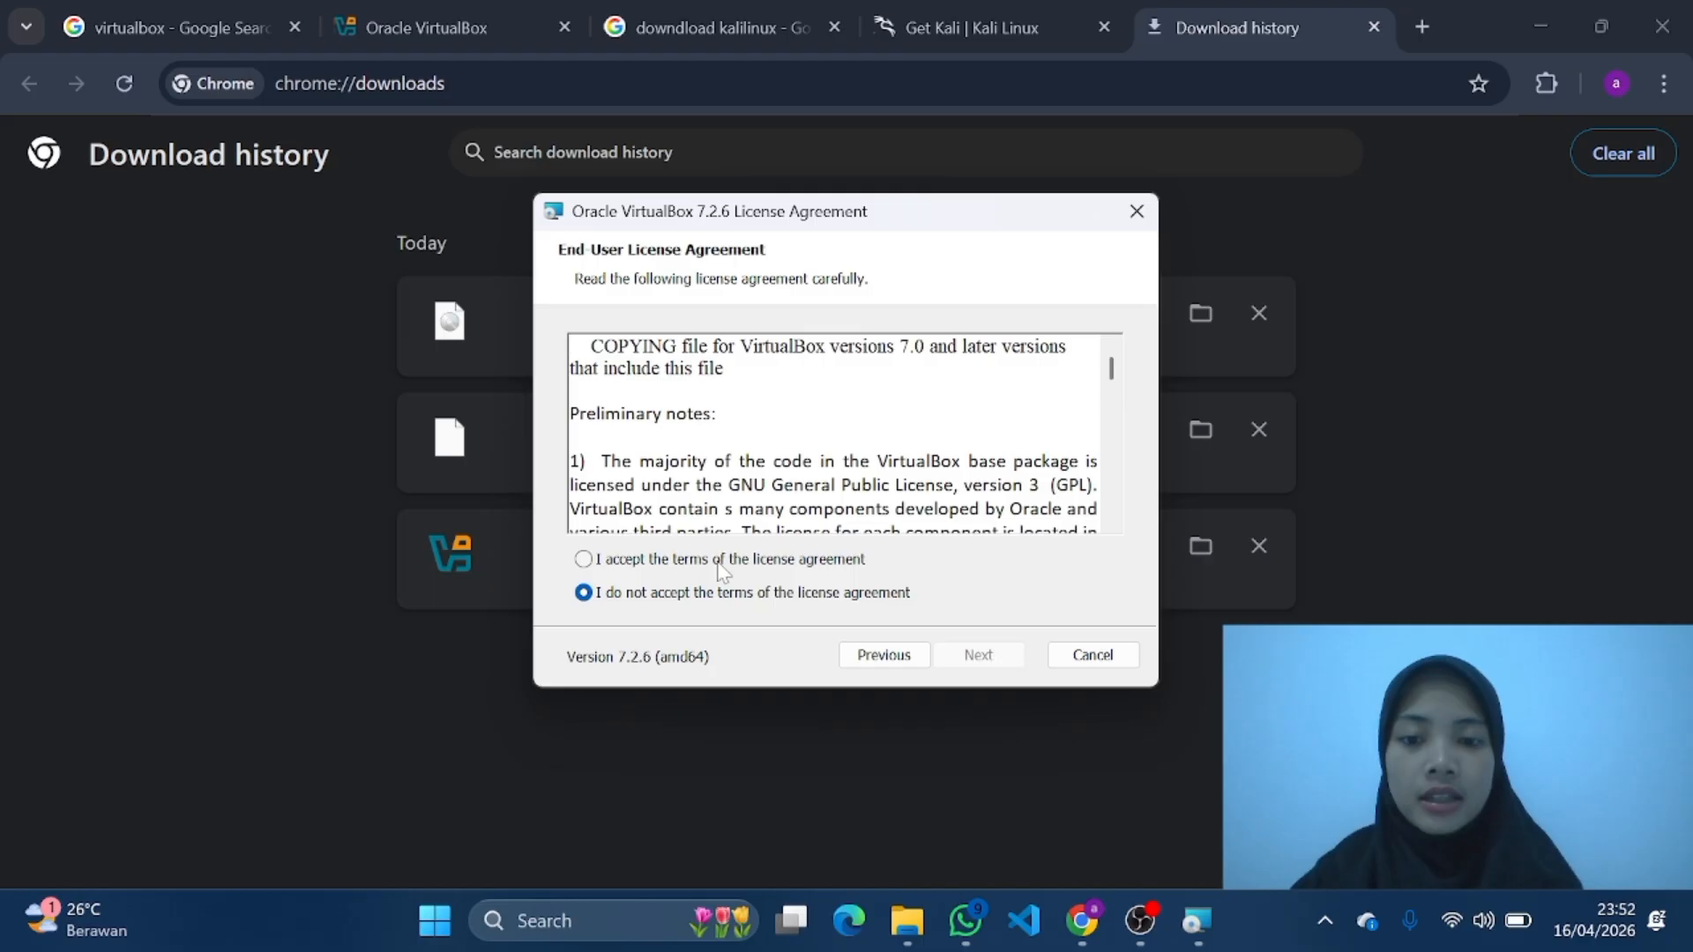
left_click(583, 561)
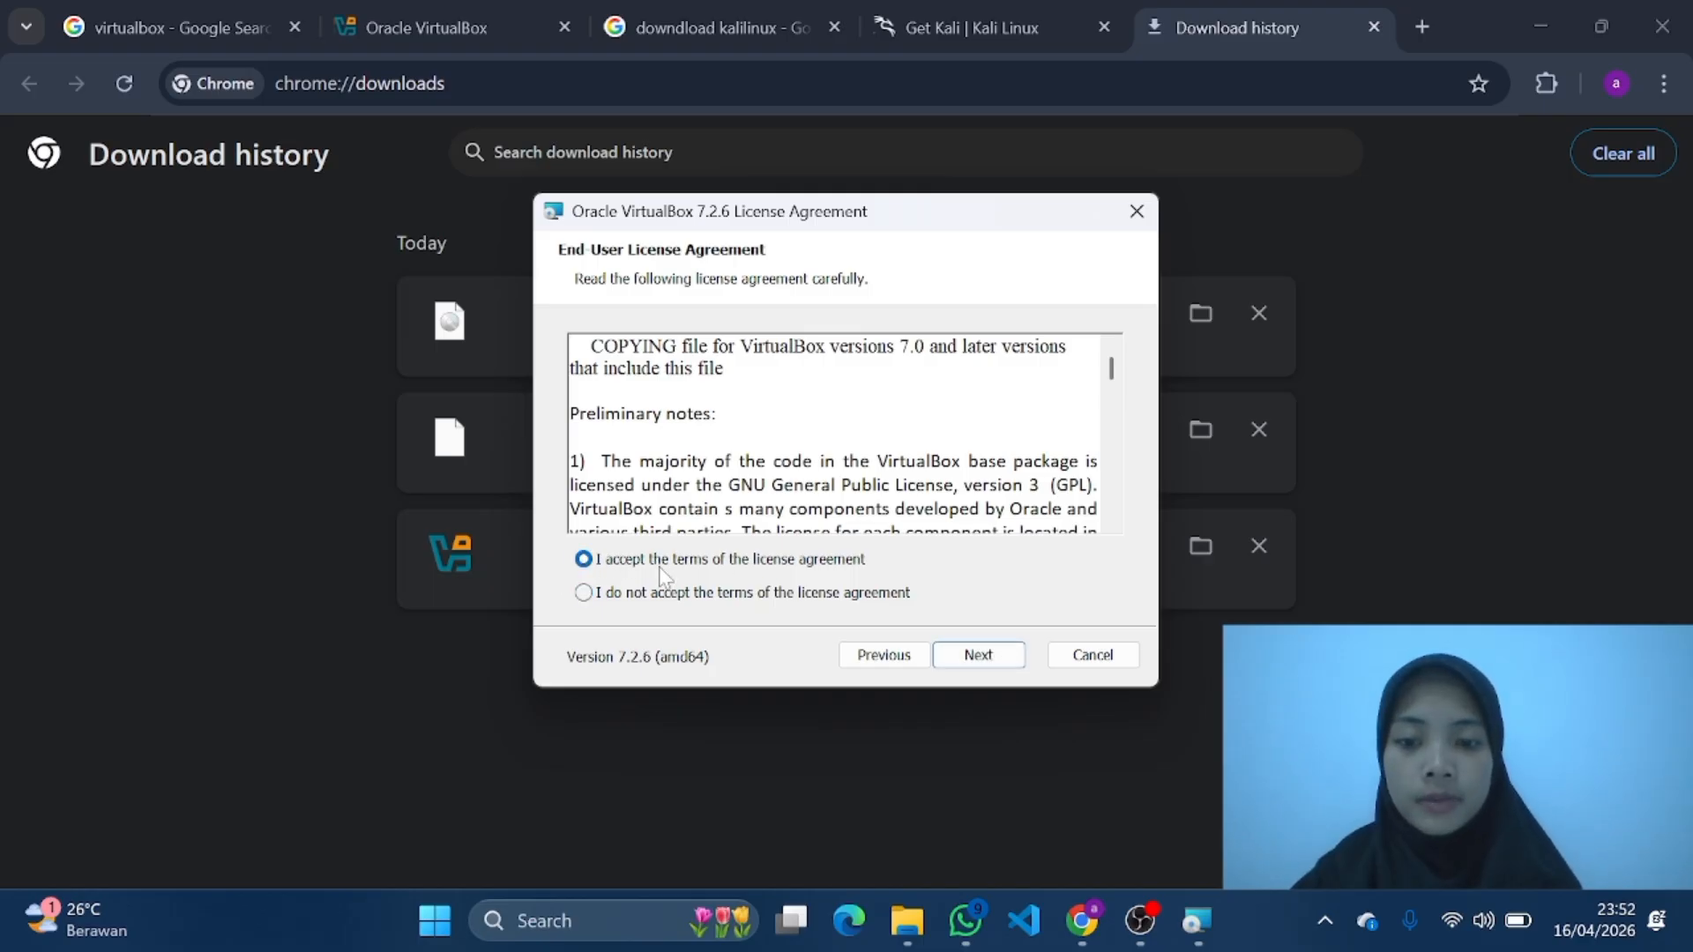
left_click(978, 661)
Step: Install VirtualBox 7.2.6 with the default features and all startup options enabled, then switch to VirtualBox Manager
left_click(977, 652)
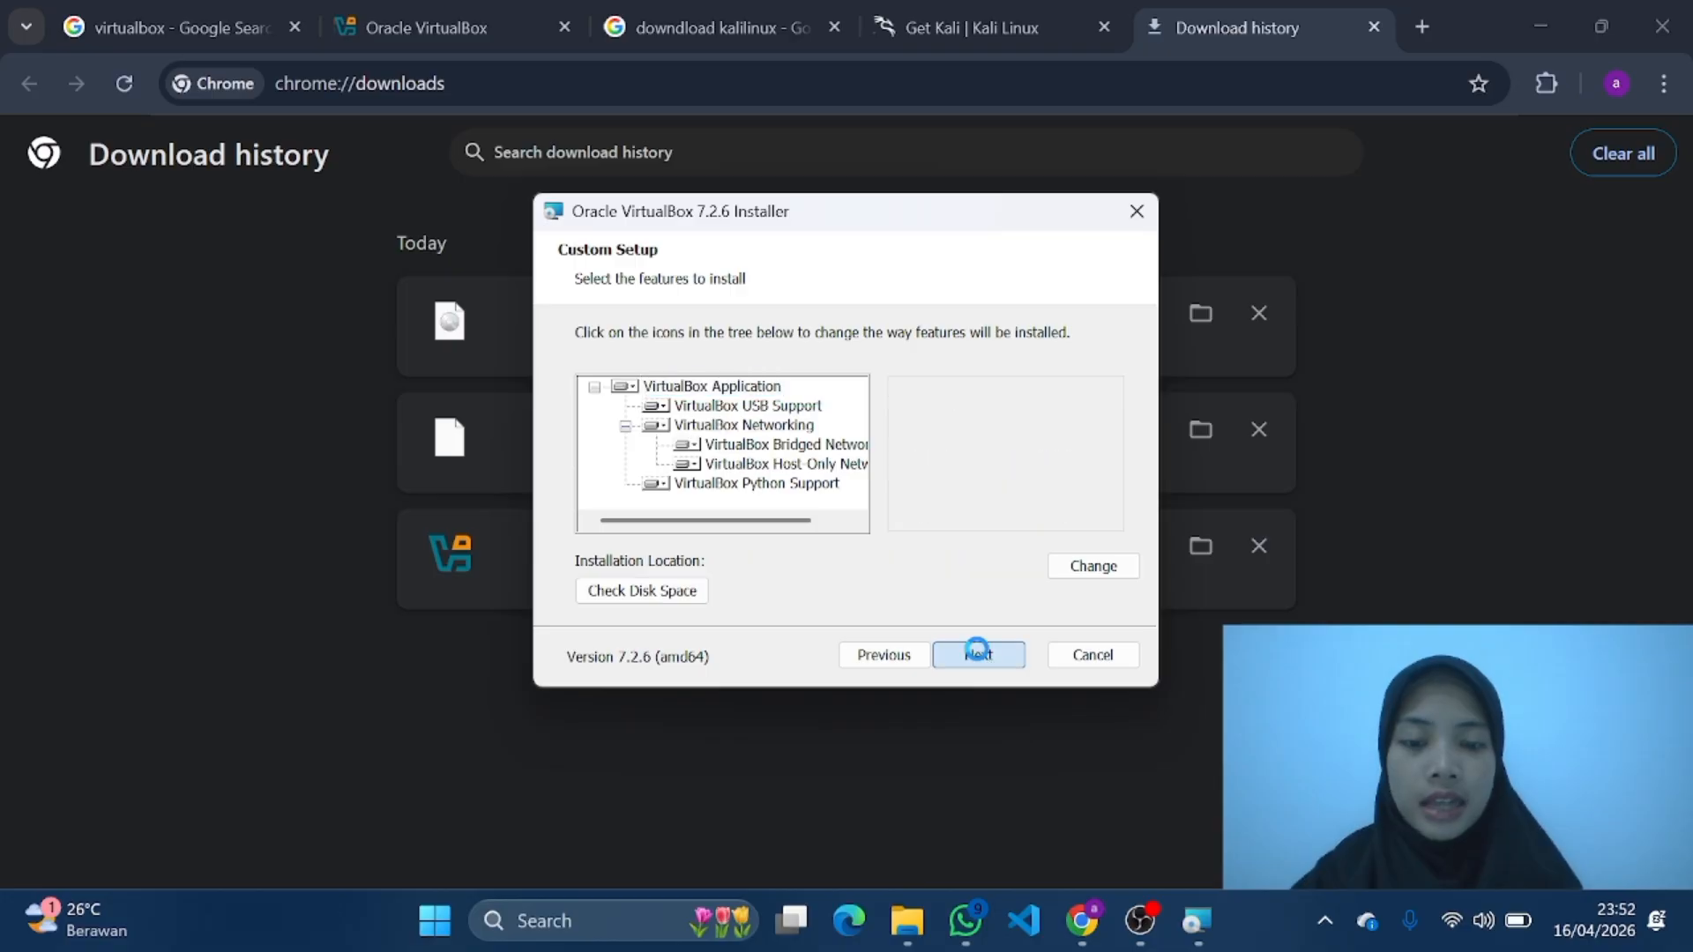
left_click(984, 654)
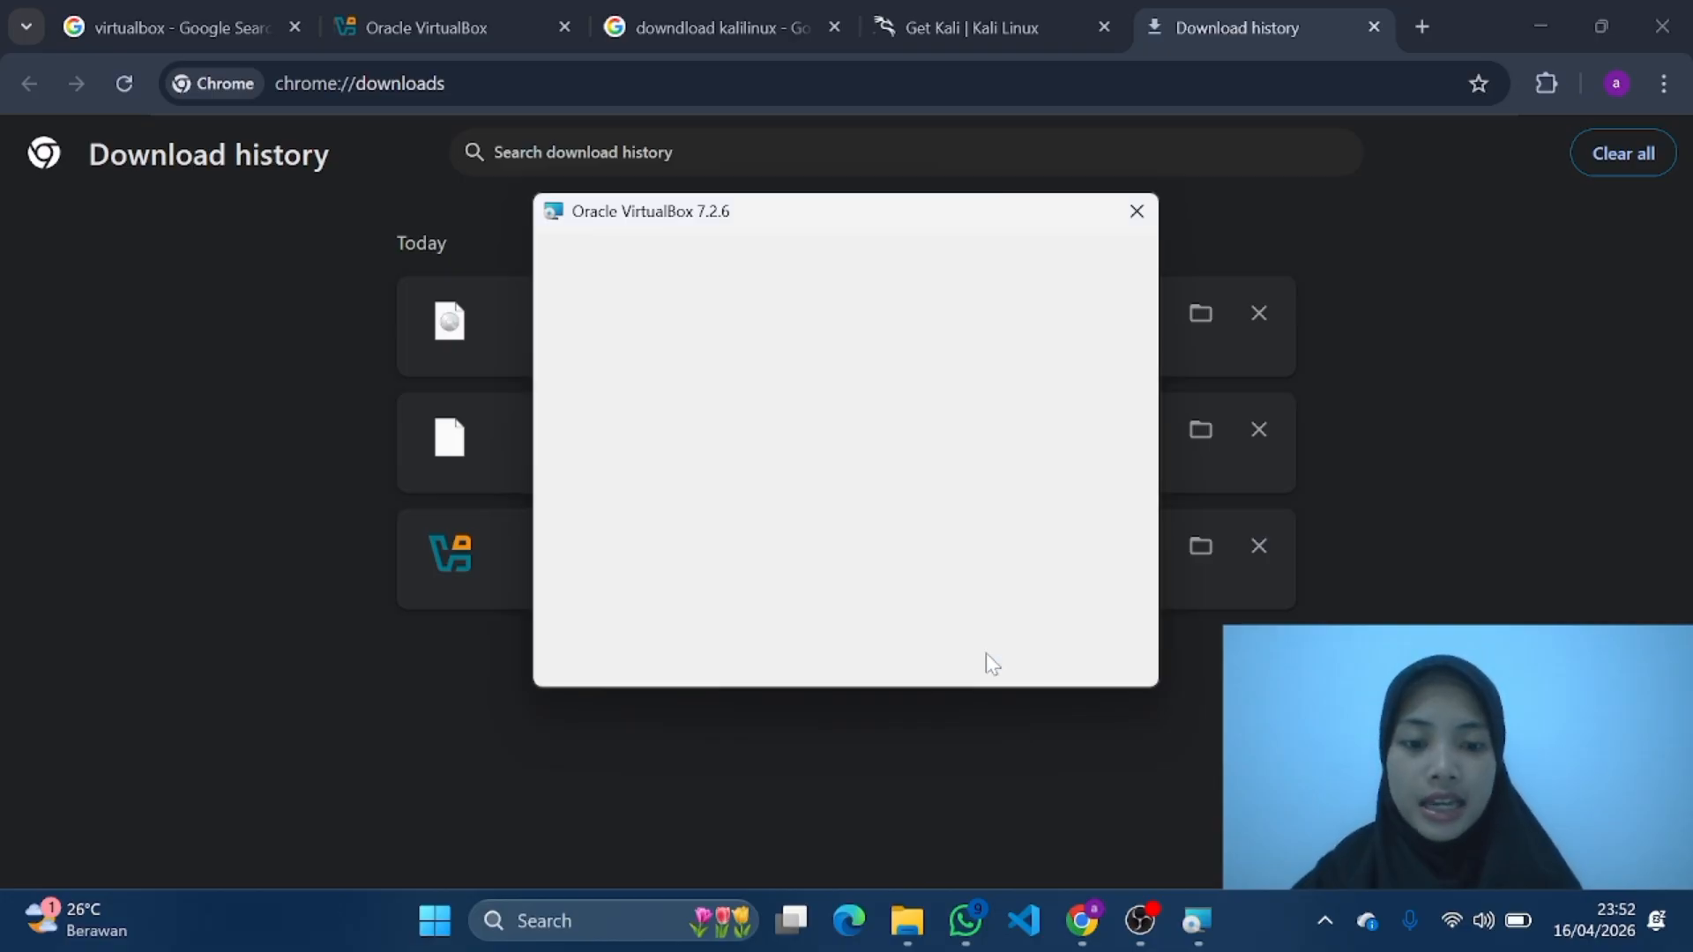
left_click(980, 656)
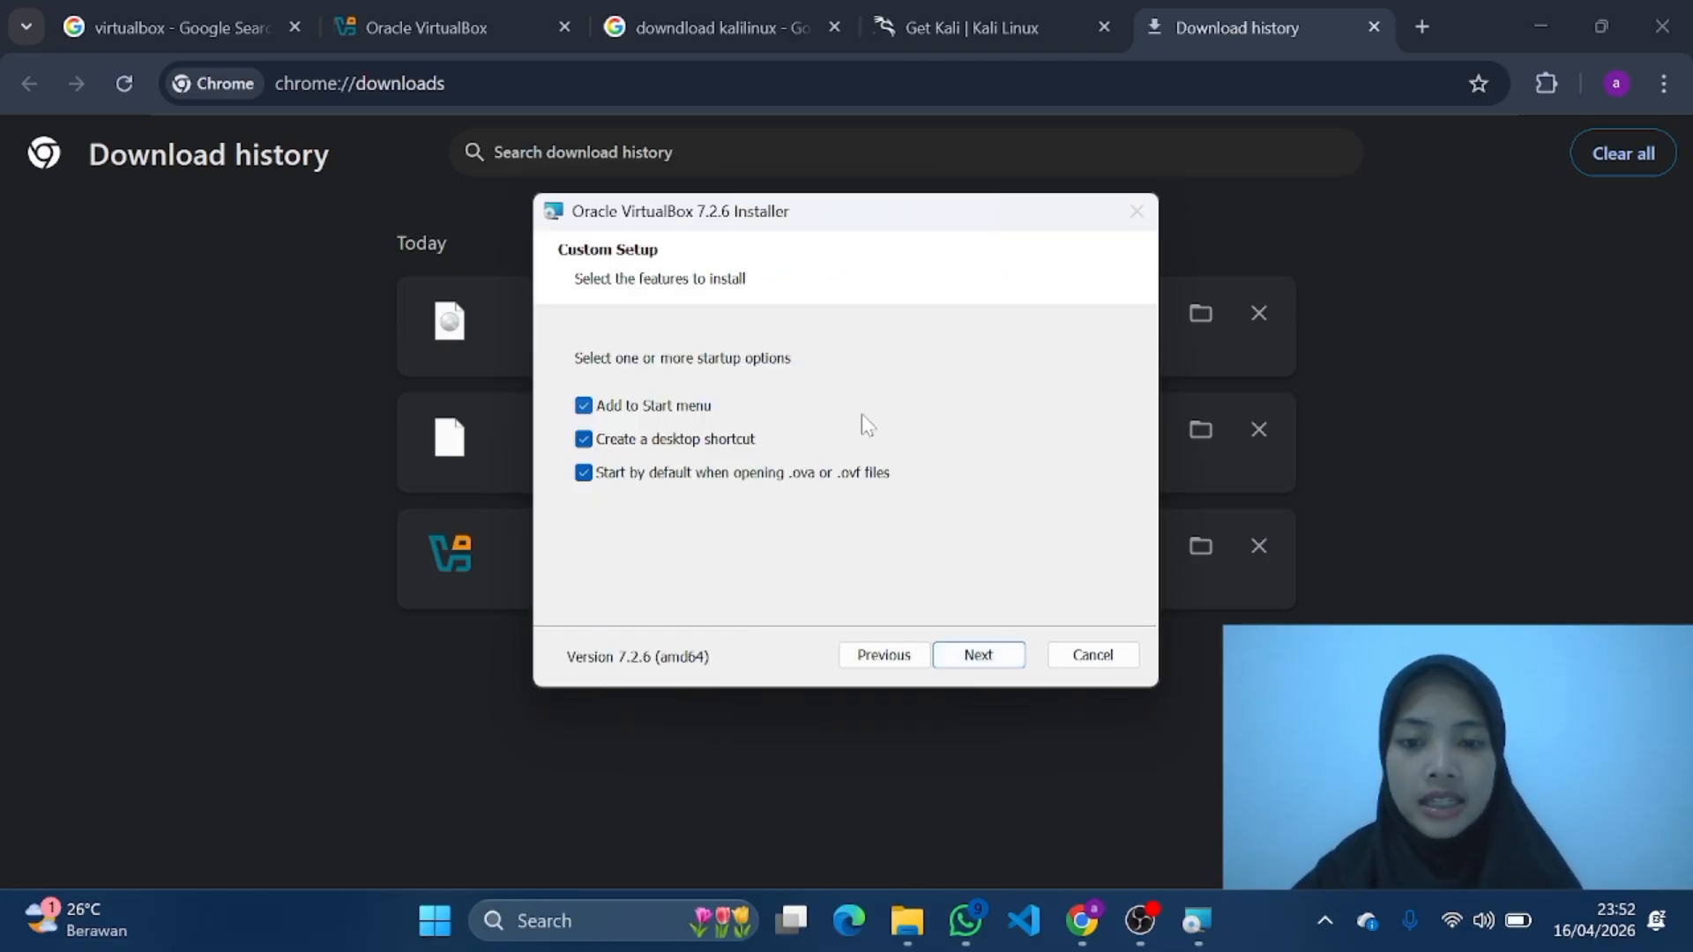
left_click(980, 656)
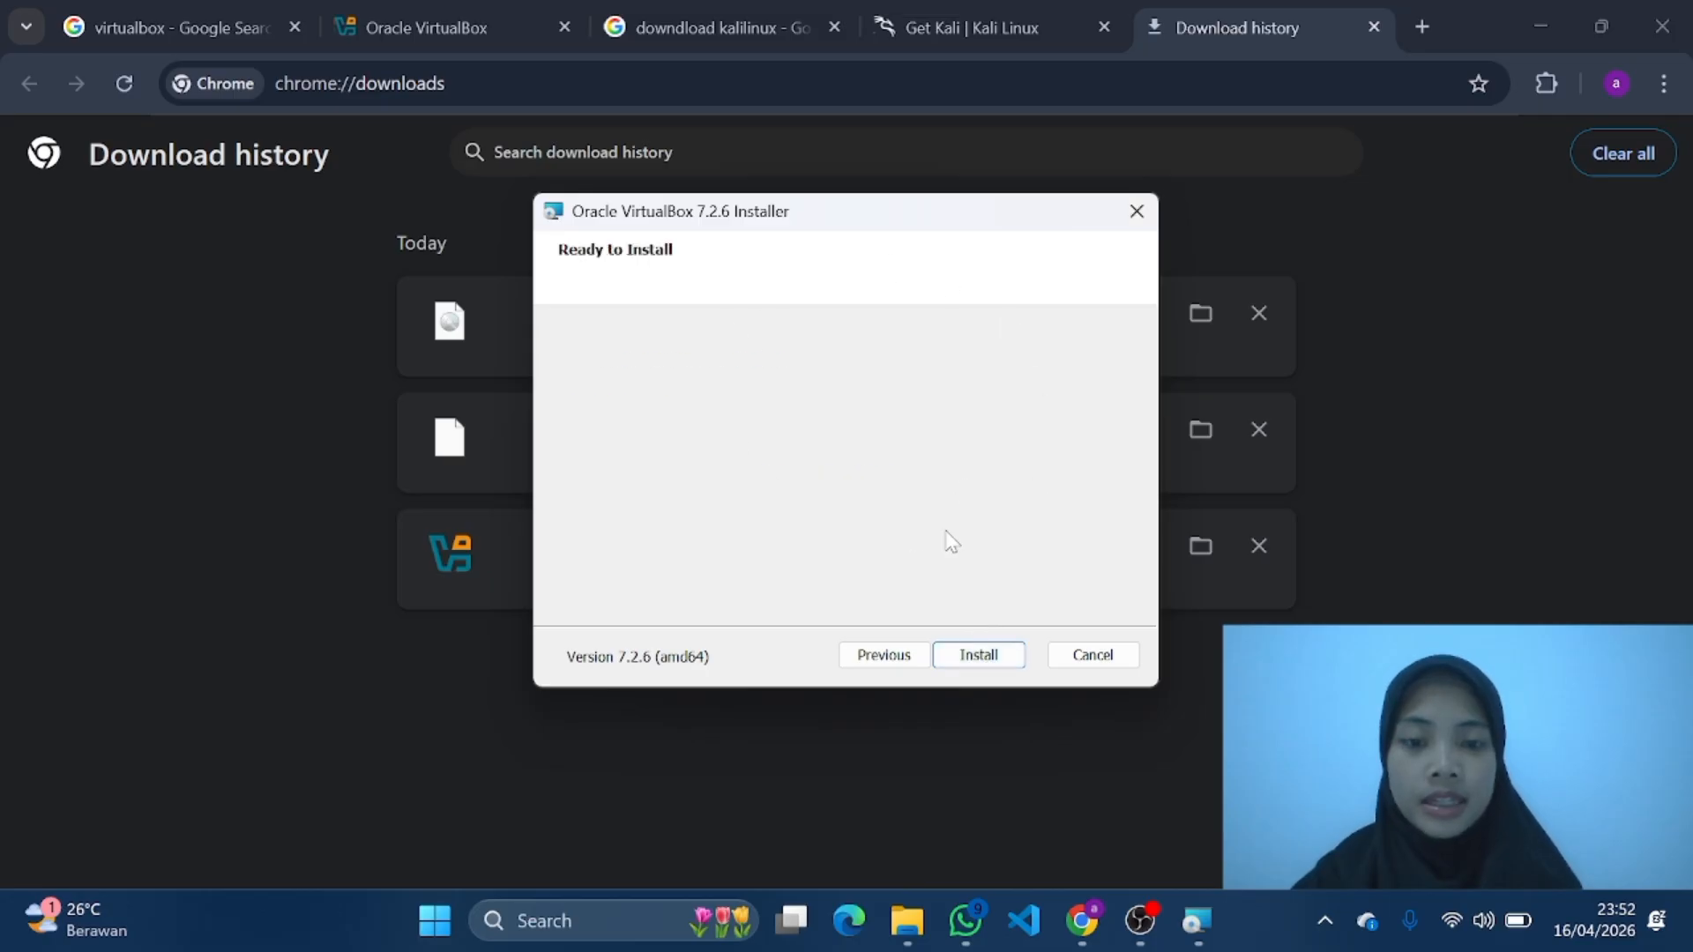
left_click(990, 663)
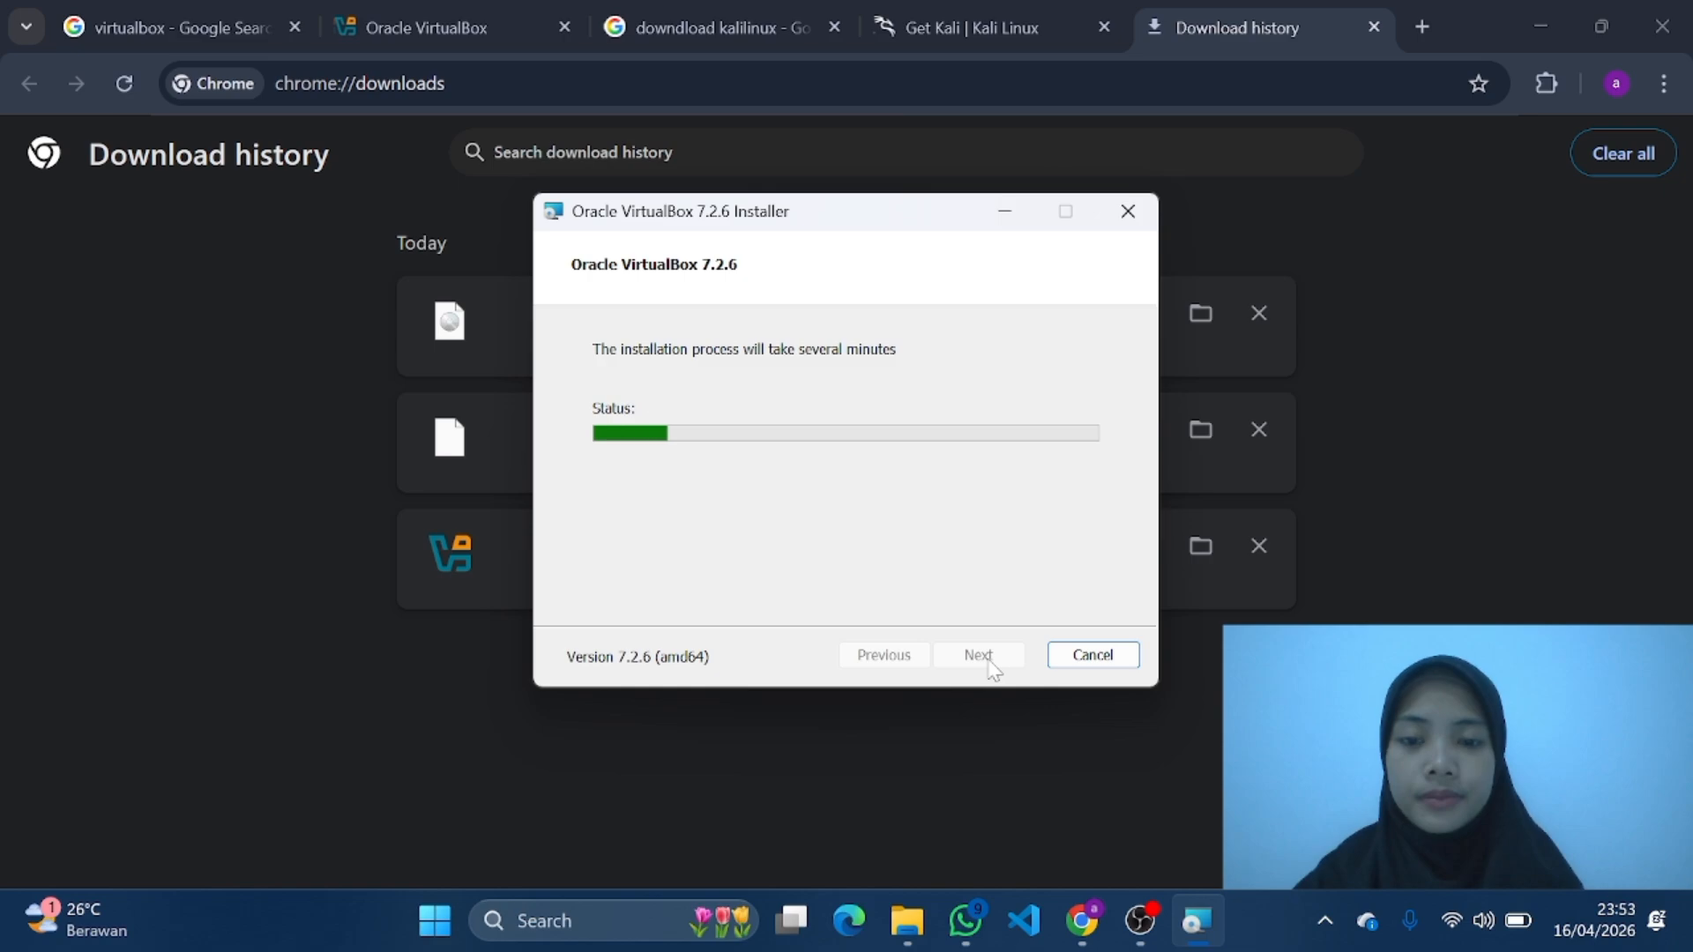
left_click(977, 657)
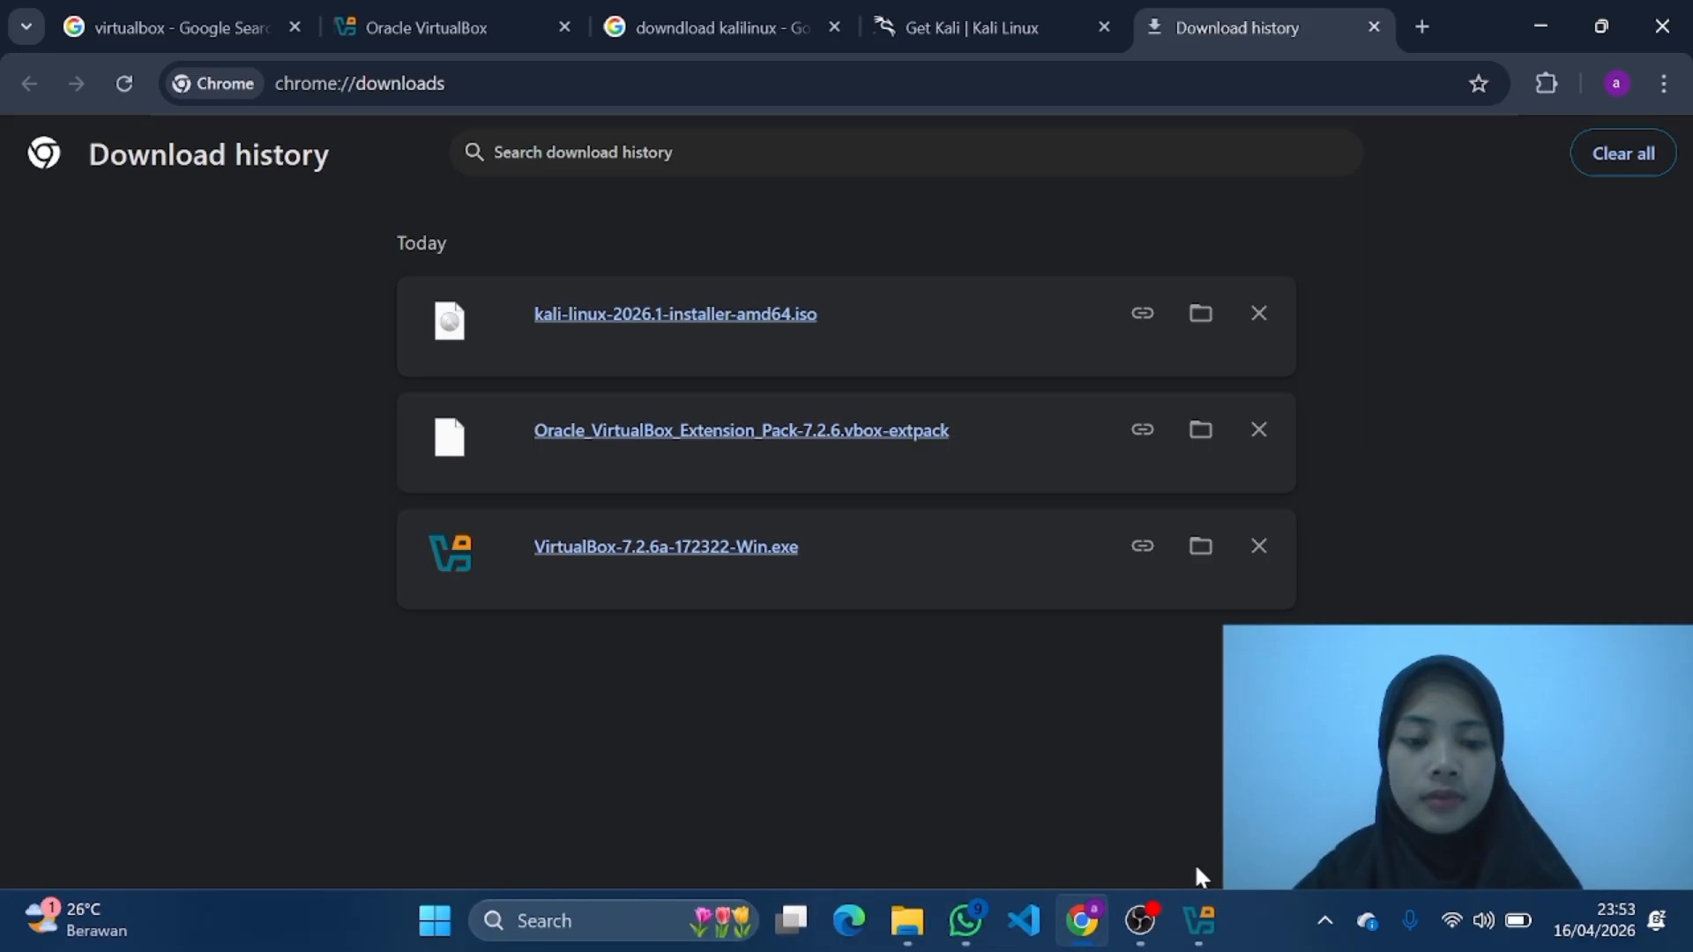
left_click(1197, 924)
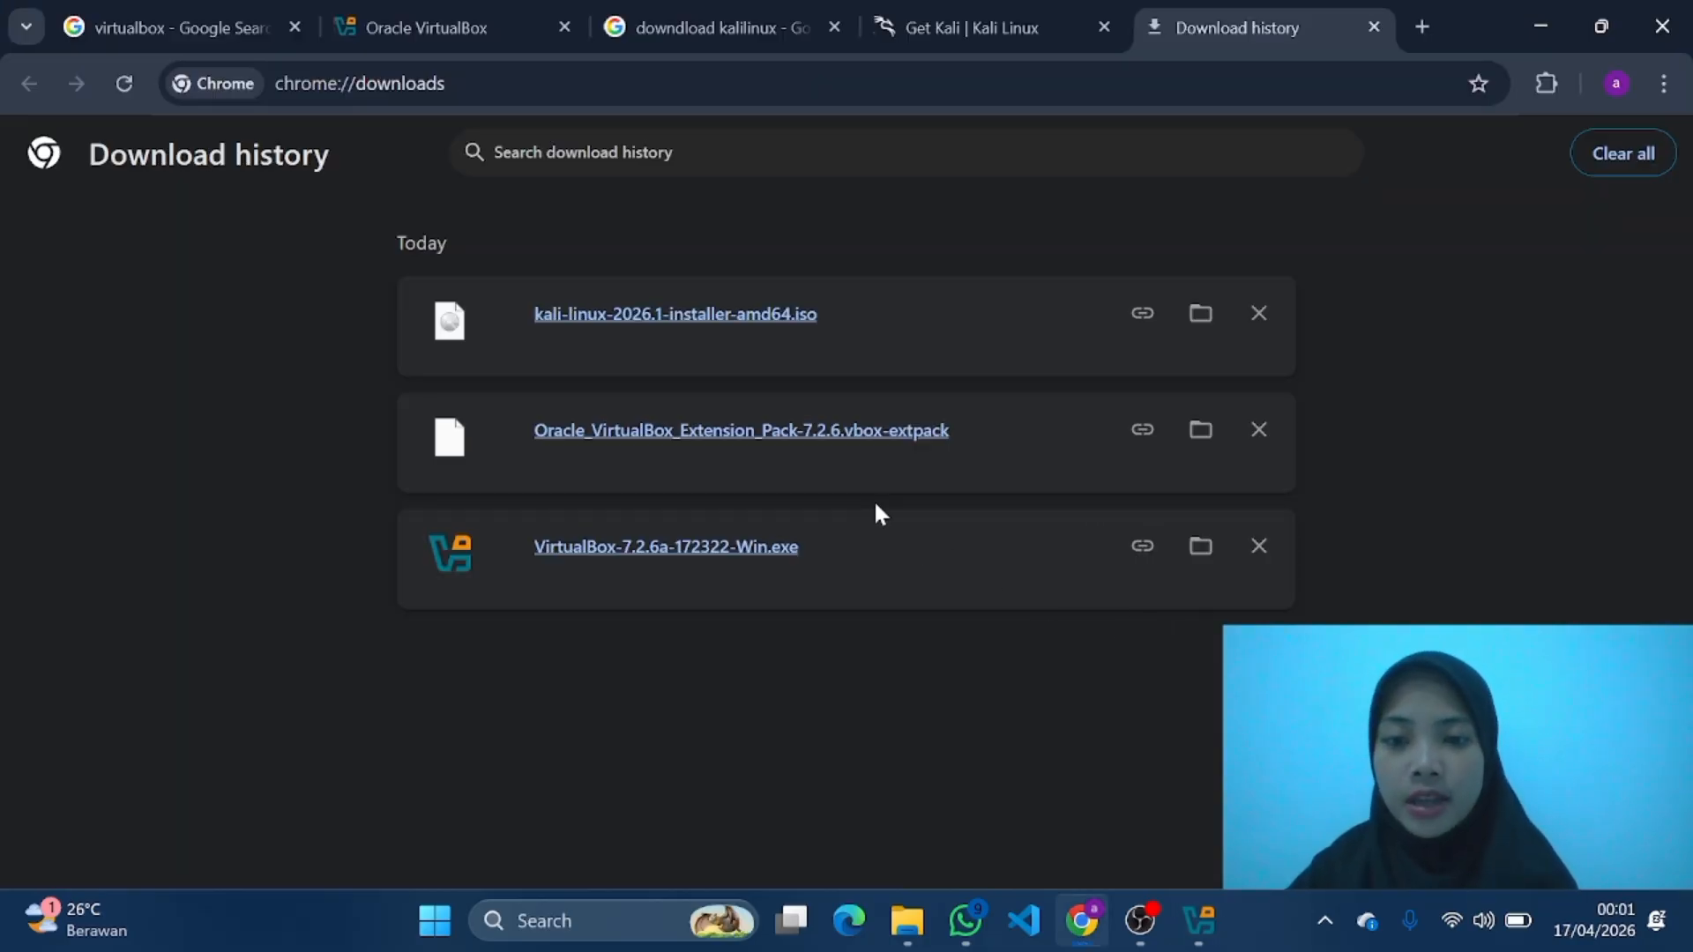
Step: Open the downloaded Oracle VirtualBox Extension Pack 7.2.6, install it and agree to its license
left_click(730, 435)
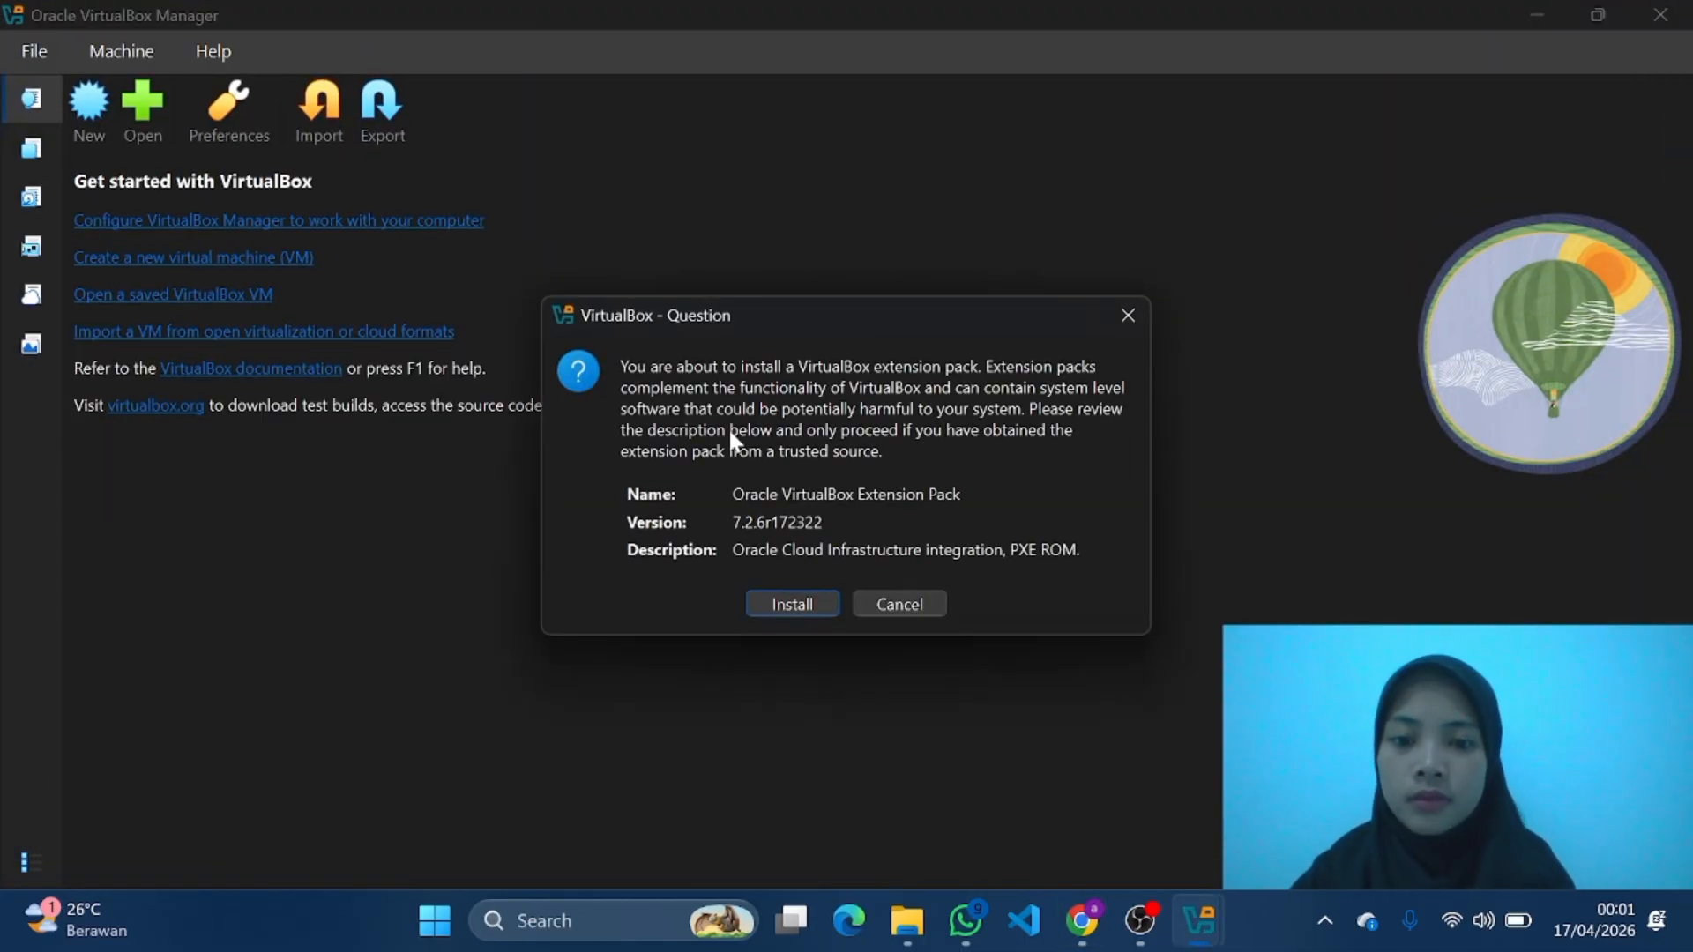
left_click(811, 609)
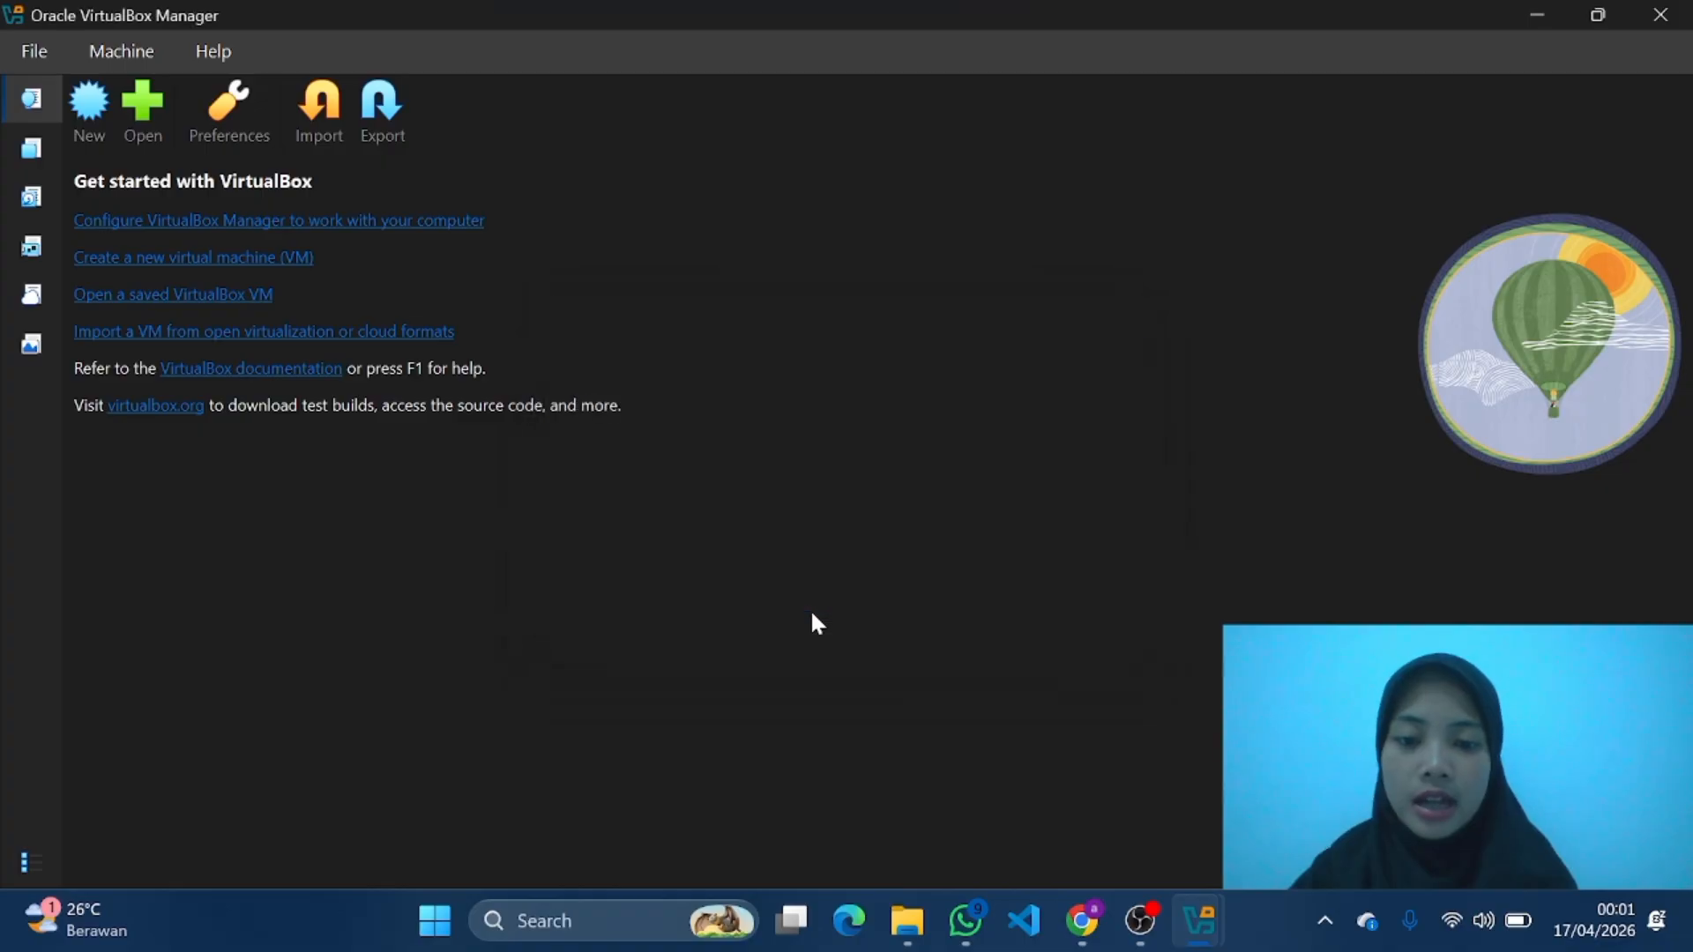
scroll(866, 580, "down", 20)
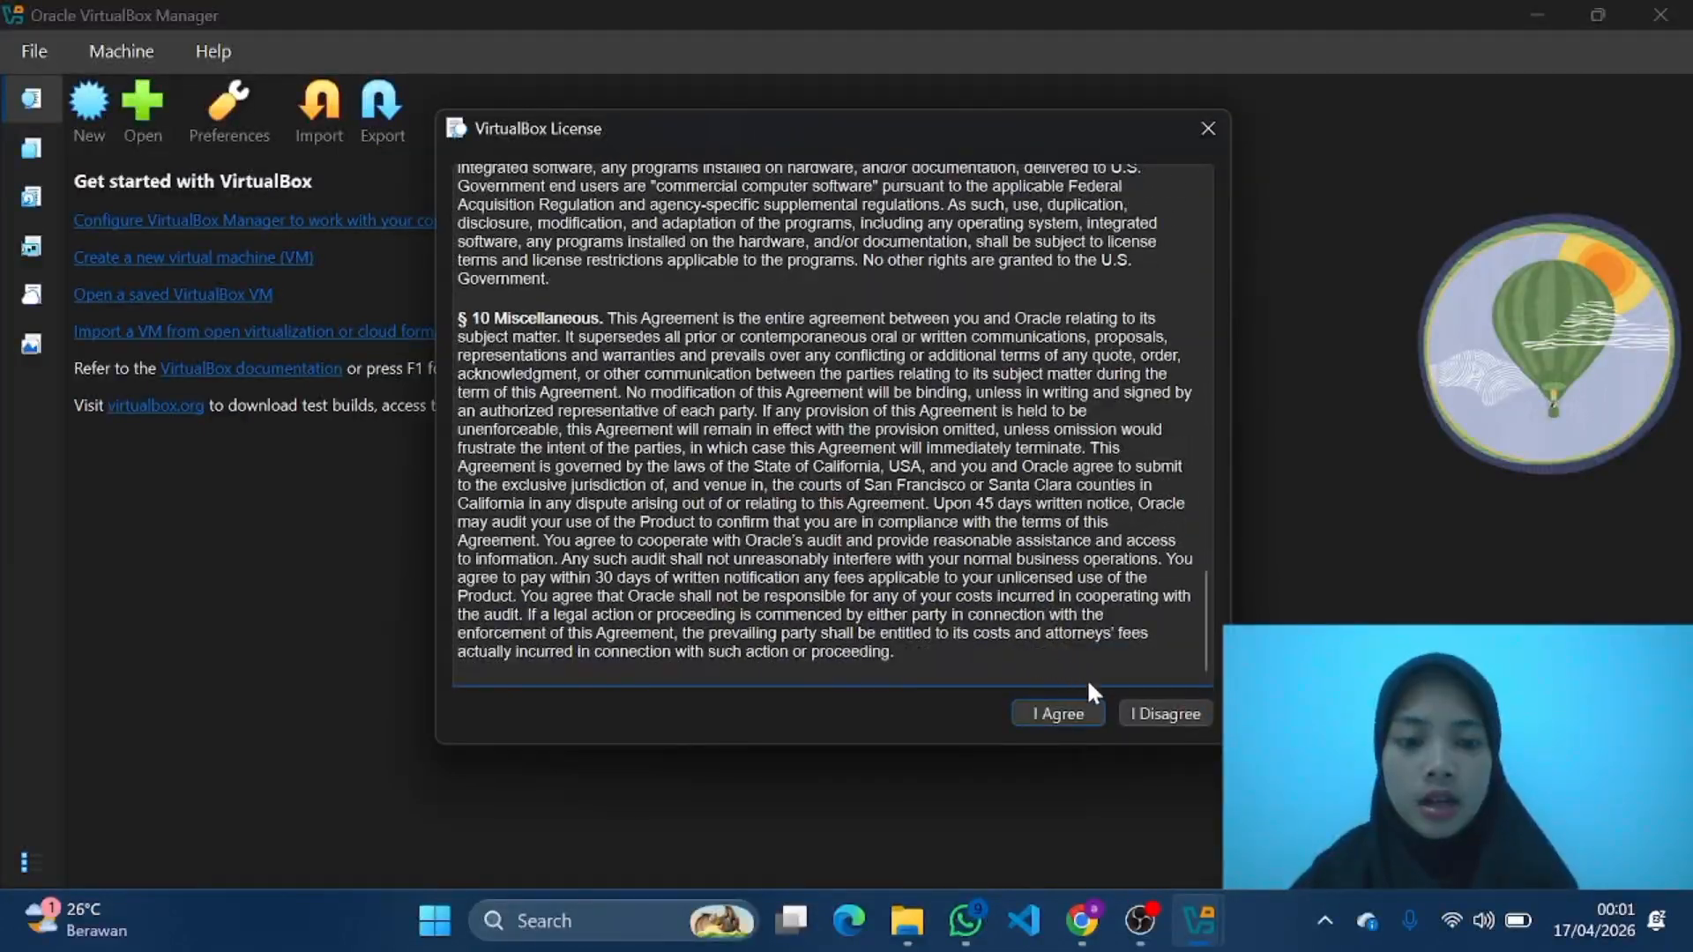
left_click(1042, 717)
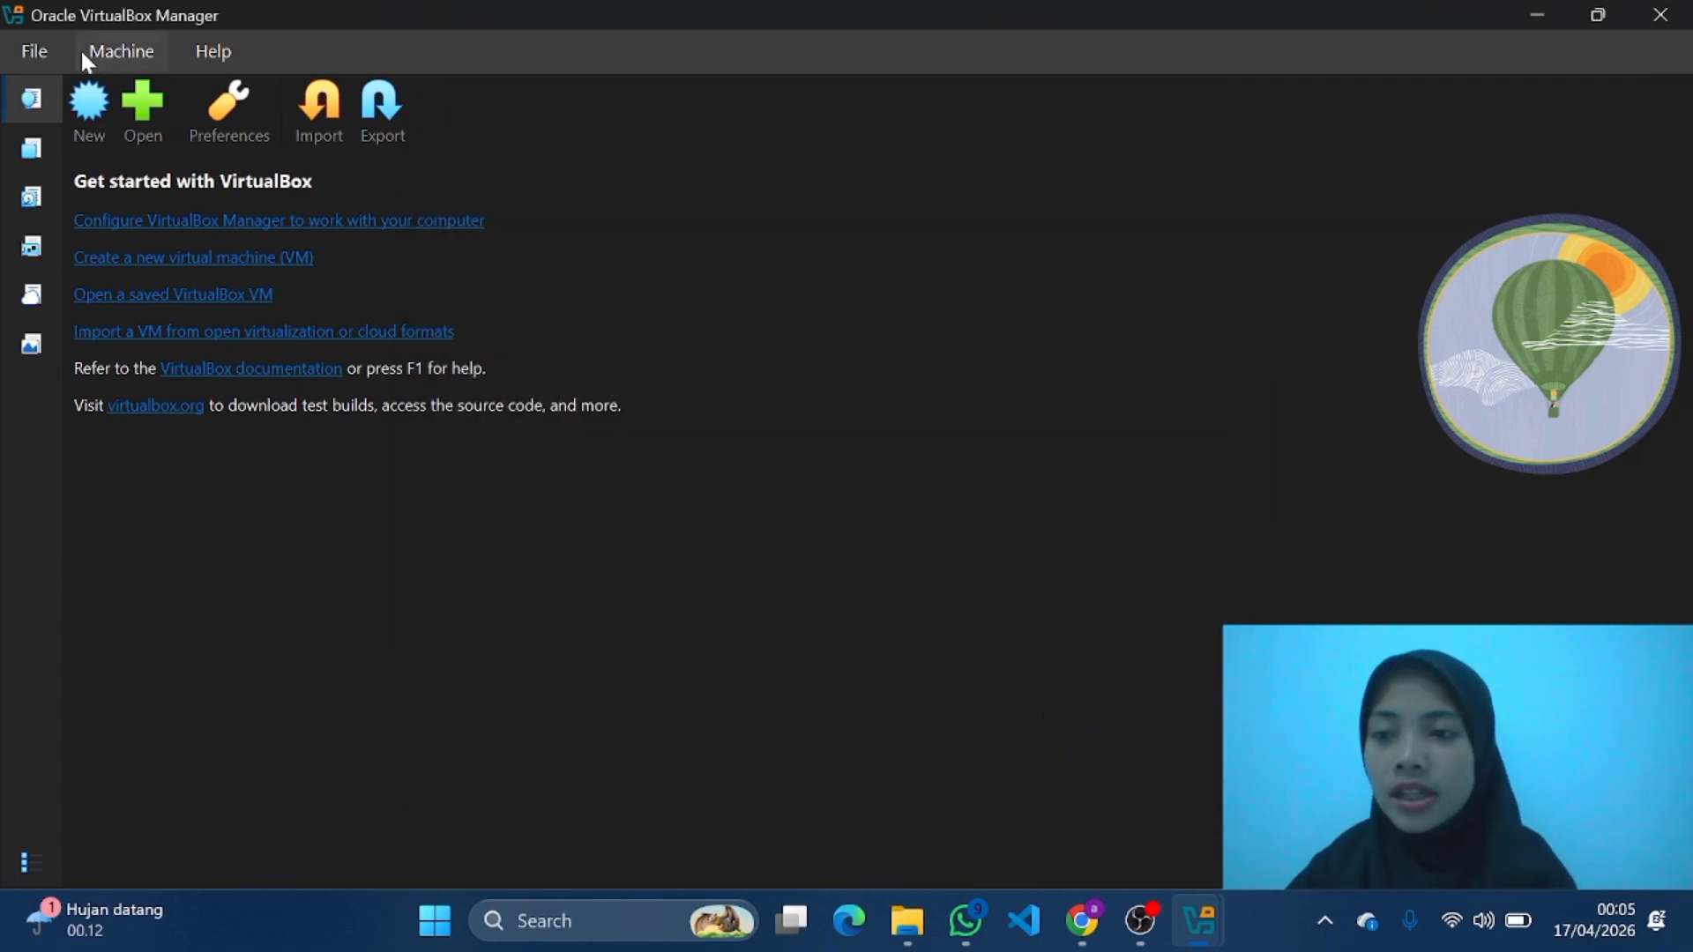
Step: Open the VirtualBox preferences and browse to the DATA (D:) drive to choose another default machine folder
left_click(51, 52)
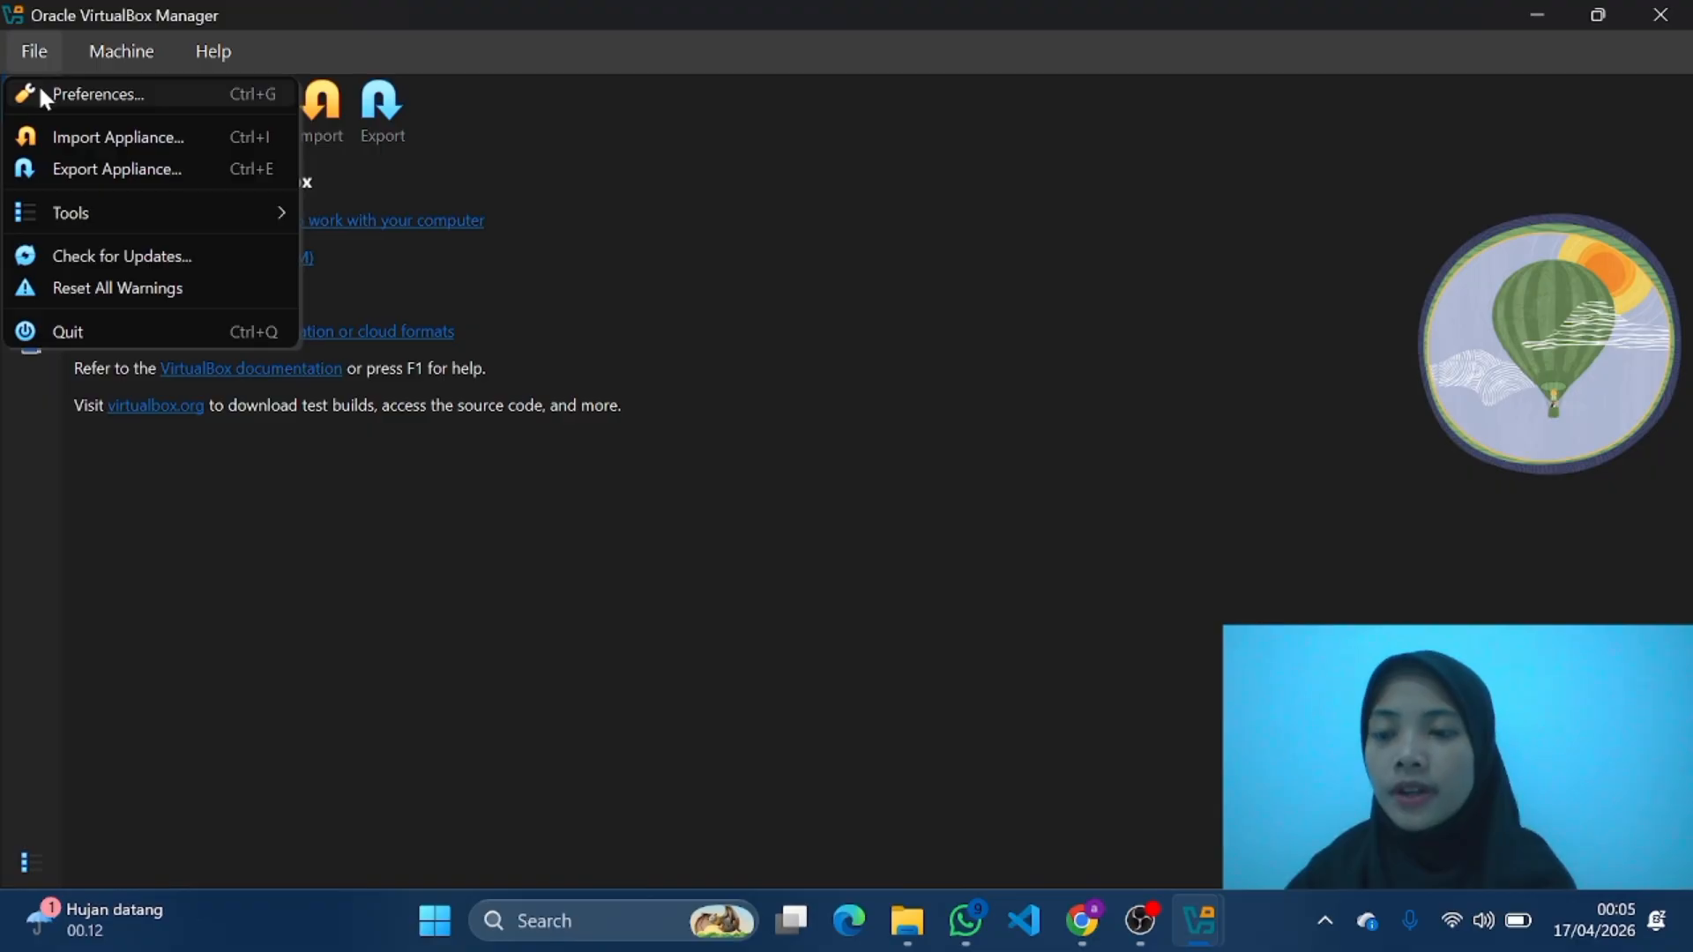
left_click(42, 94)
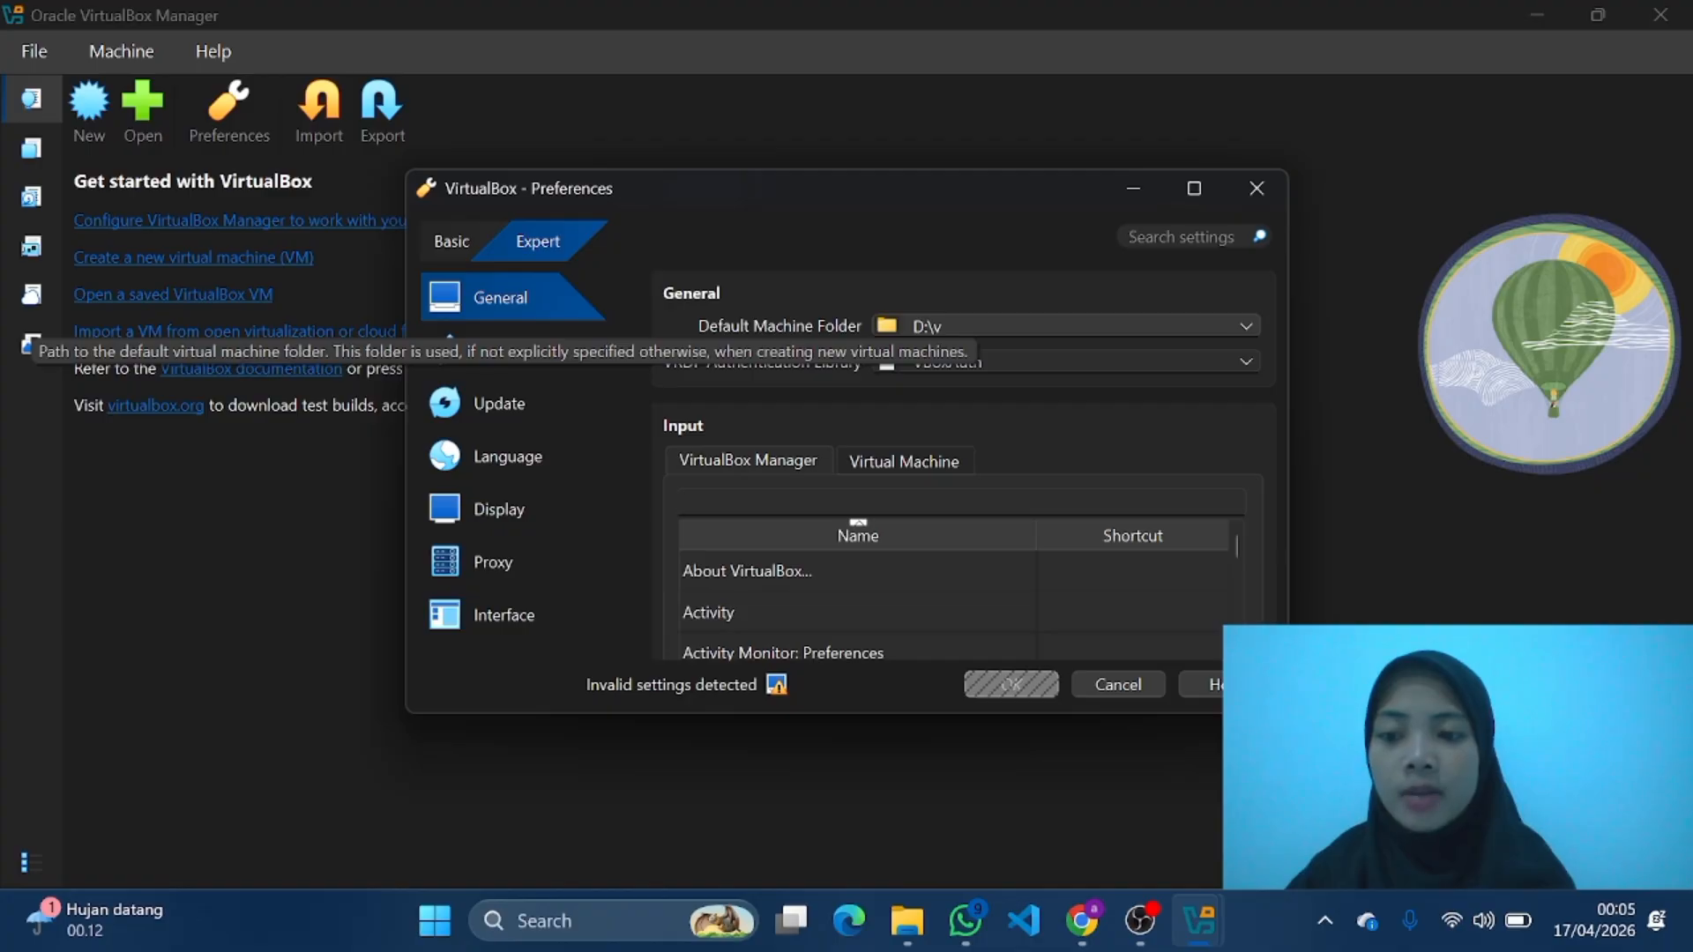
left_click(1246, 325)
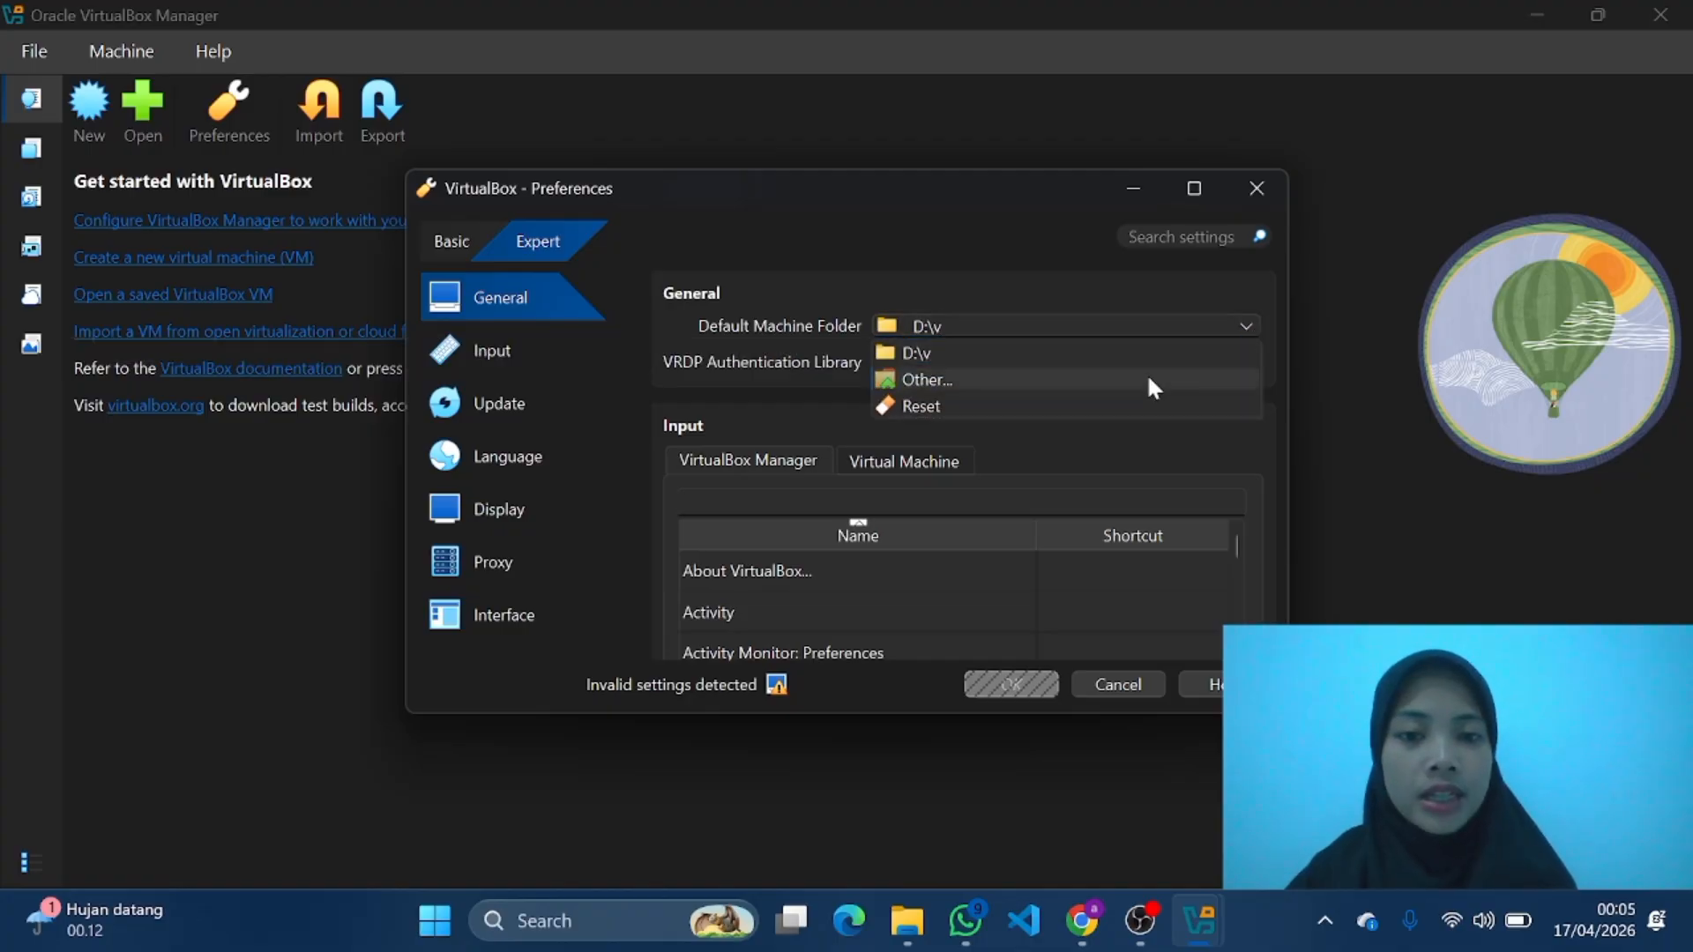
left_click(1107, 382)
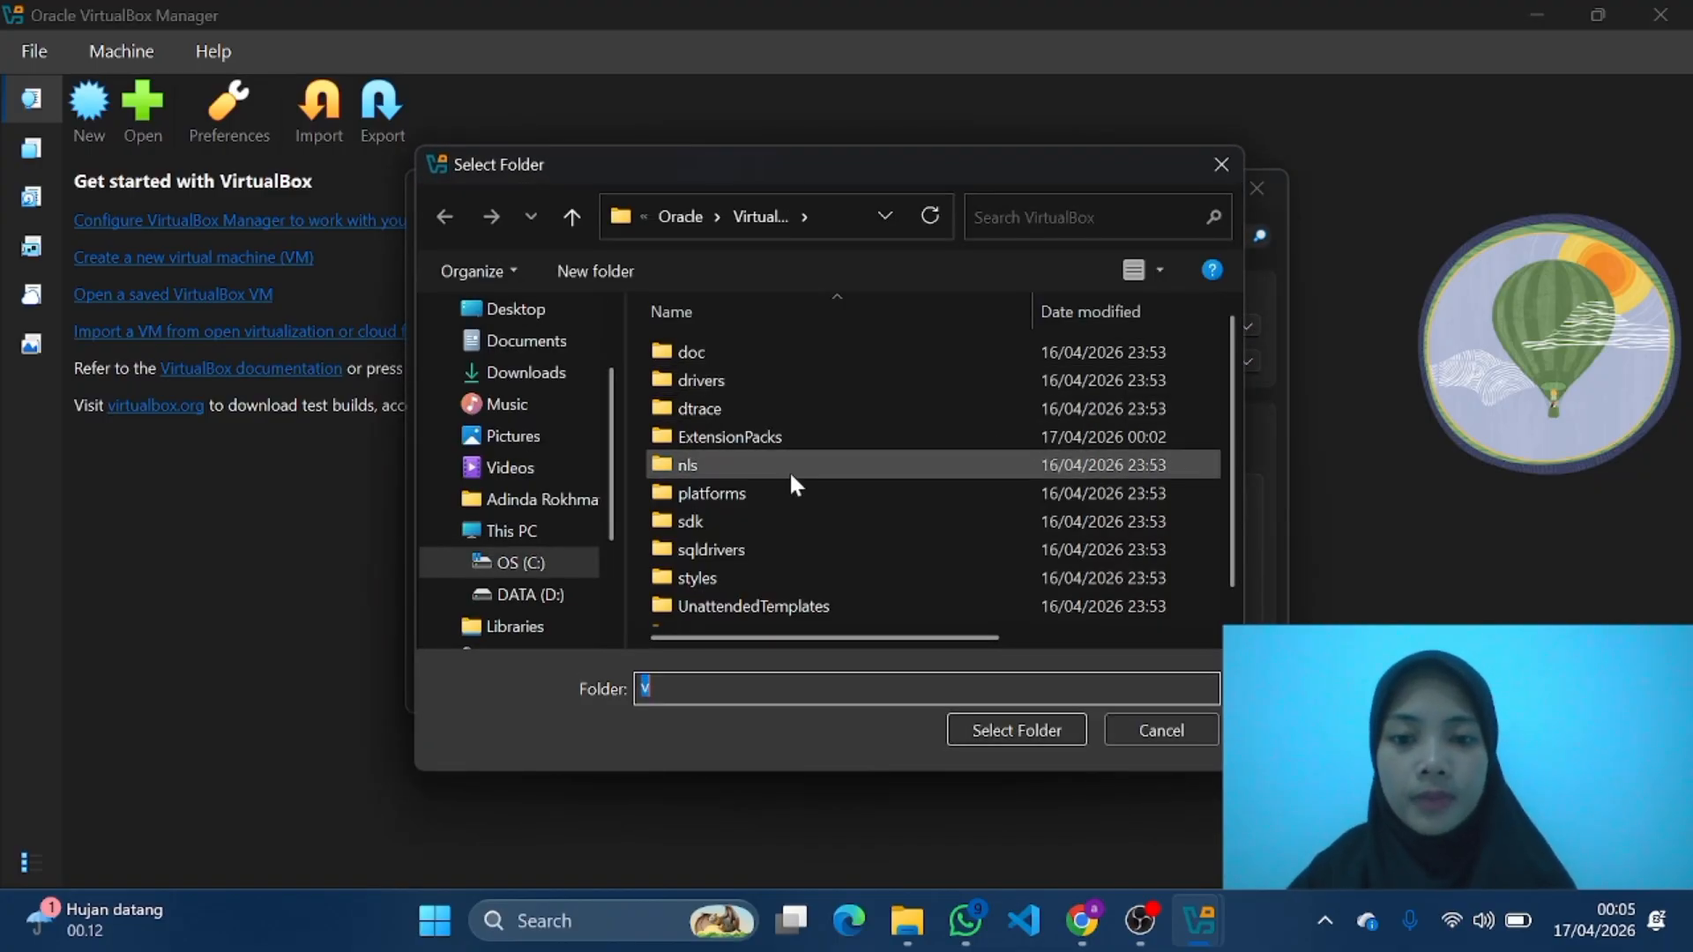
left_click(568, 529)
double_click(907, 486)
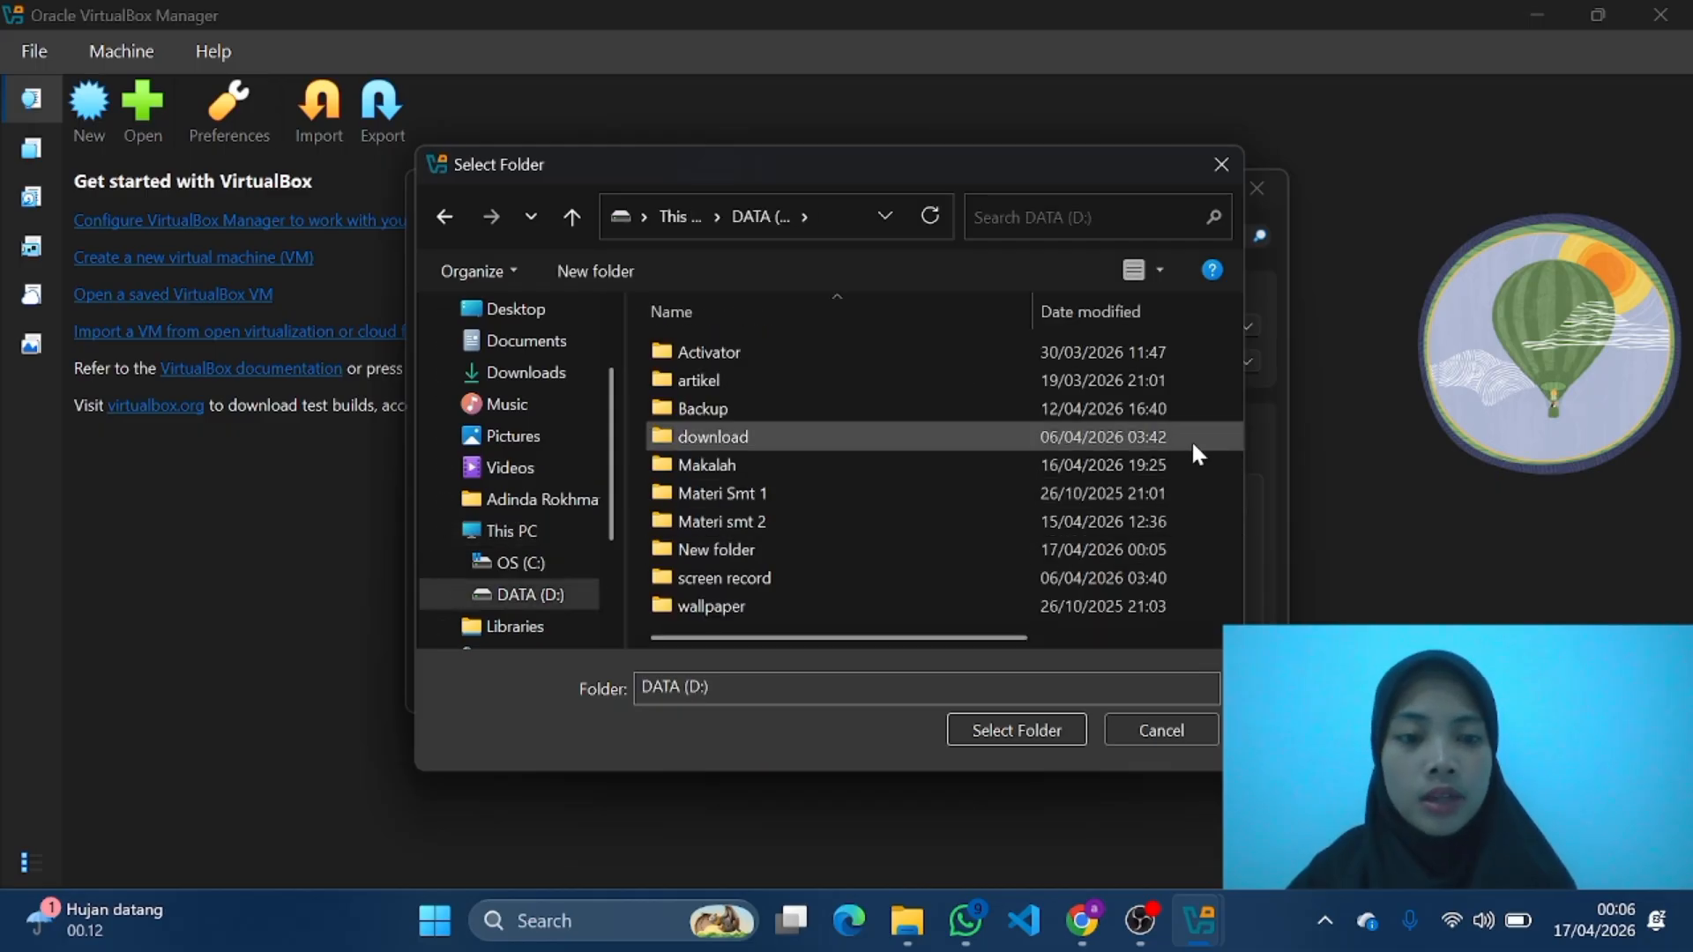
Step: Create a folder named vb on the DATA (D:) drive and save it as the default machine folder in the preferences
right_click(1193, 443)
mouse_move(1252, 779)
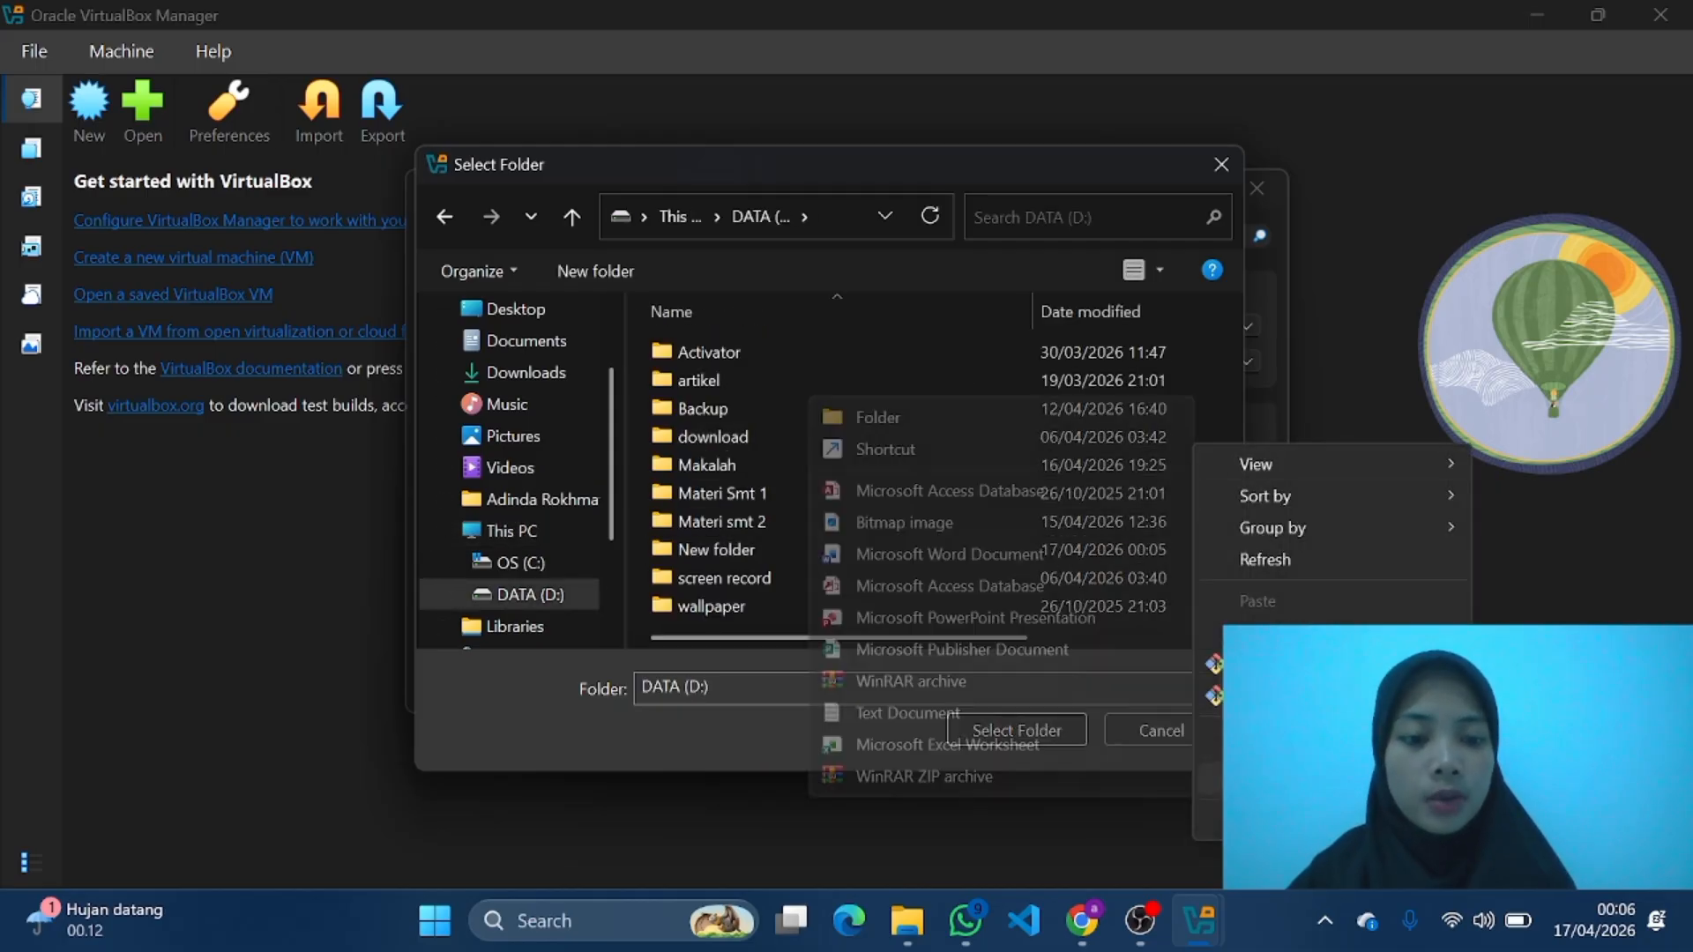
left_click(984, 417)
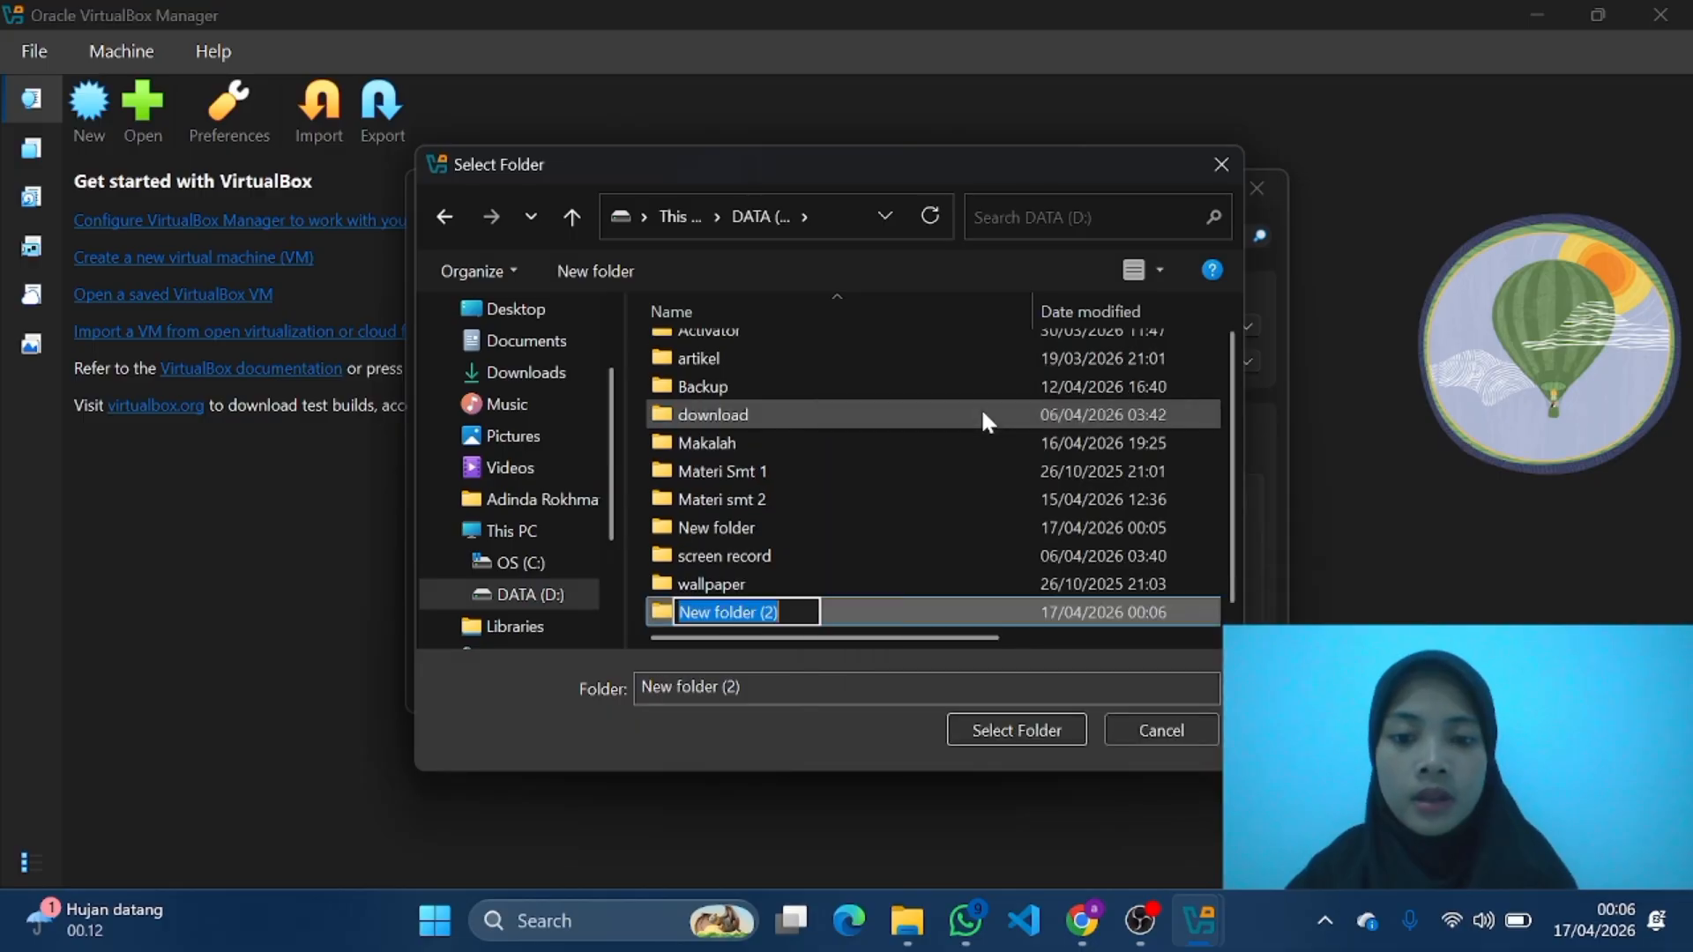
key("BackSpace")
type("v")
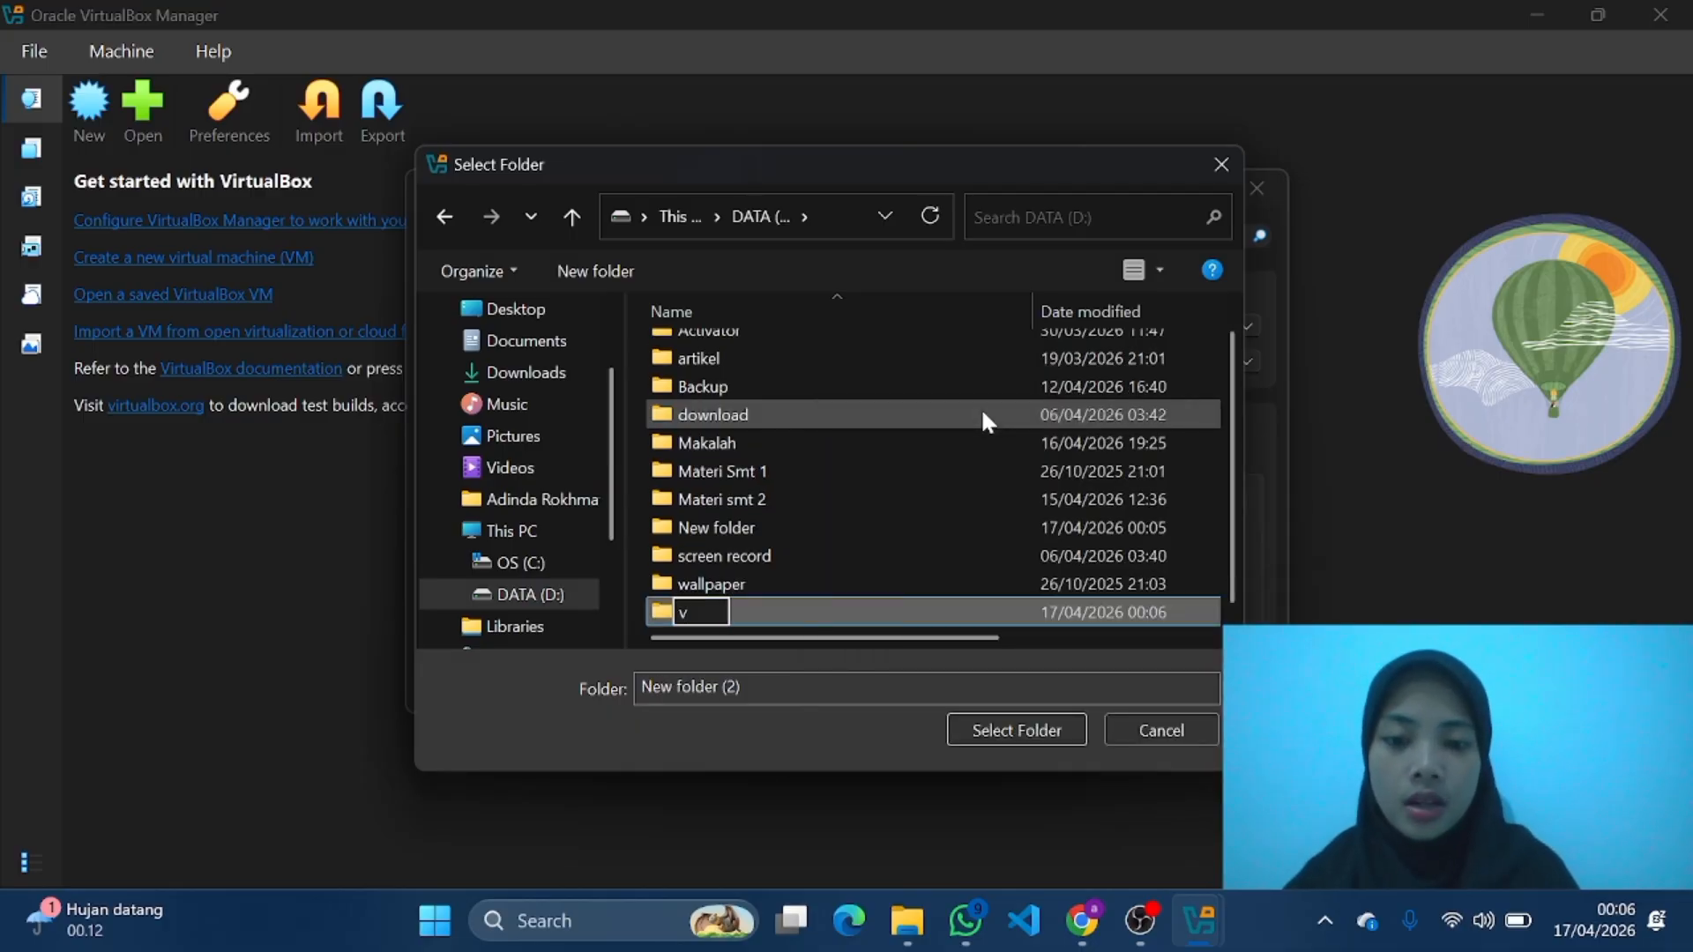
type("b")
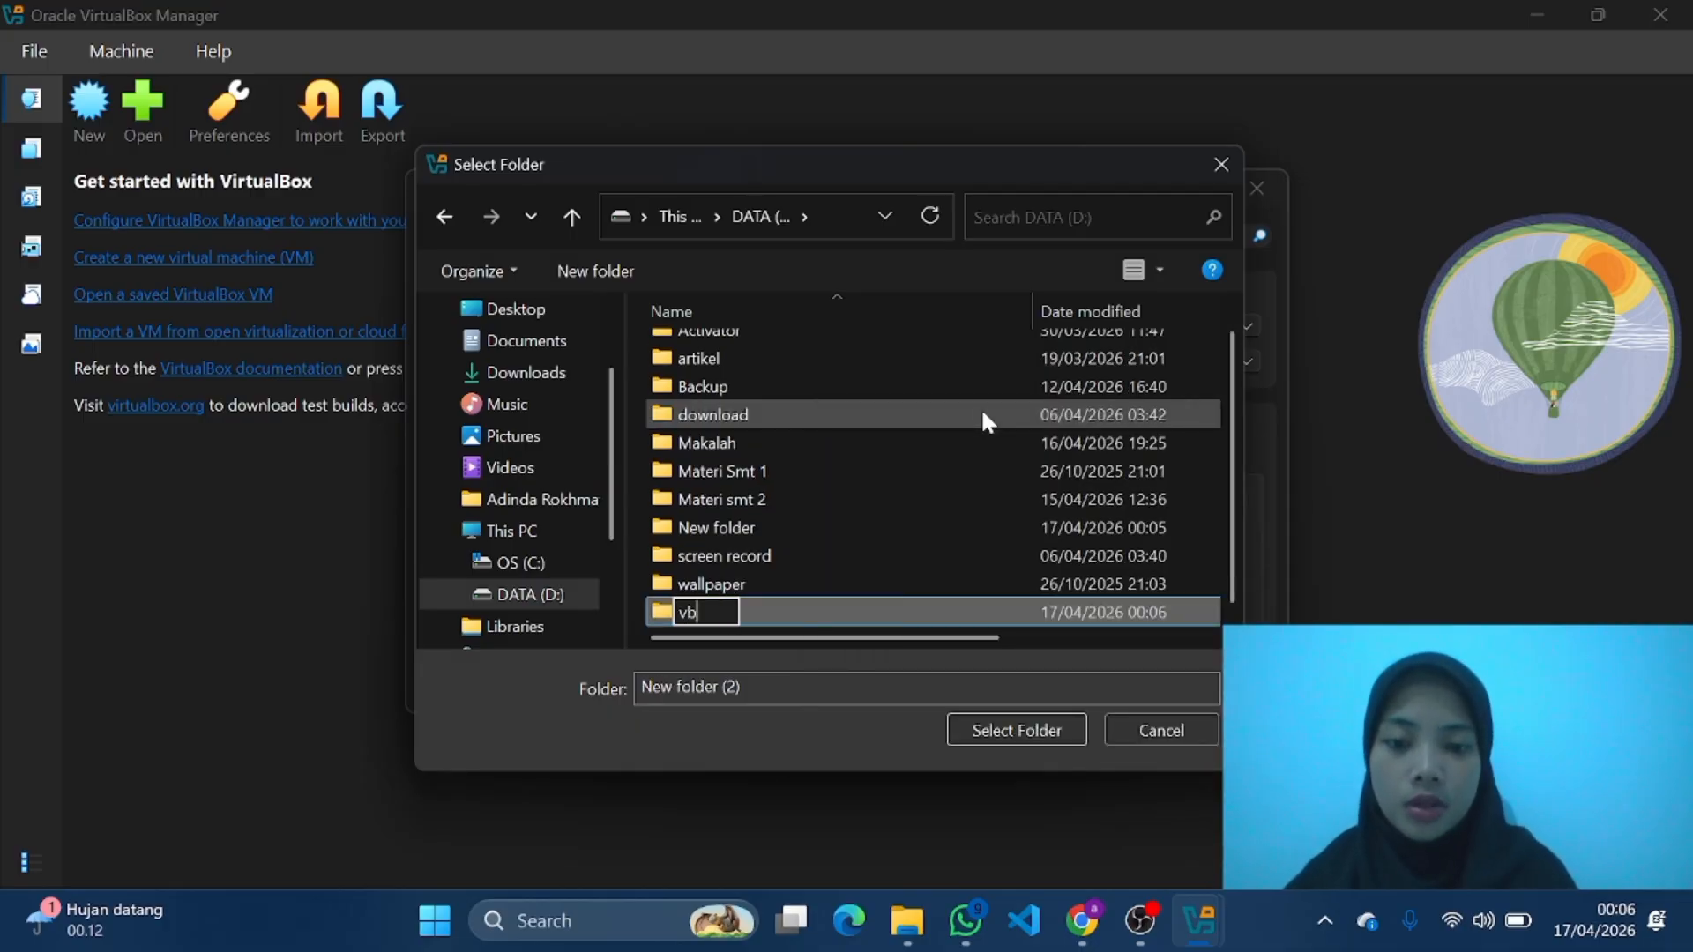
left_click(1030, 725)
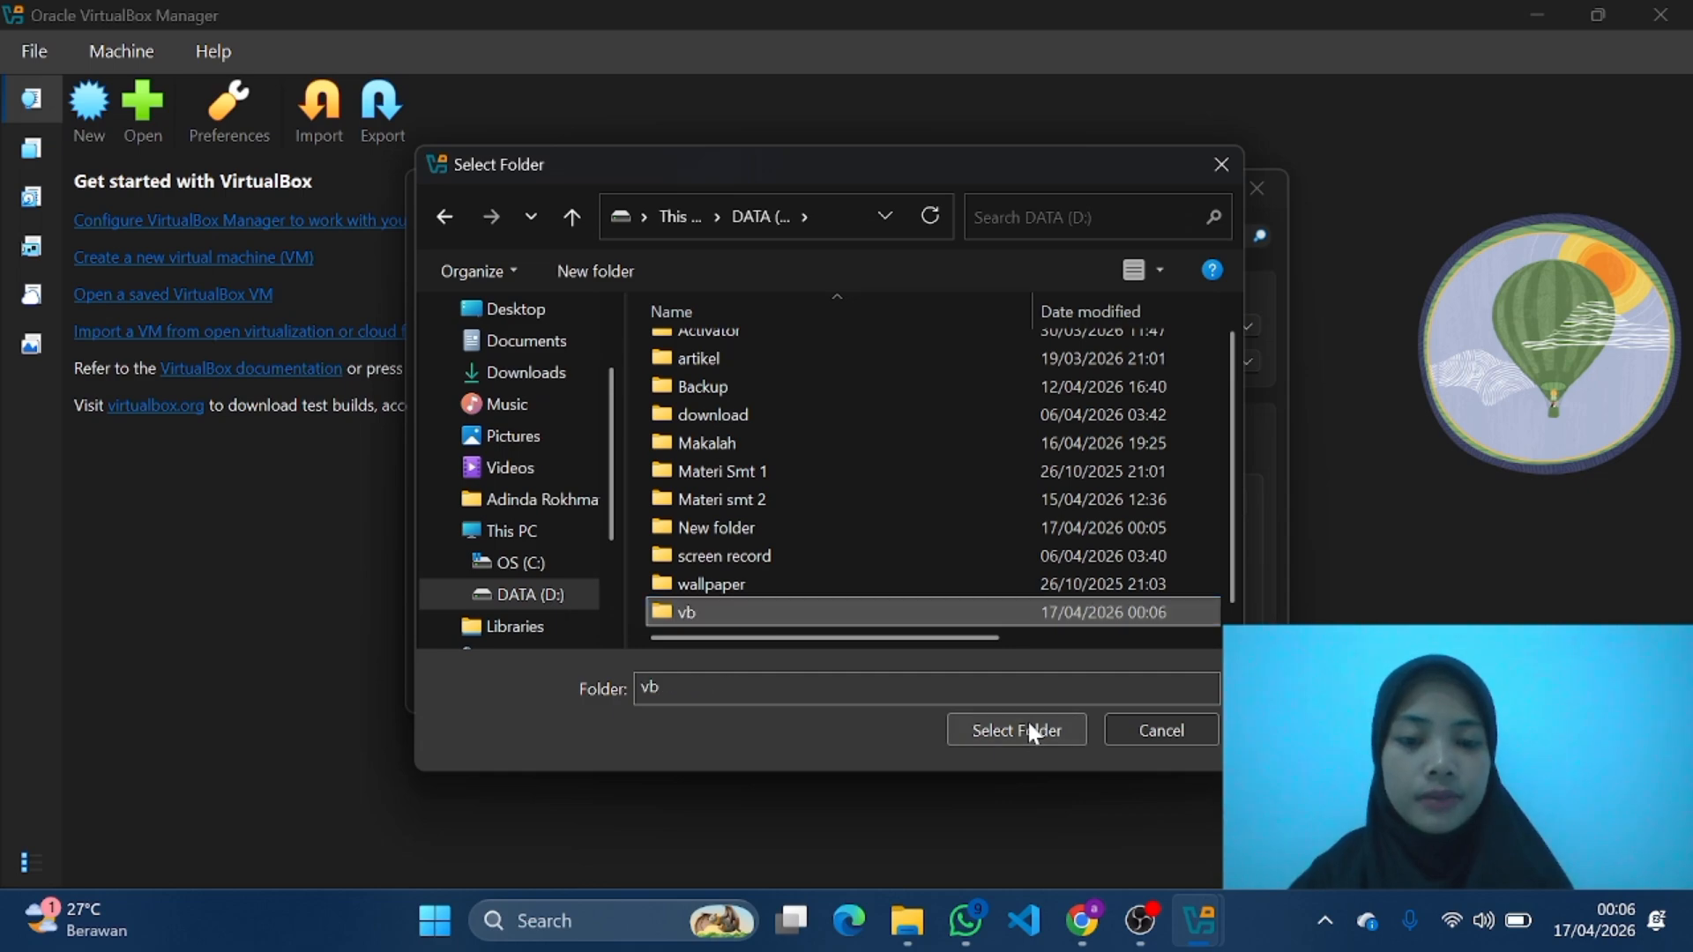
left_click(1017, 728)
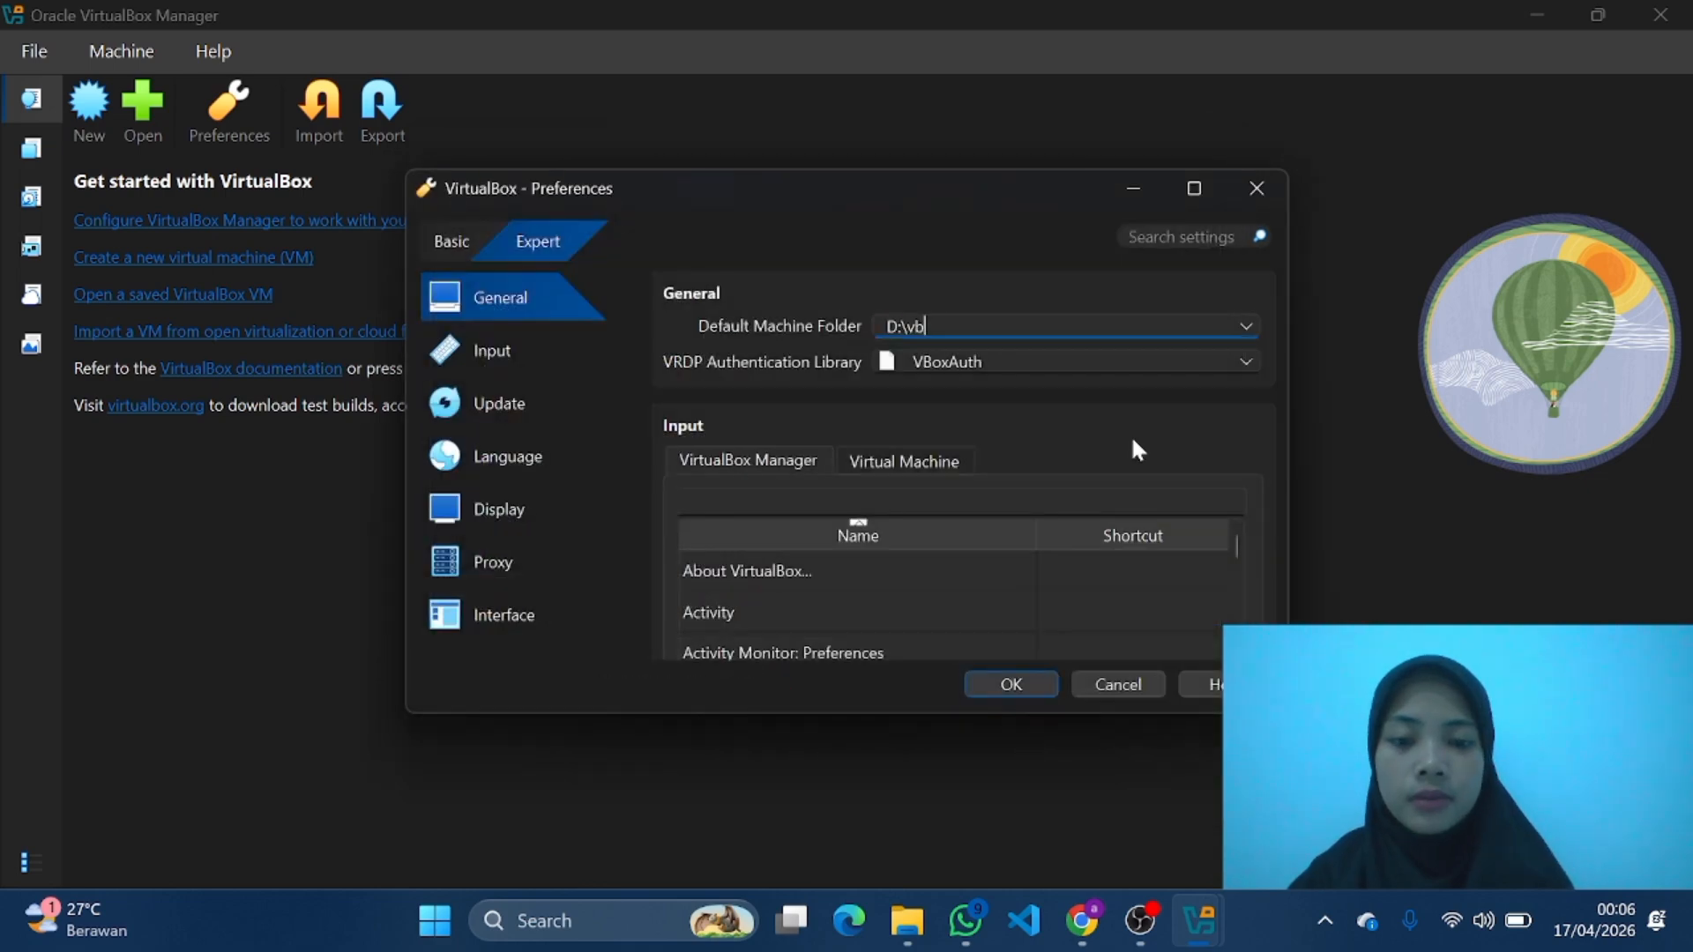
left_click(1031, 685)
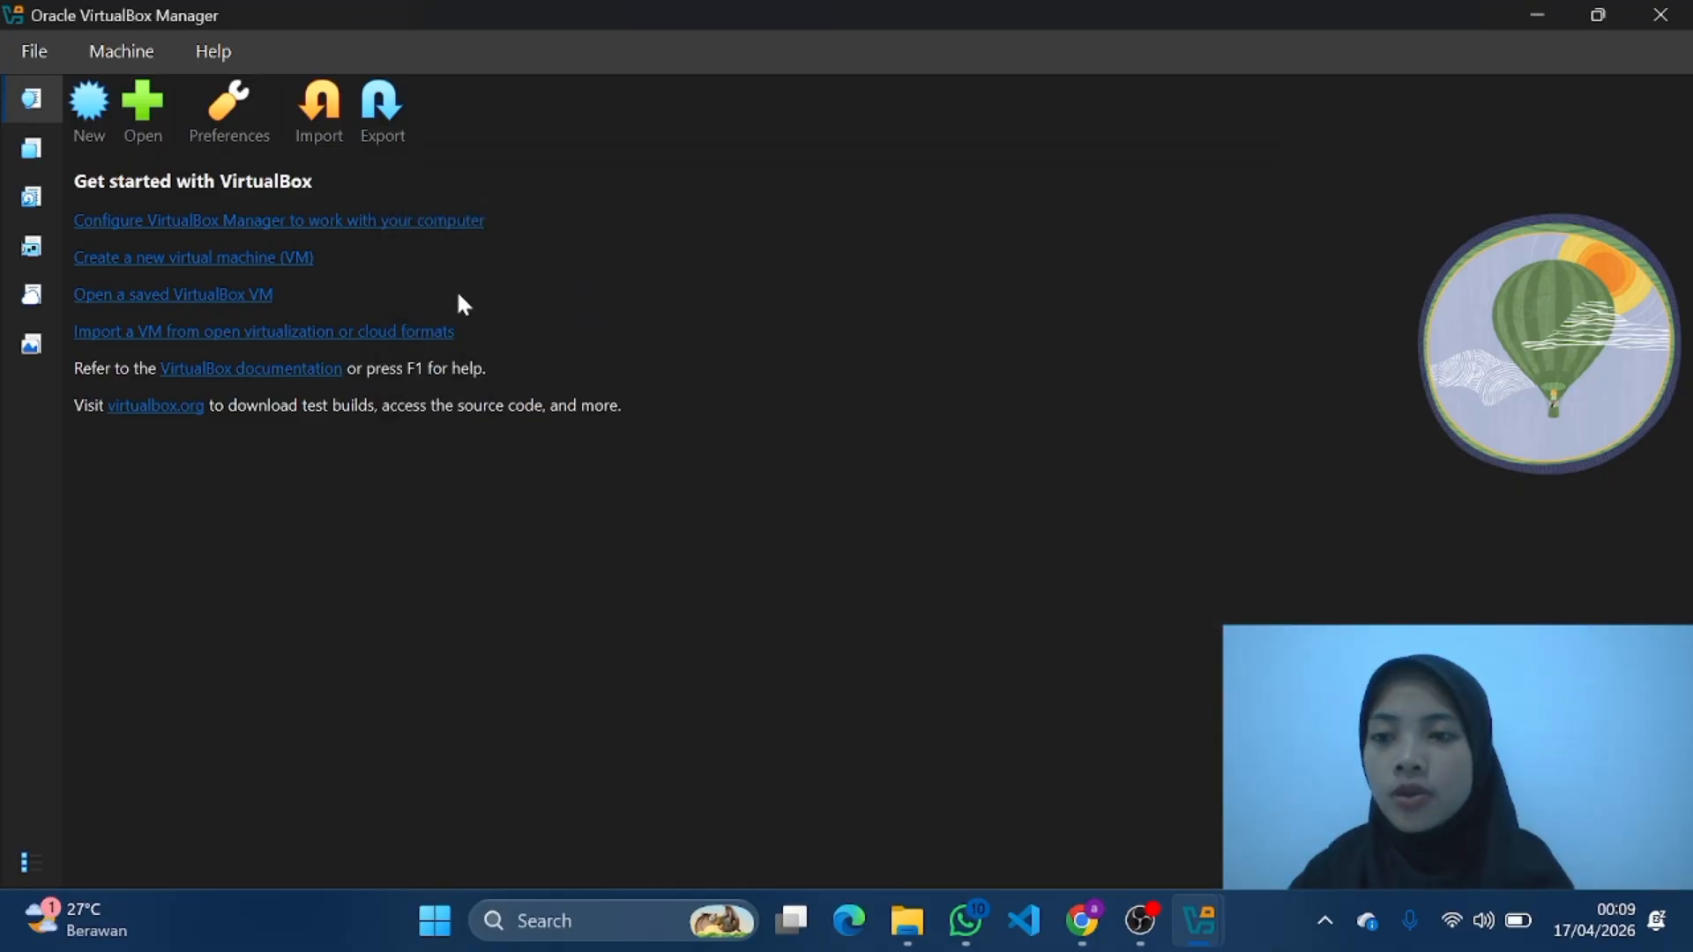
Step: Begin a new virtual machine named kali linux and attach the kali-linux-2026.1-installer-amd64 image from the Downloads folder as its ISO
left_click(89, 107)
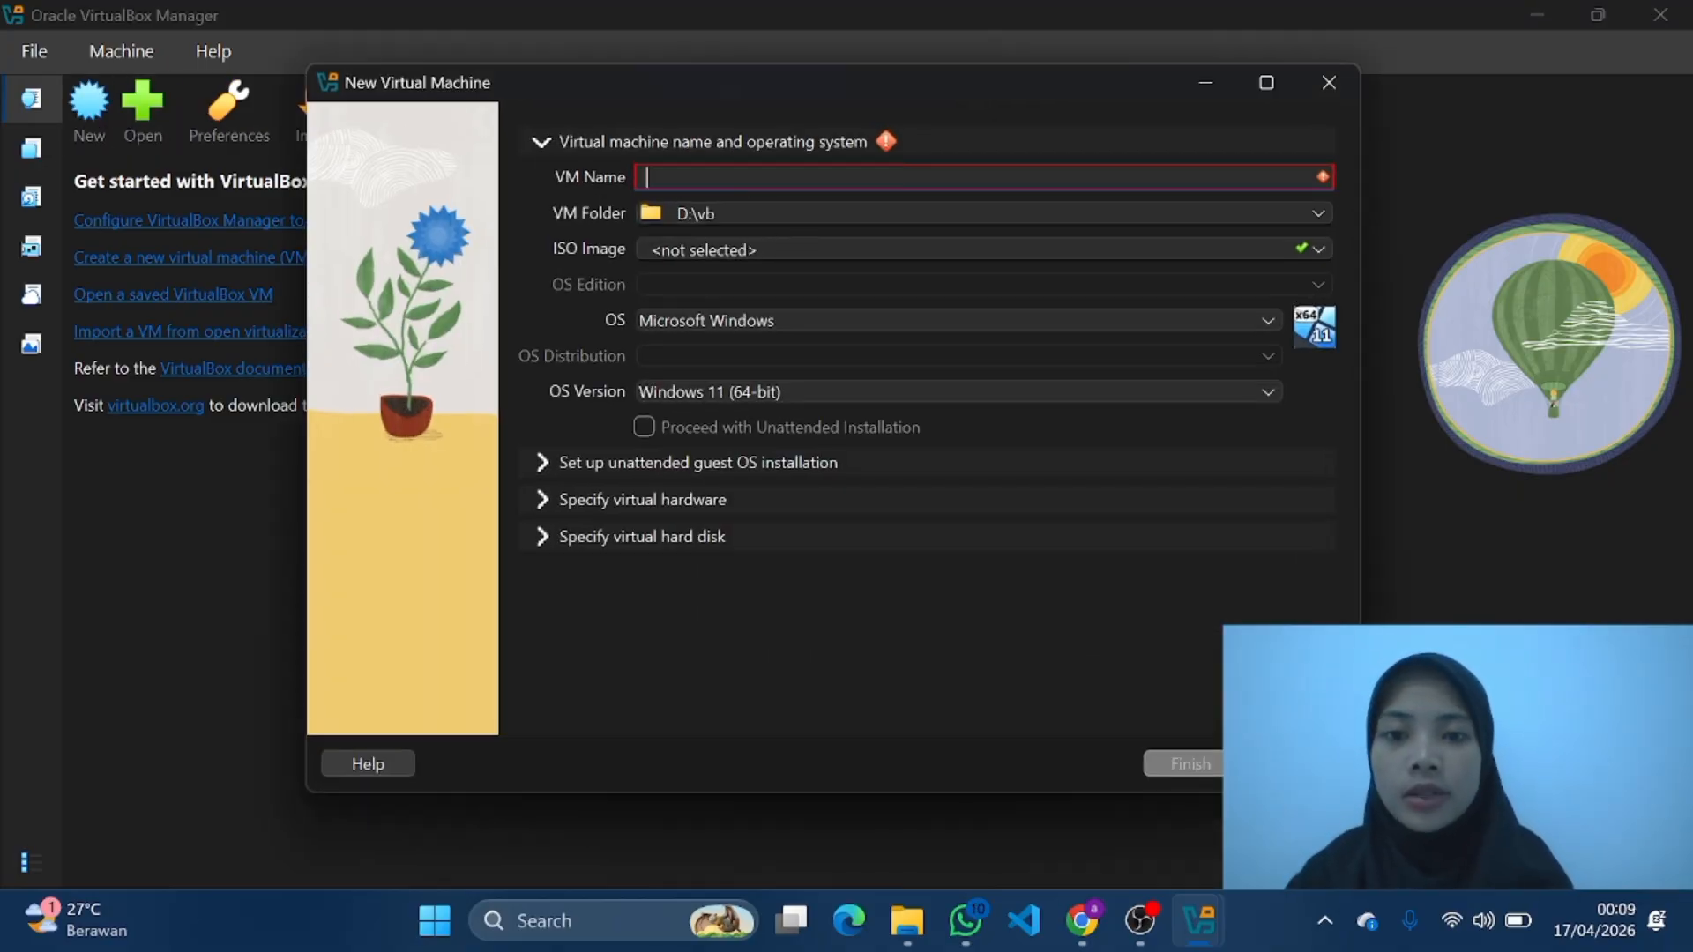
type("kali")
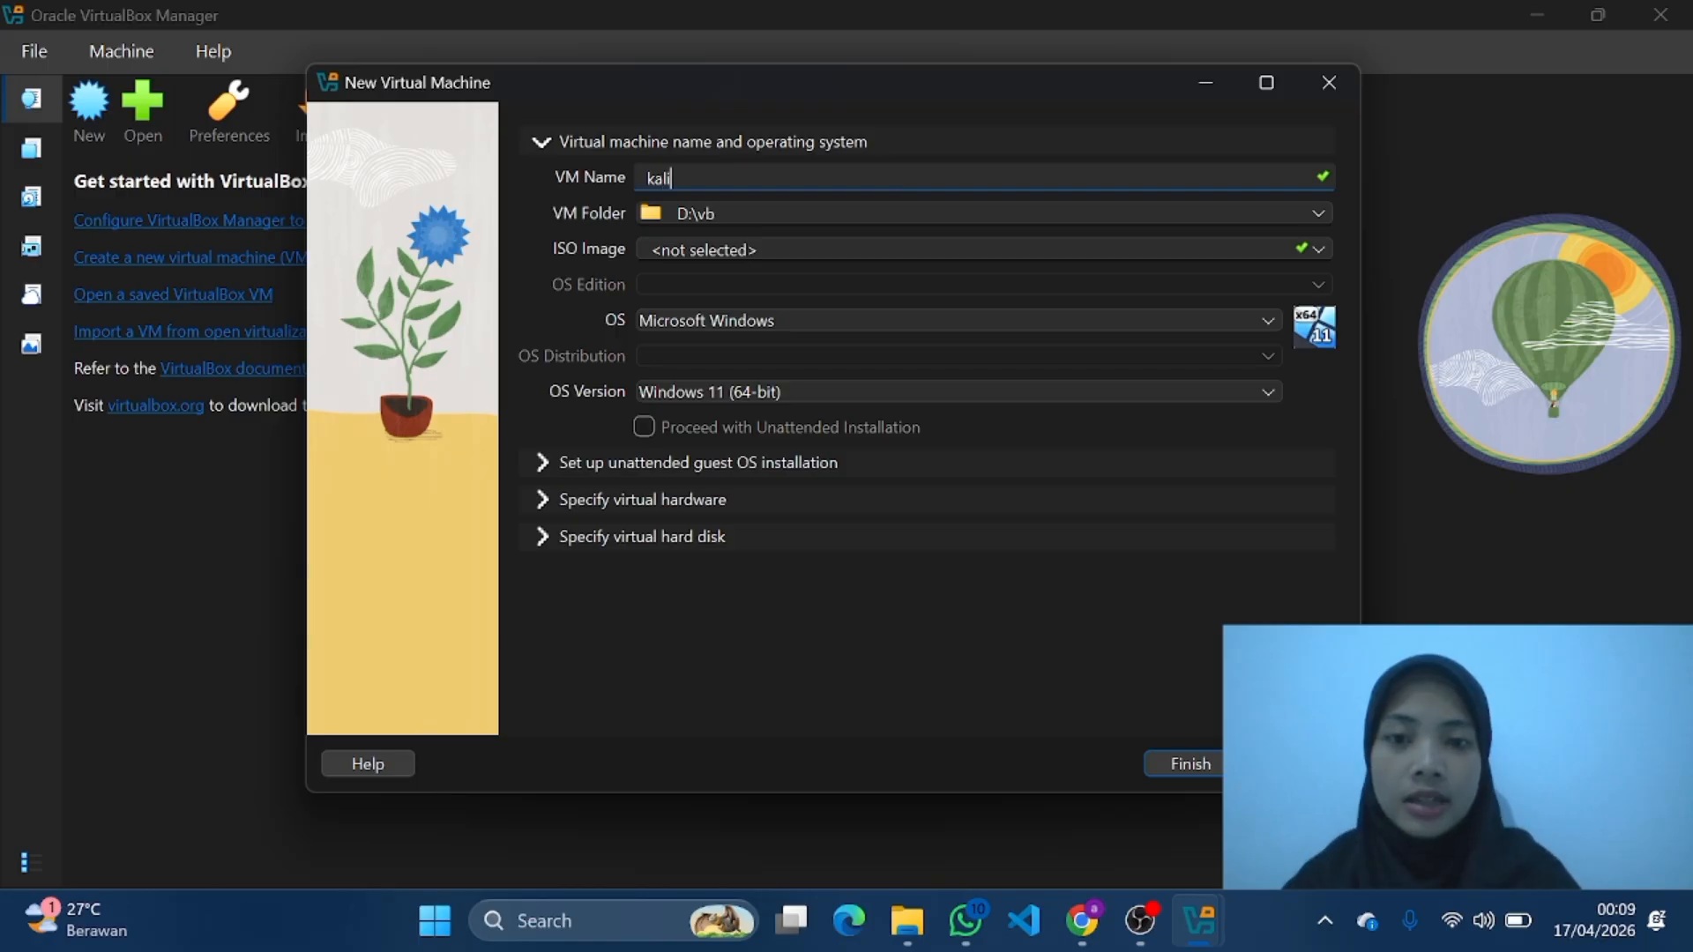
type(" linux")
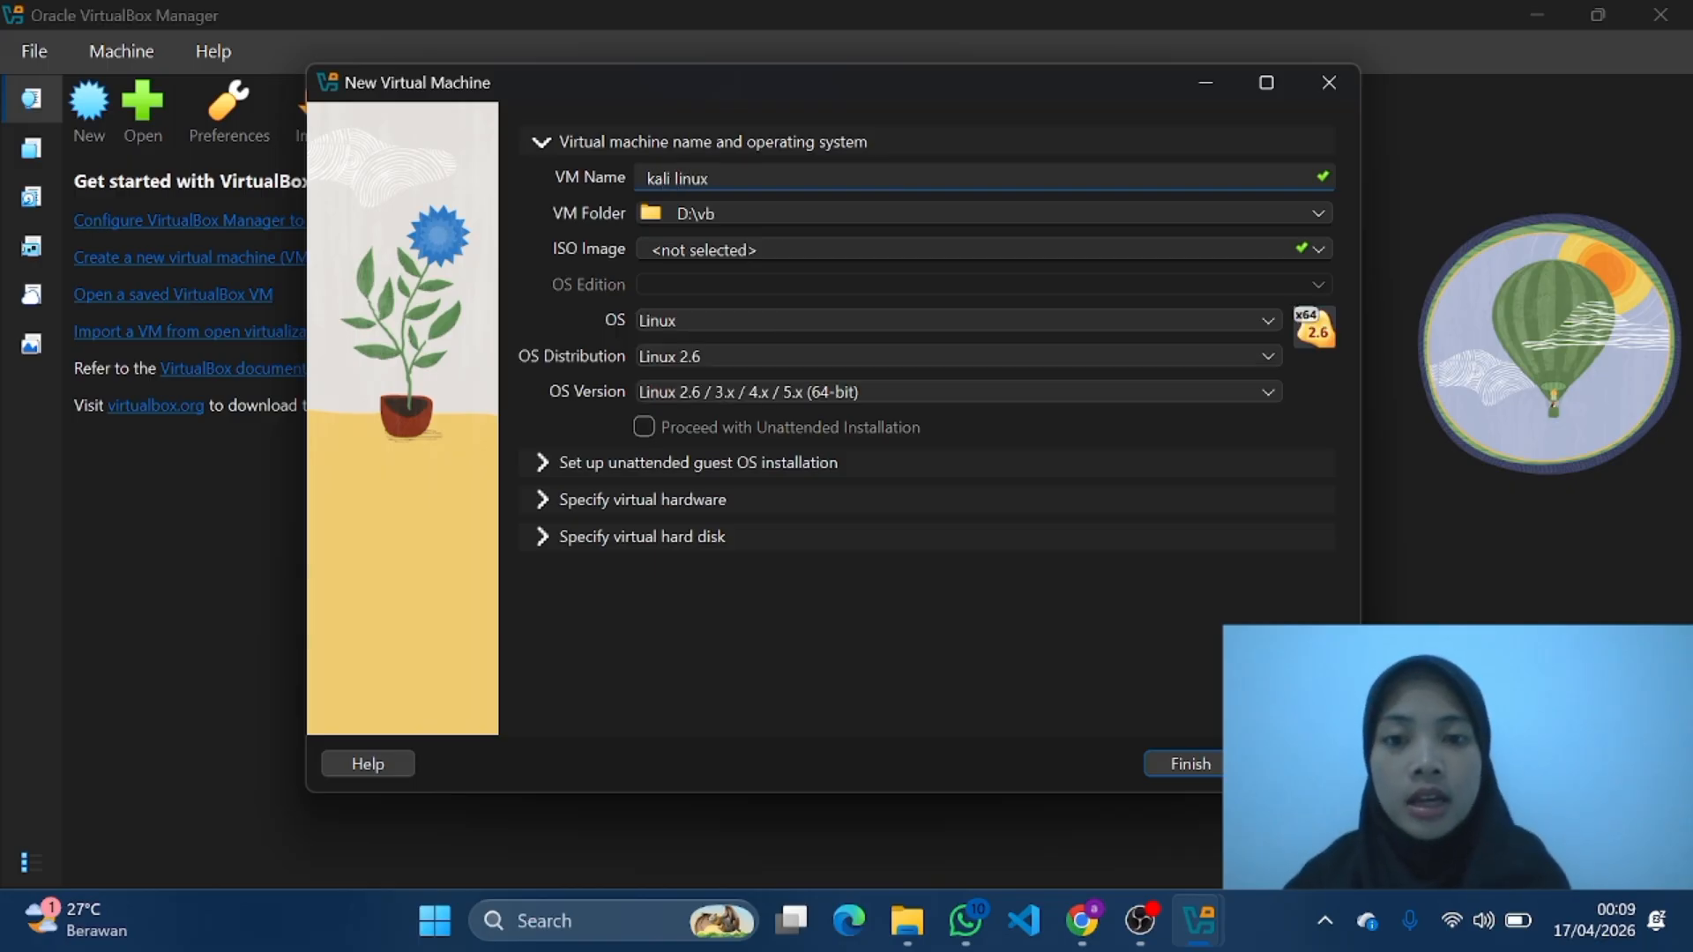
left_click(1320, 248)
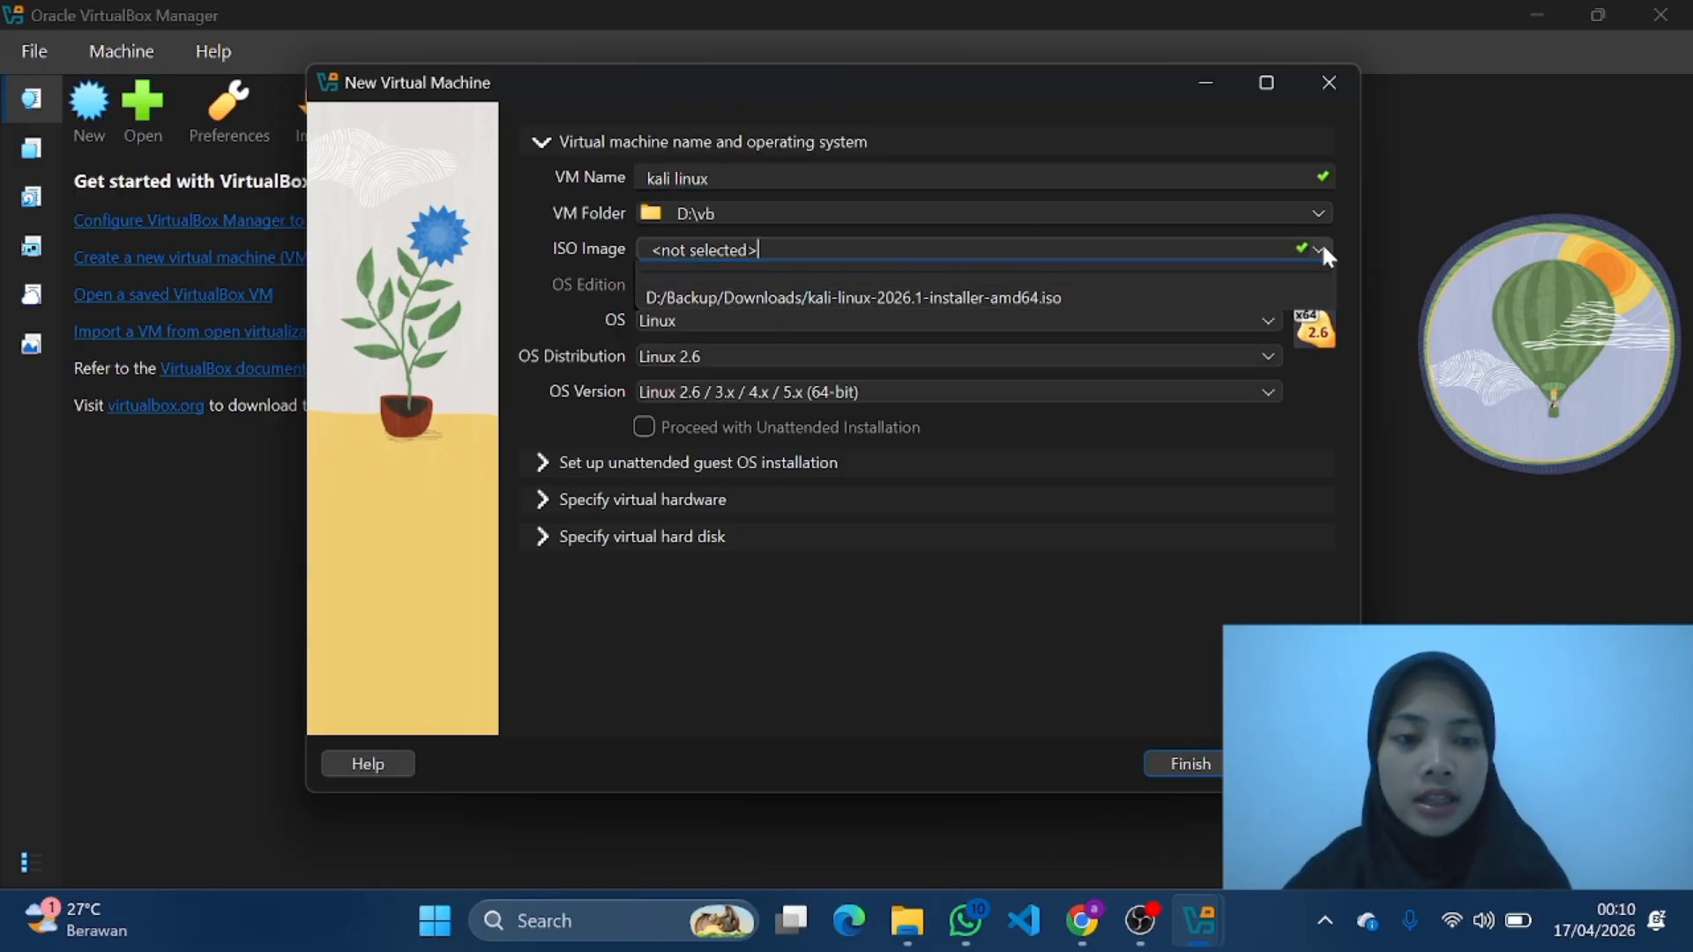
left_click(955, 295)
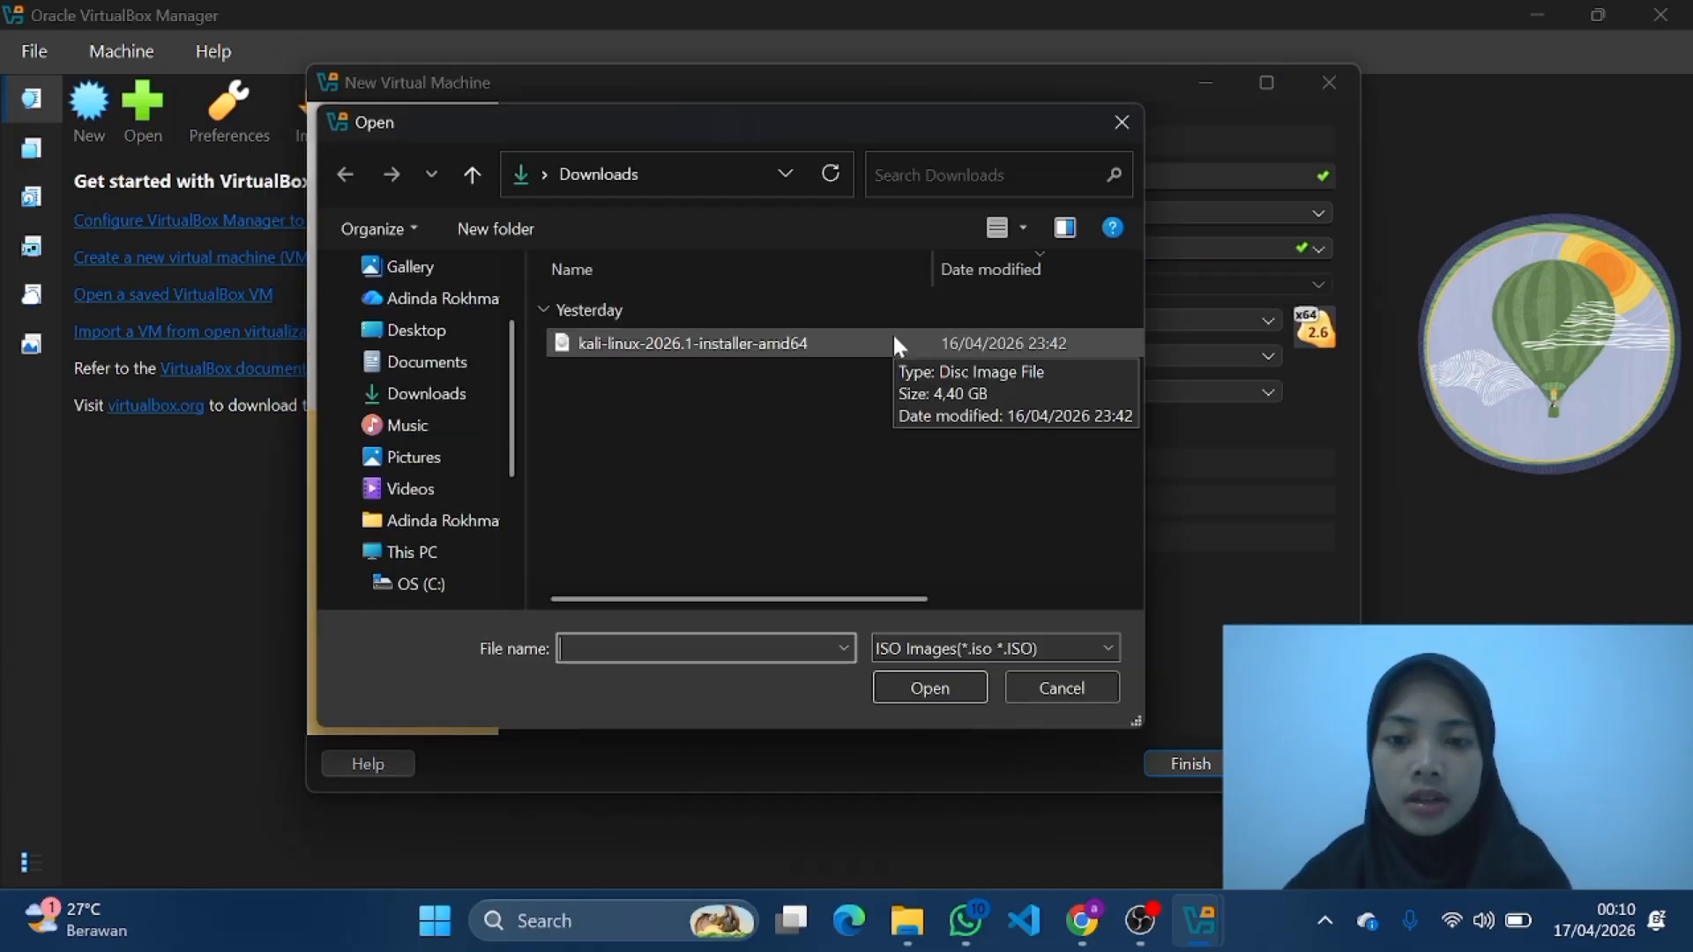
left_click(892, 342)
left_click(930, 687)
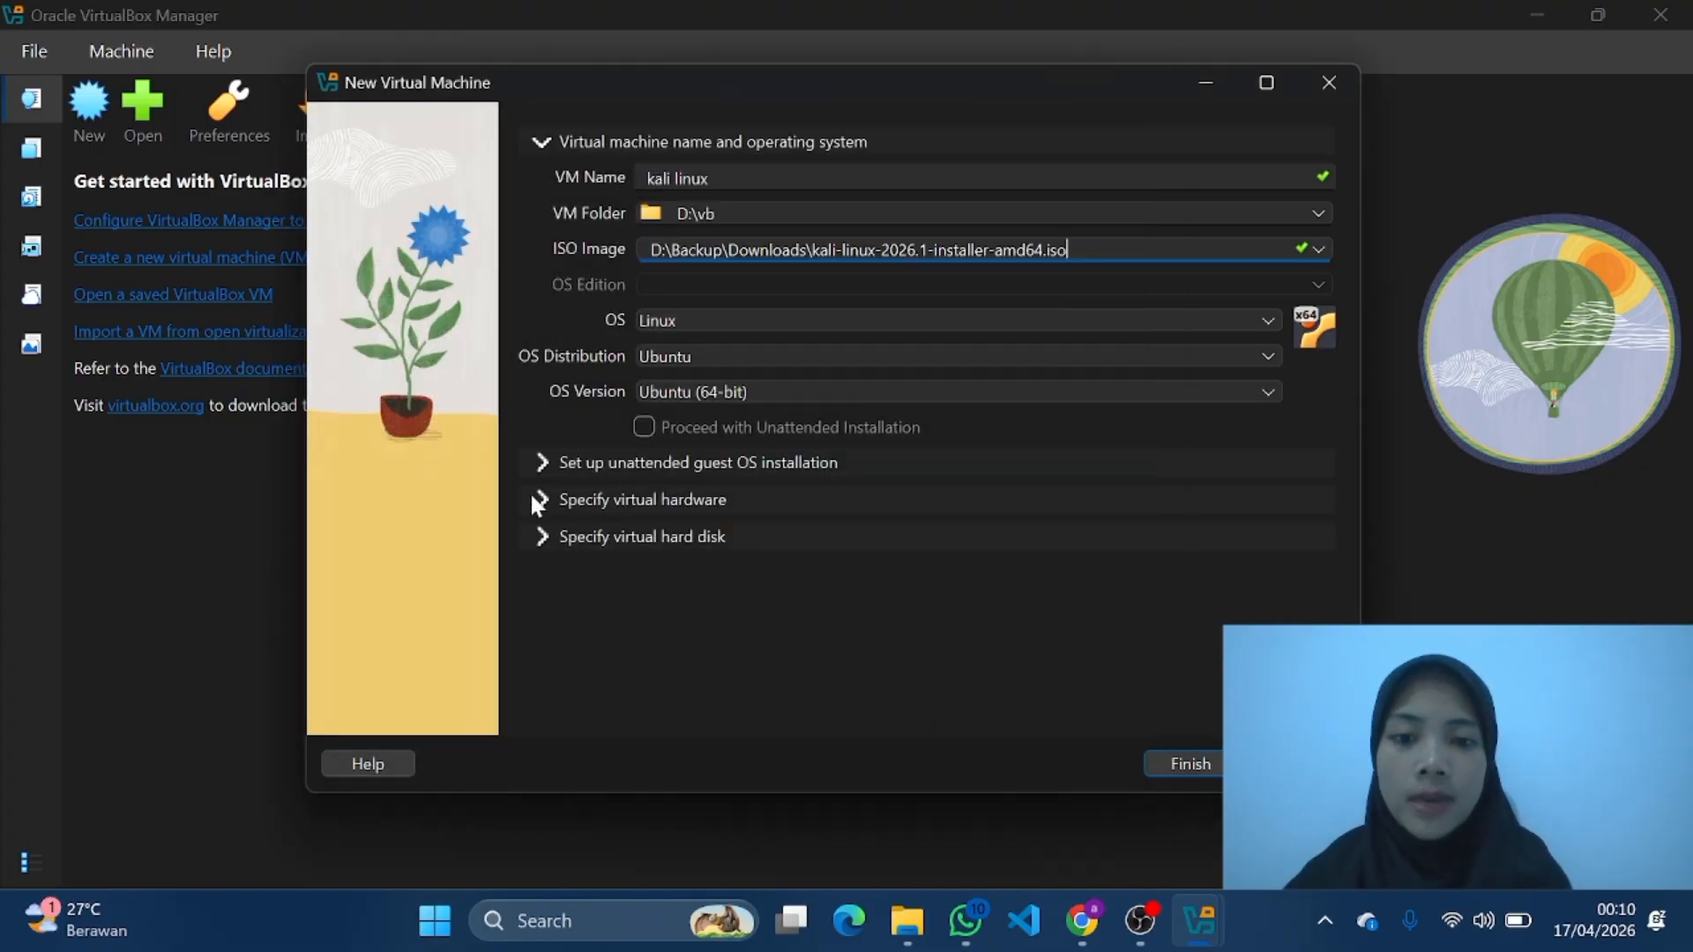
Step: Set the new machine's virtual hardware to 5070 MB of base memory and 8 CPUs
left_click(532, 495)
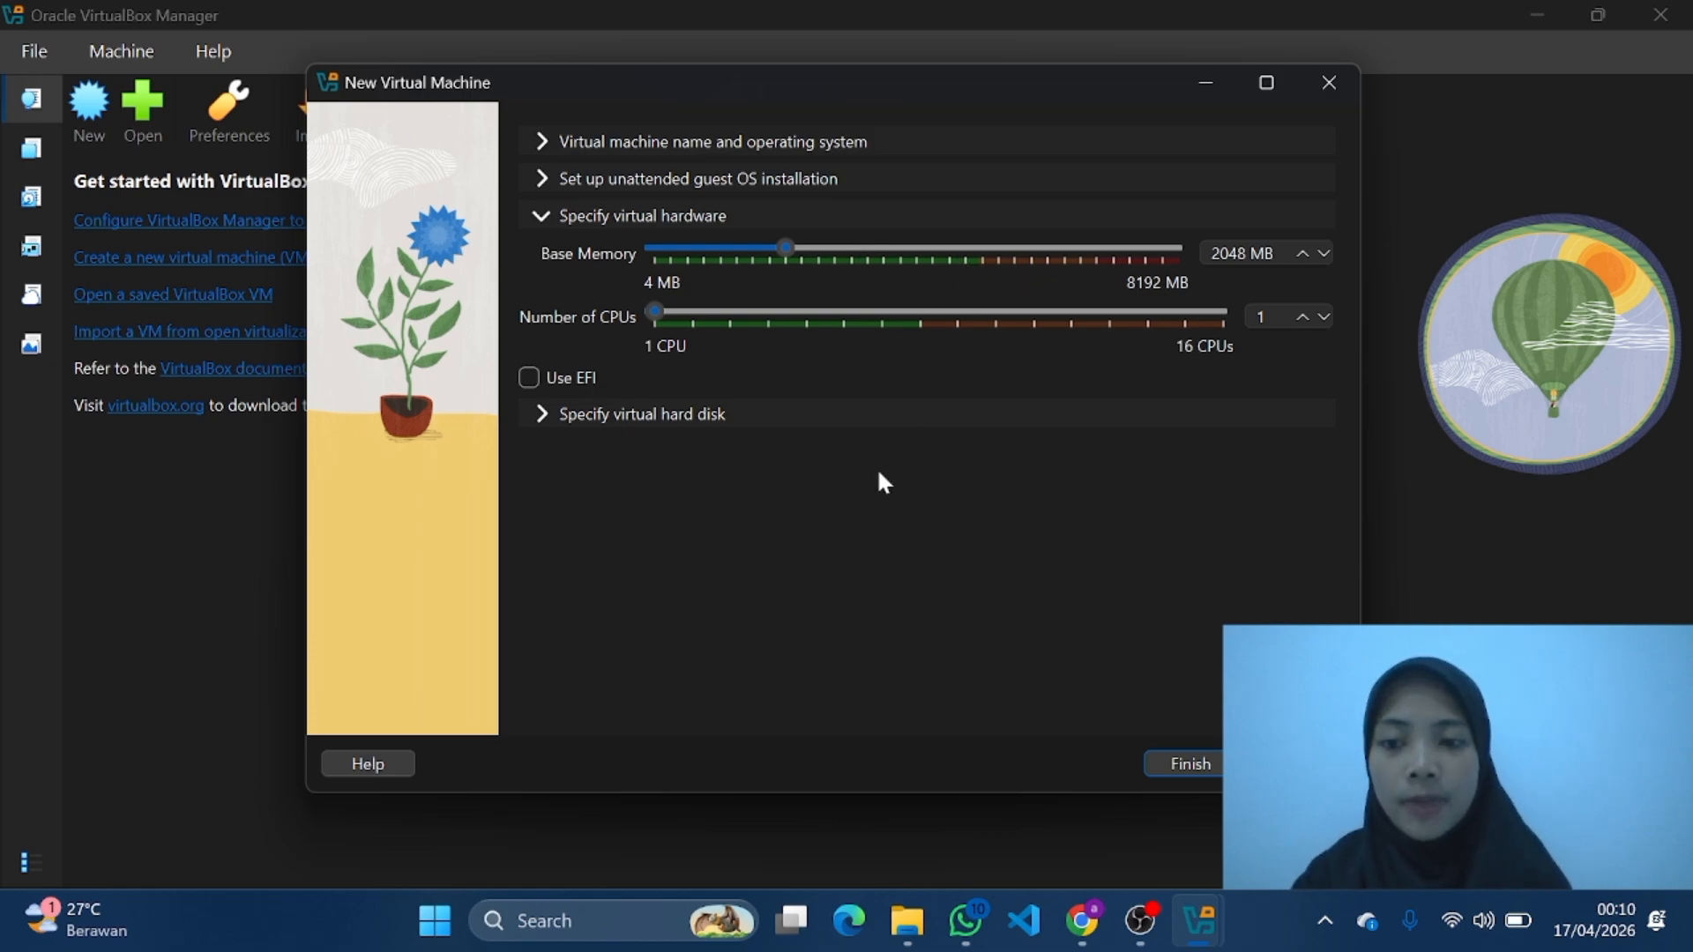
left_click(980, 252)
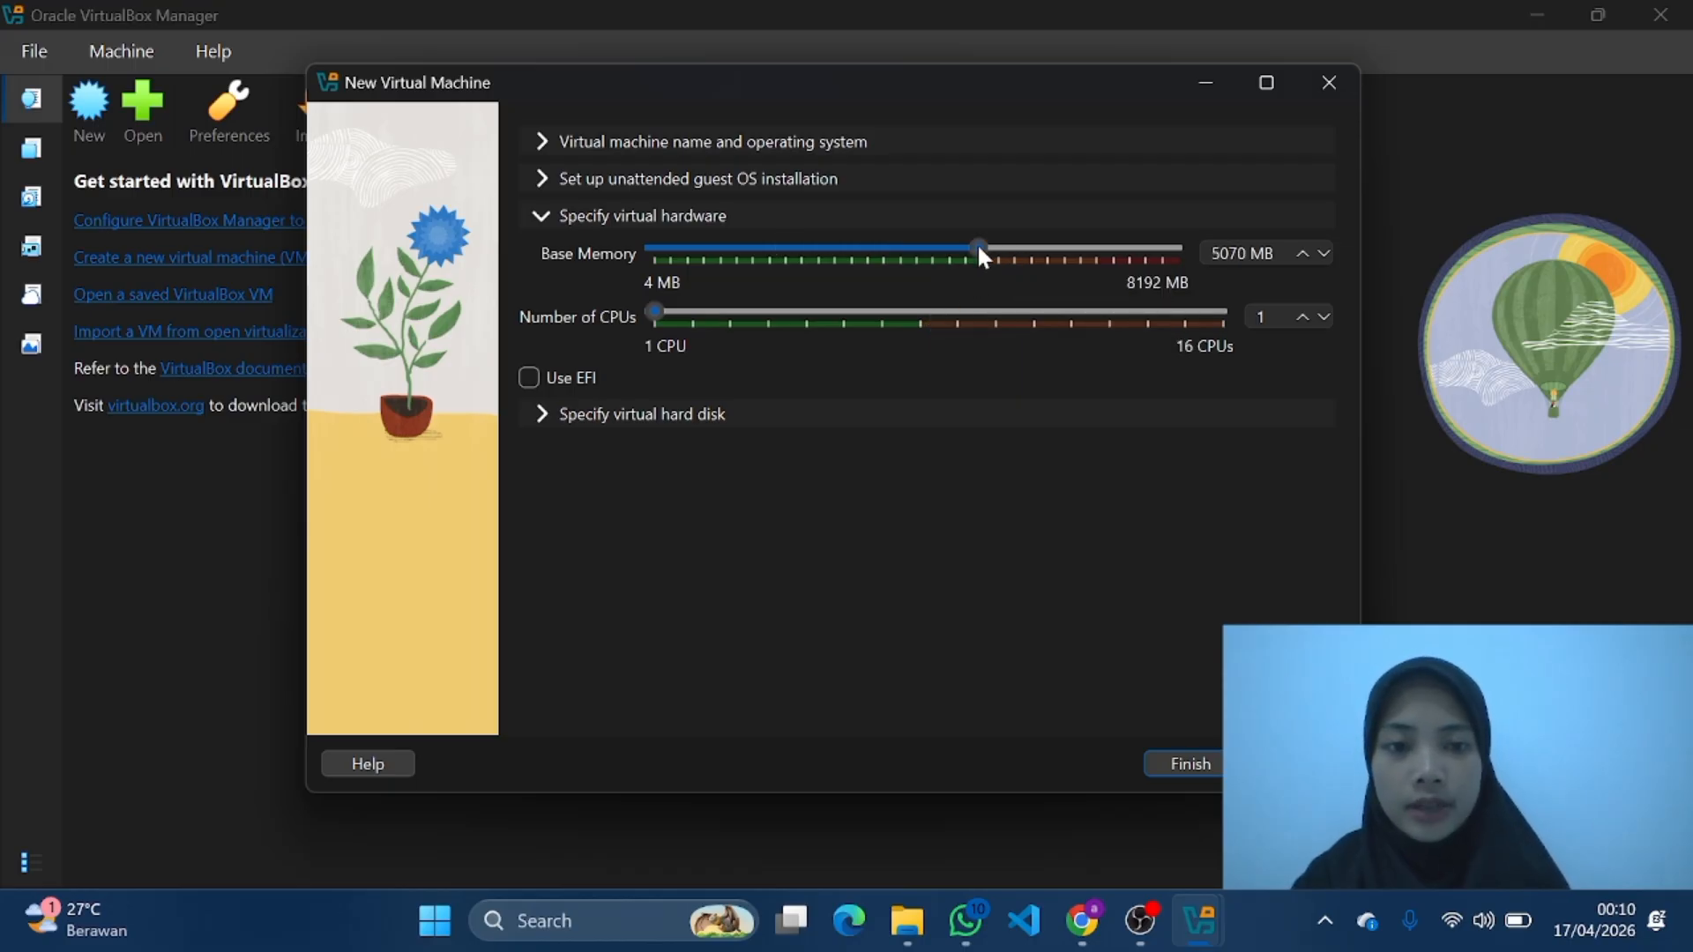
left_click(920, 314)
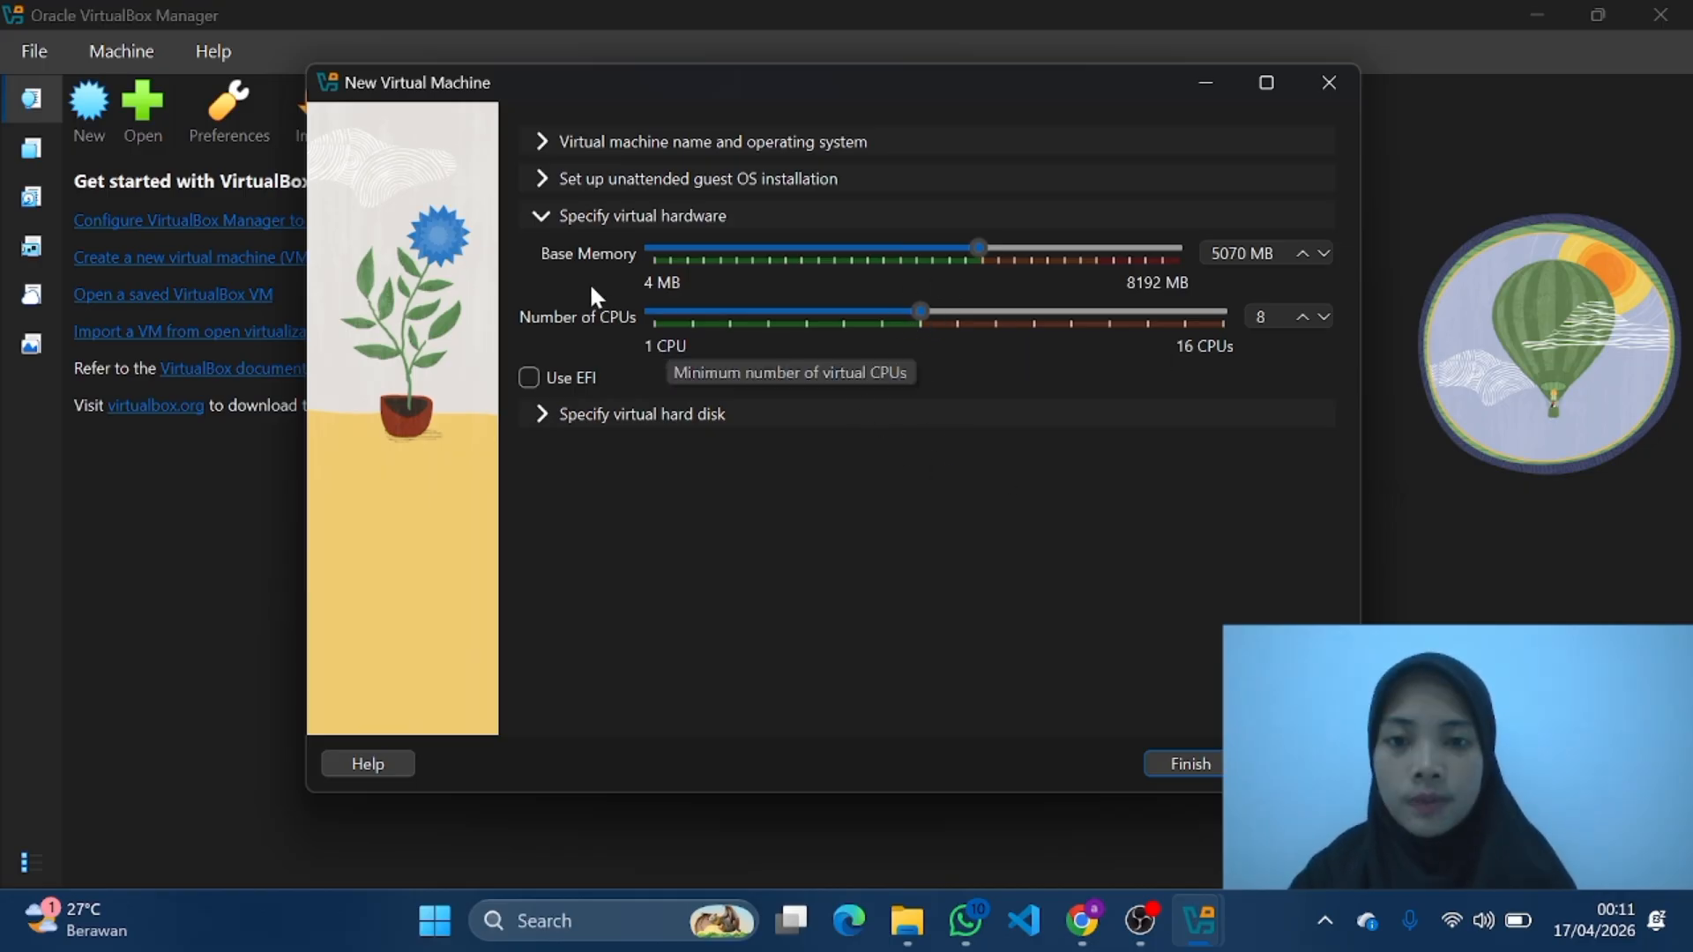
Step: Set the new virtual hard disk's size to 55 GB and finish creating the virtual machine
left_click(543, 415)
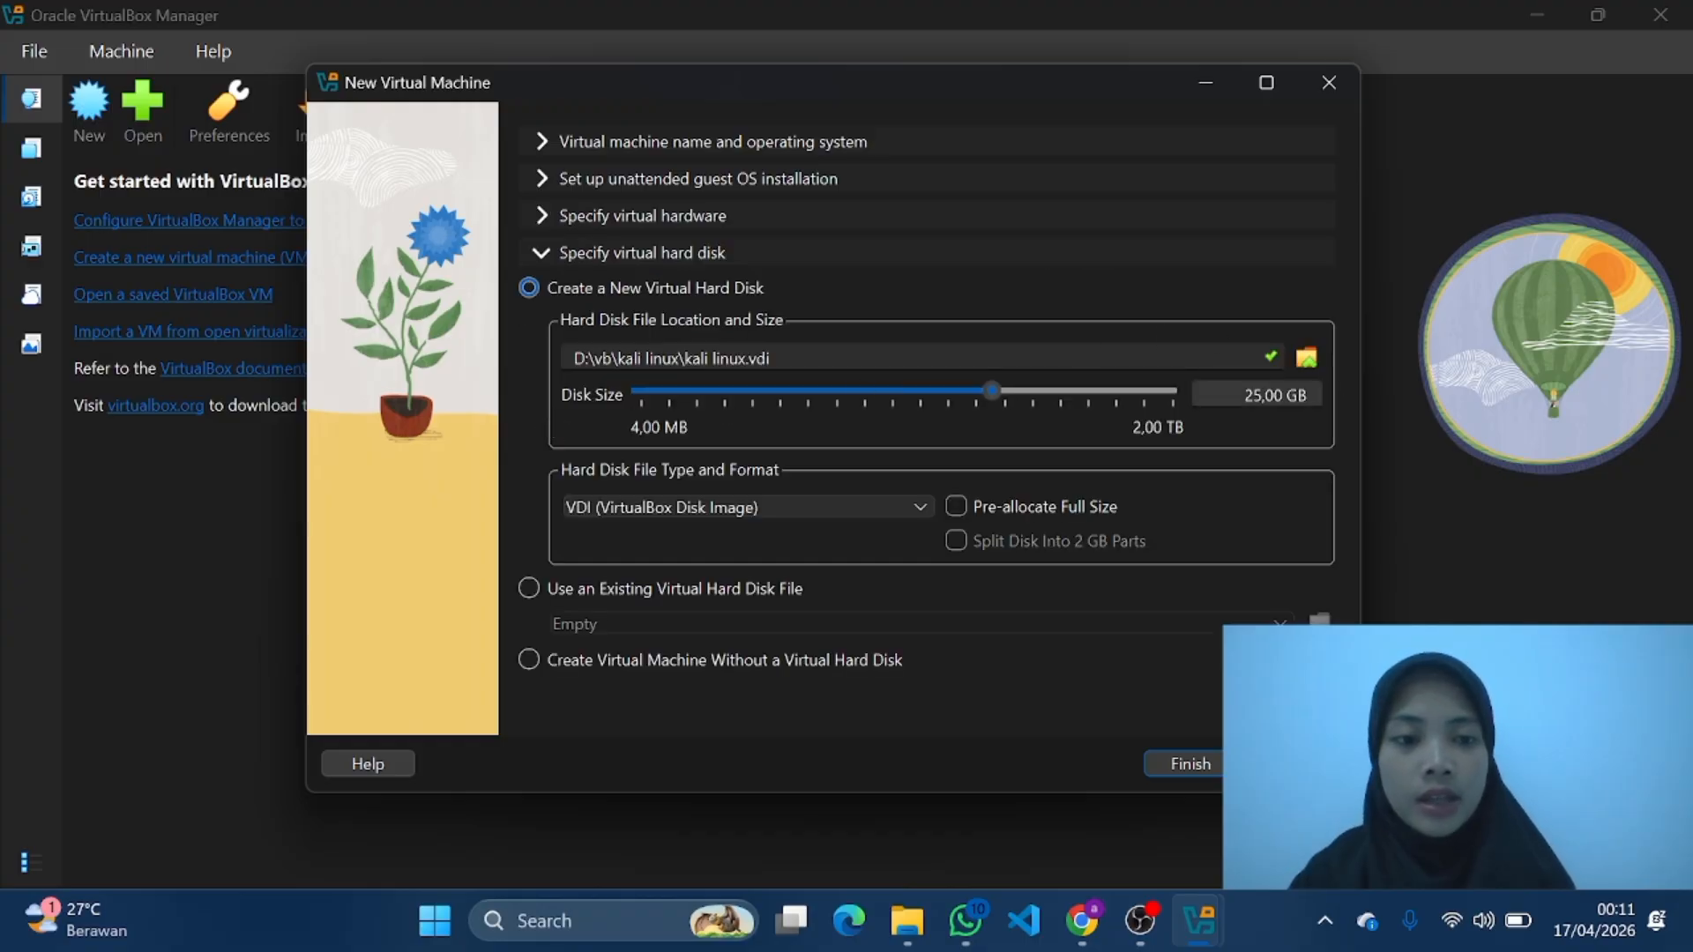
left_click(1283, 395)
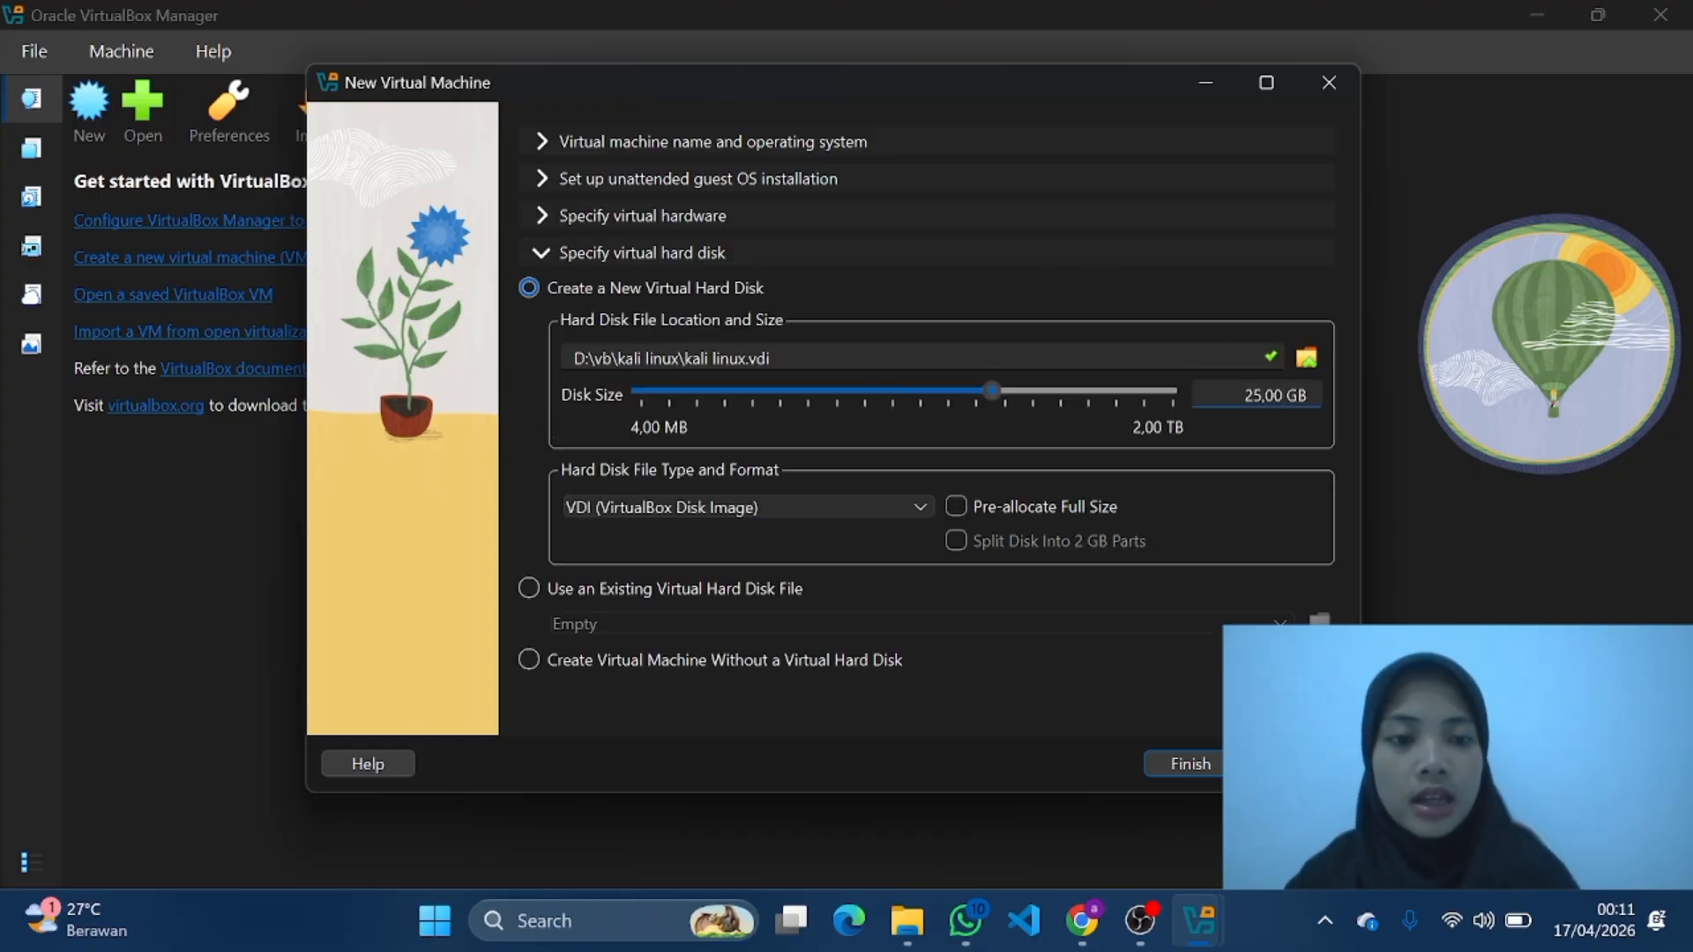
key("BackSpace")
key("BackSpace")
type("55")
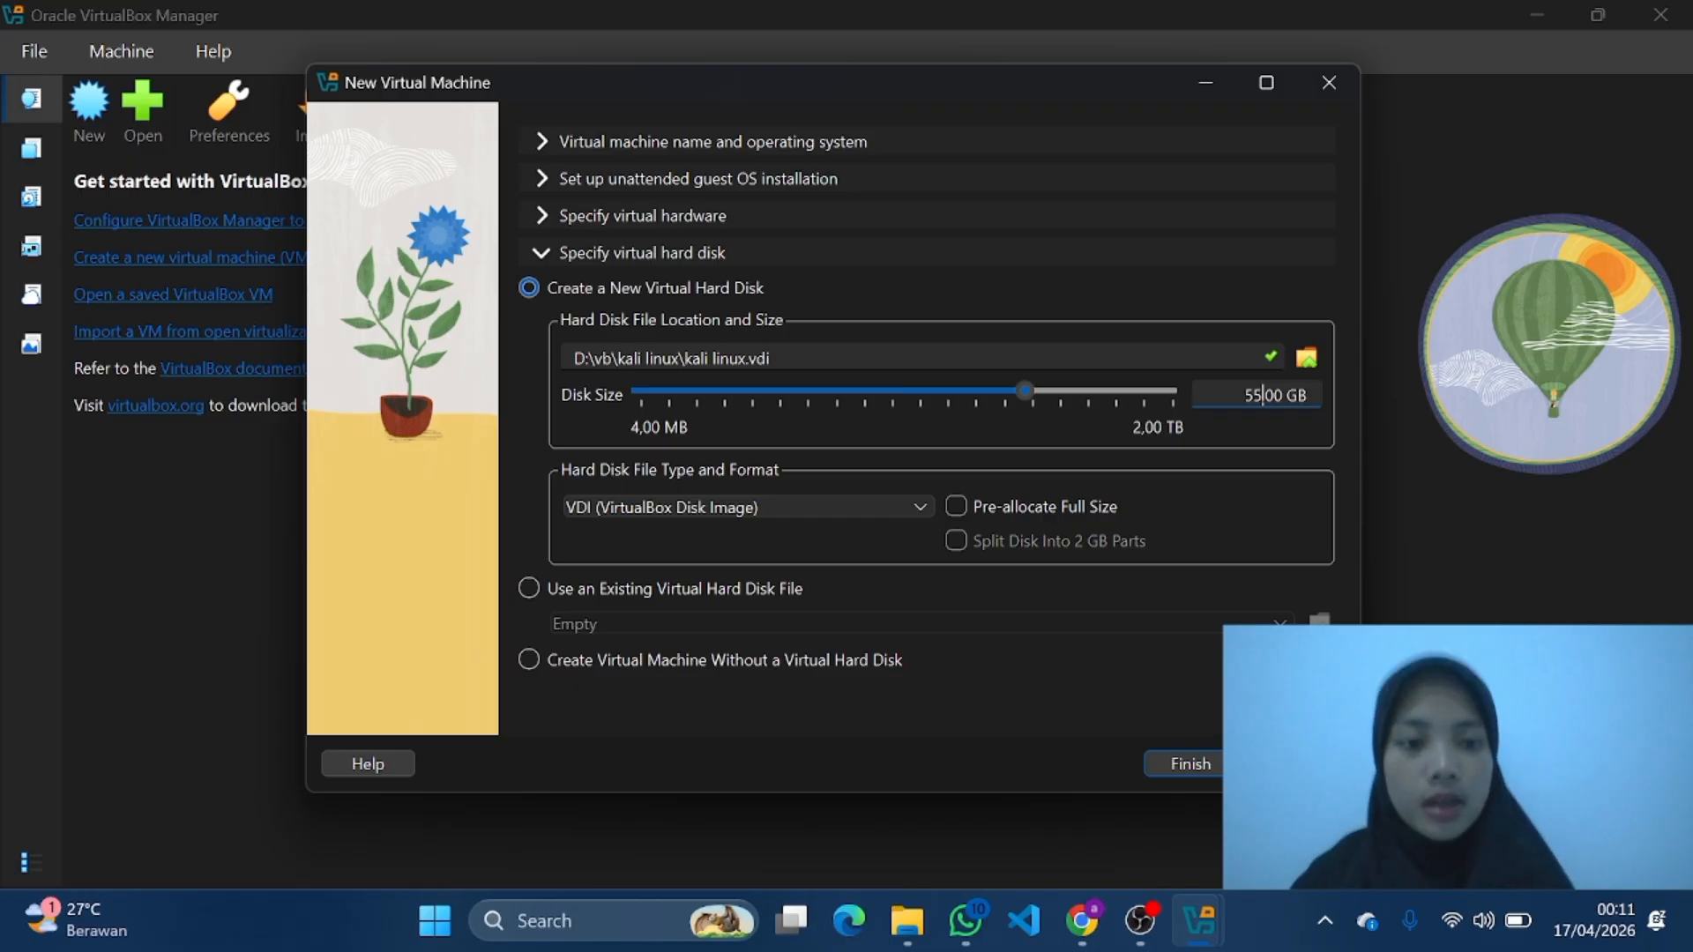
left_click(1193, 760)
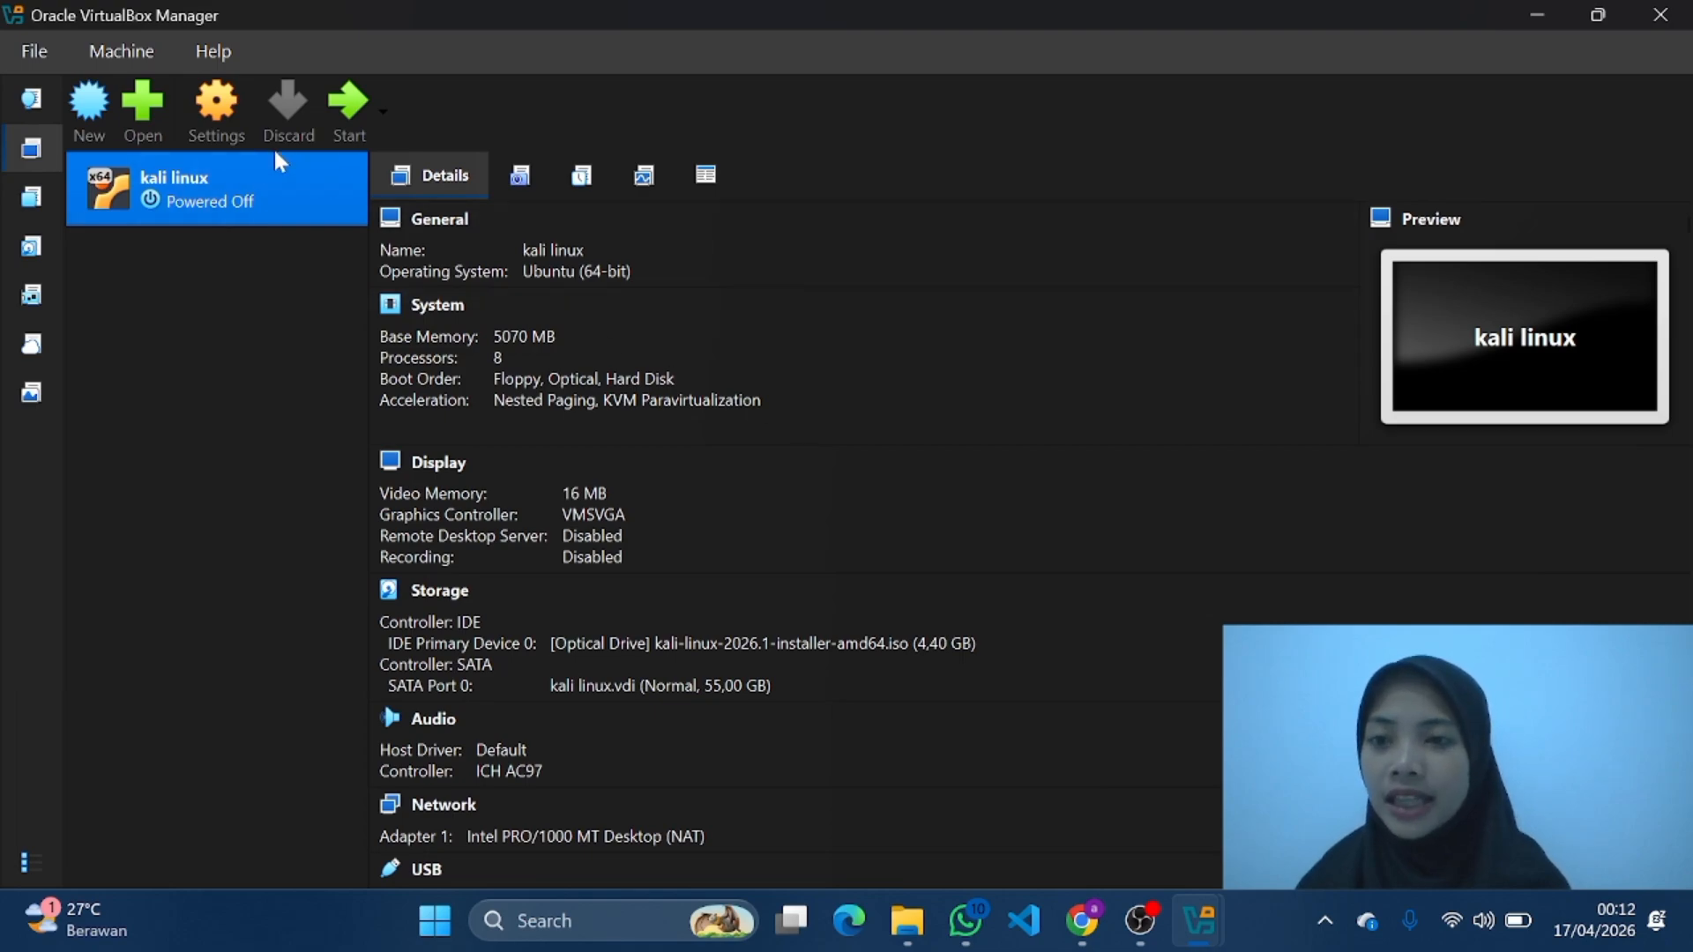
Step: Set the kali linux machine's video memory to 128 MB in its display settings and save the change
left_click(225, 119)
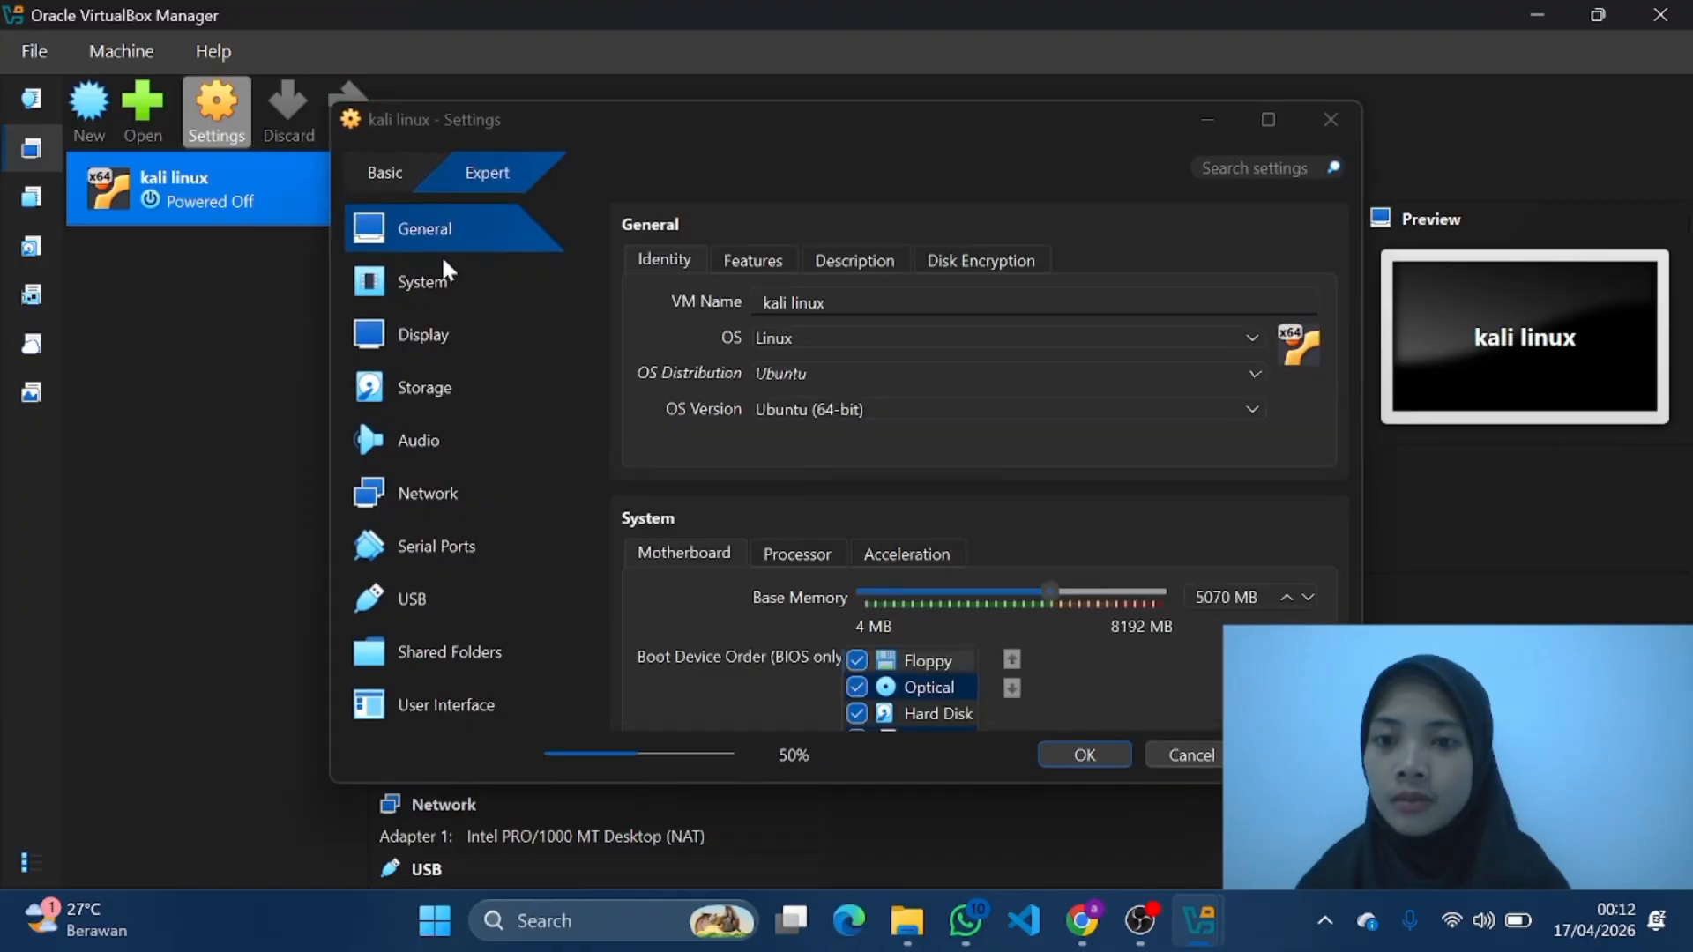
left_click(452, 344)
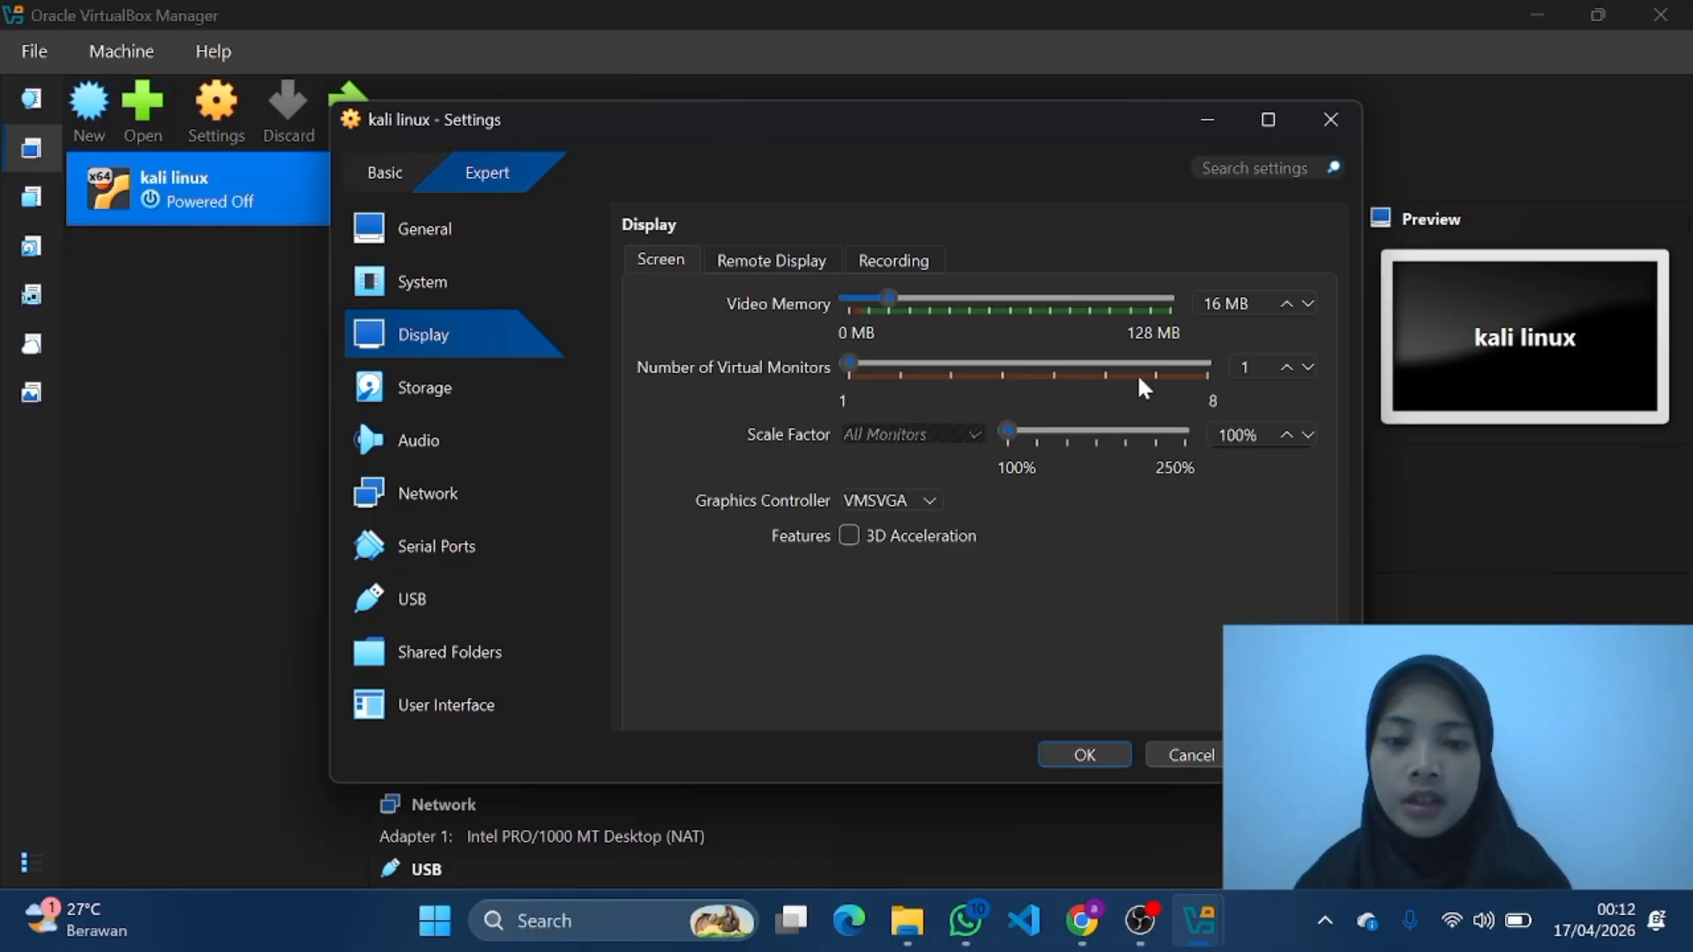
left_click(1176, 303)
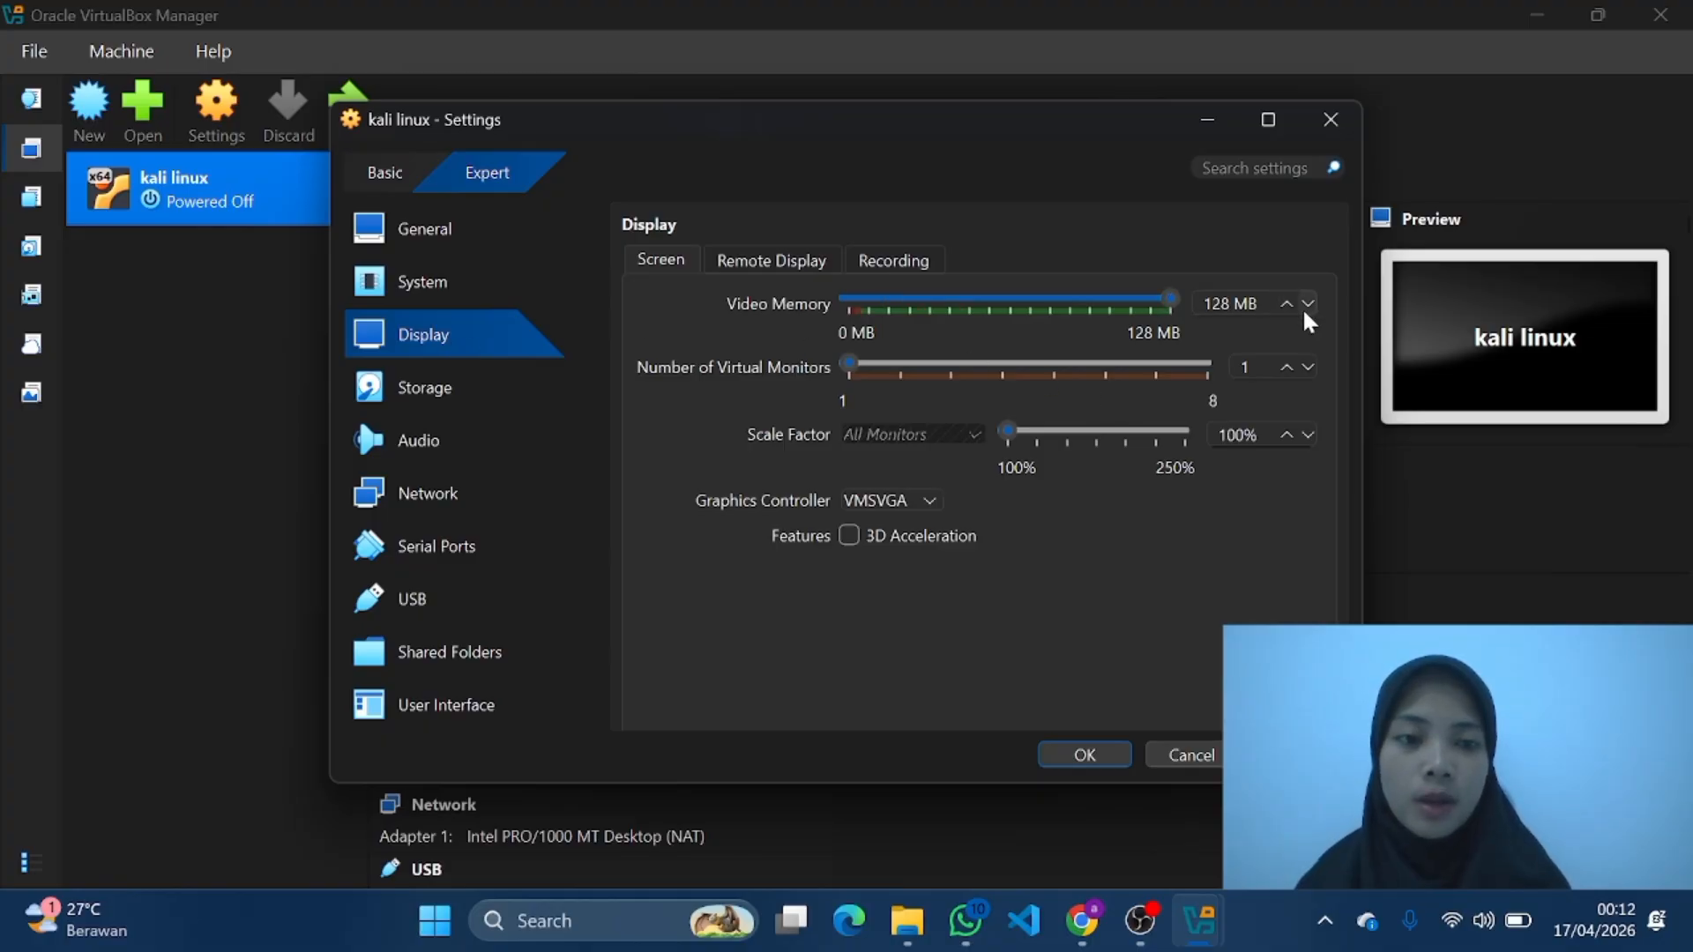
left_click(1079, 755)
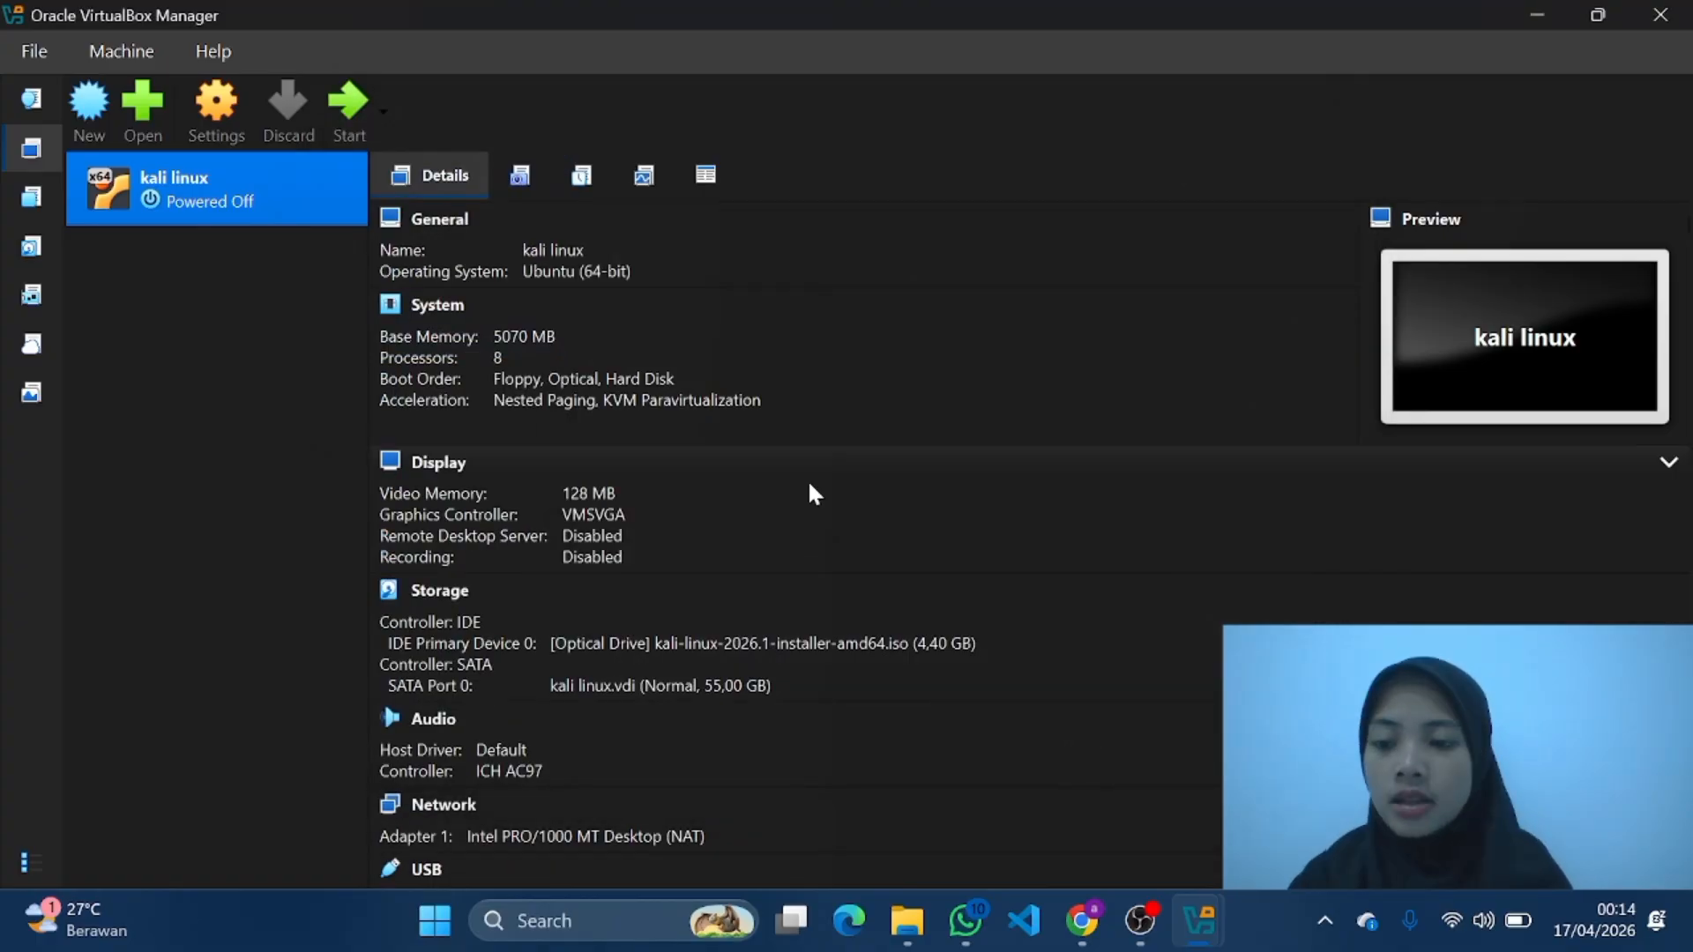
Step: Start the kali linux machine, maximize its window and launch the Graphical install from the Kali installer menu
left_click(353, 109)
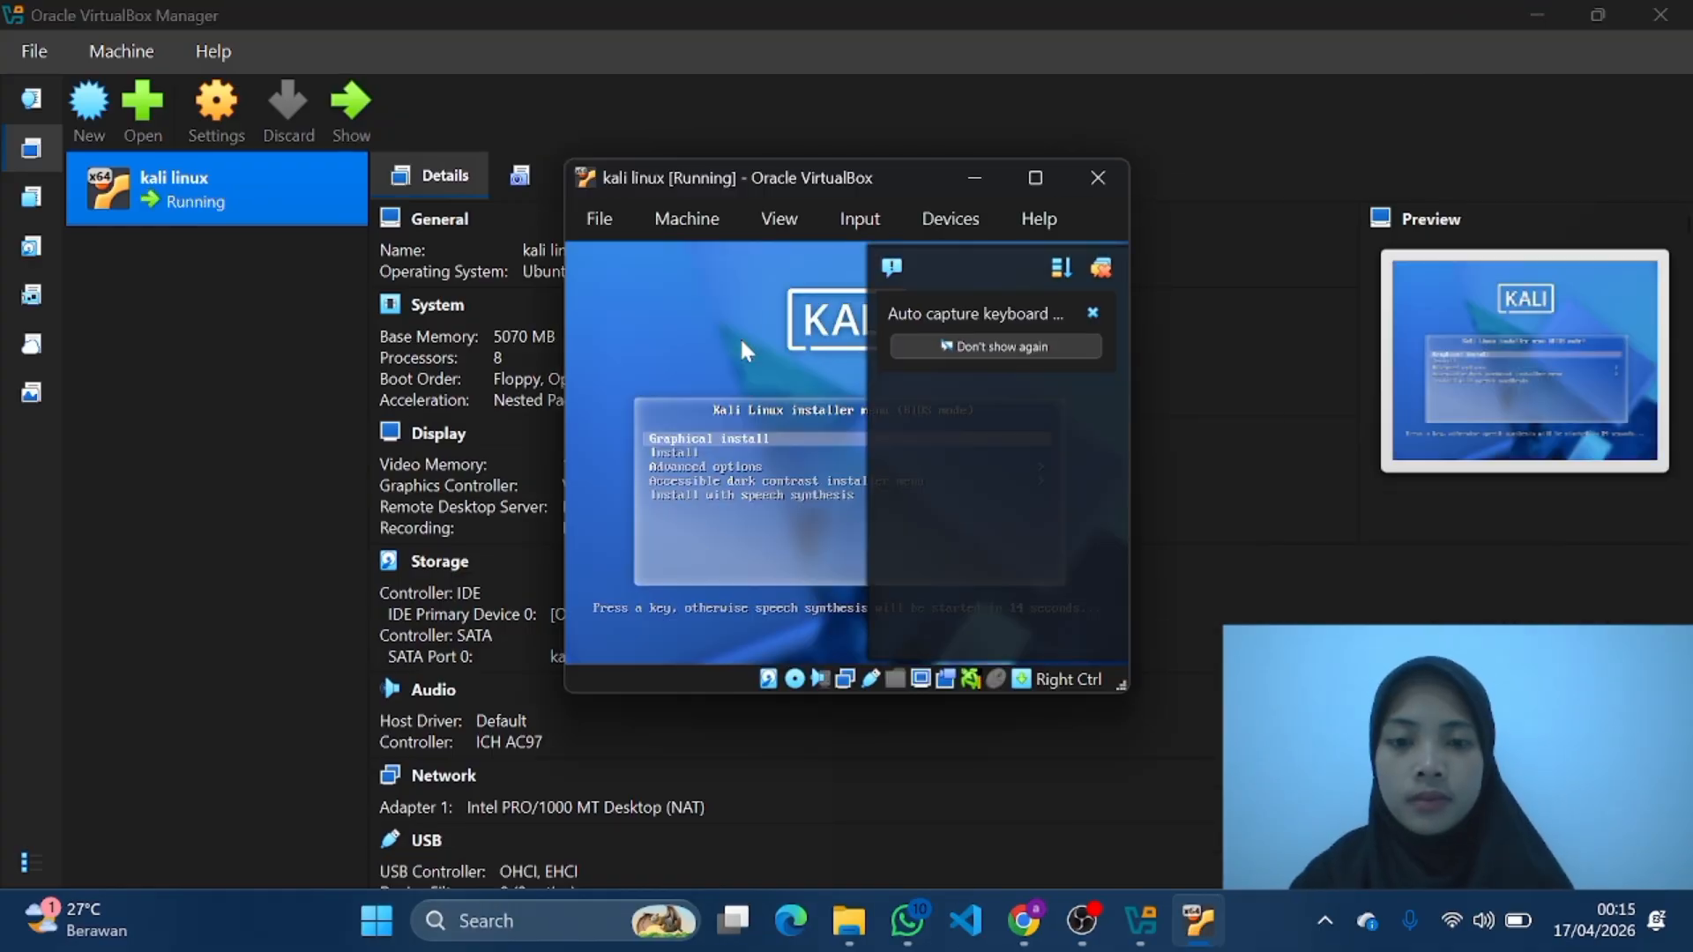
left_click(1035, 179)
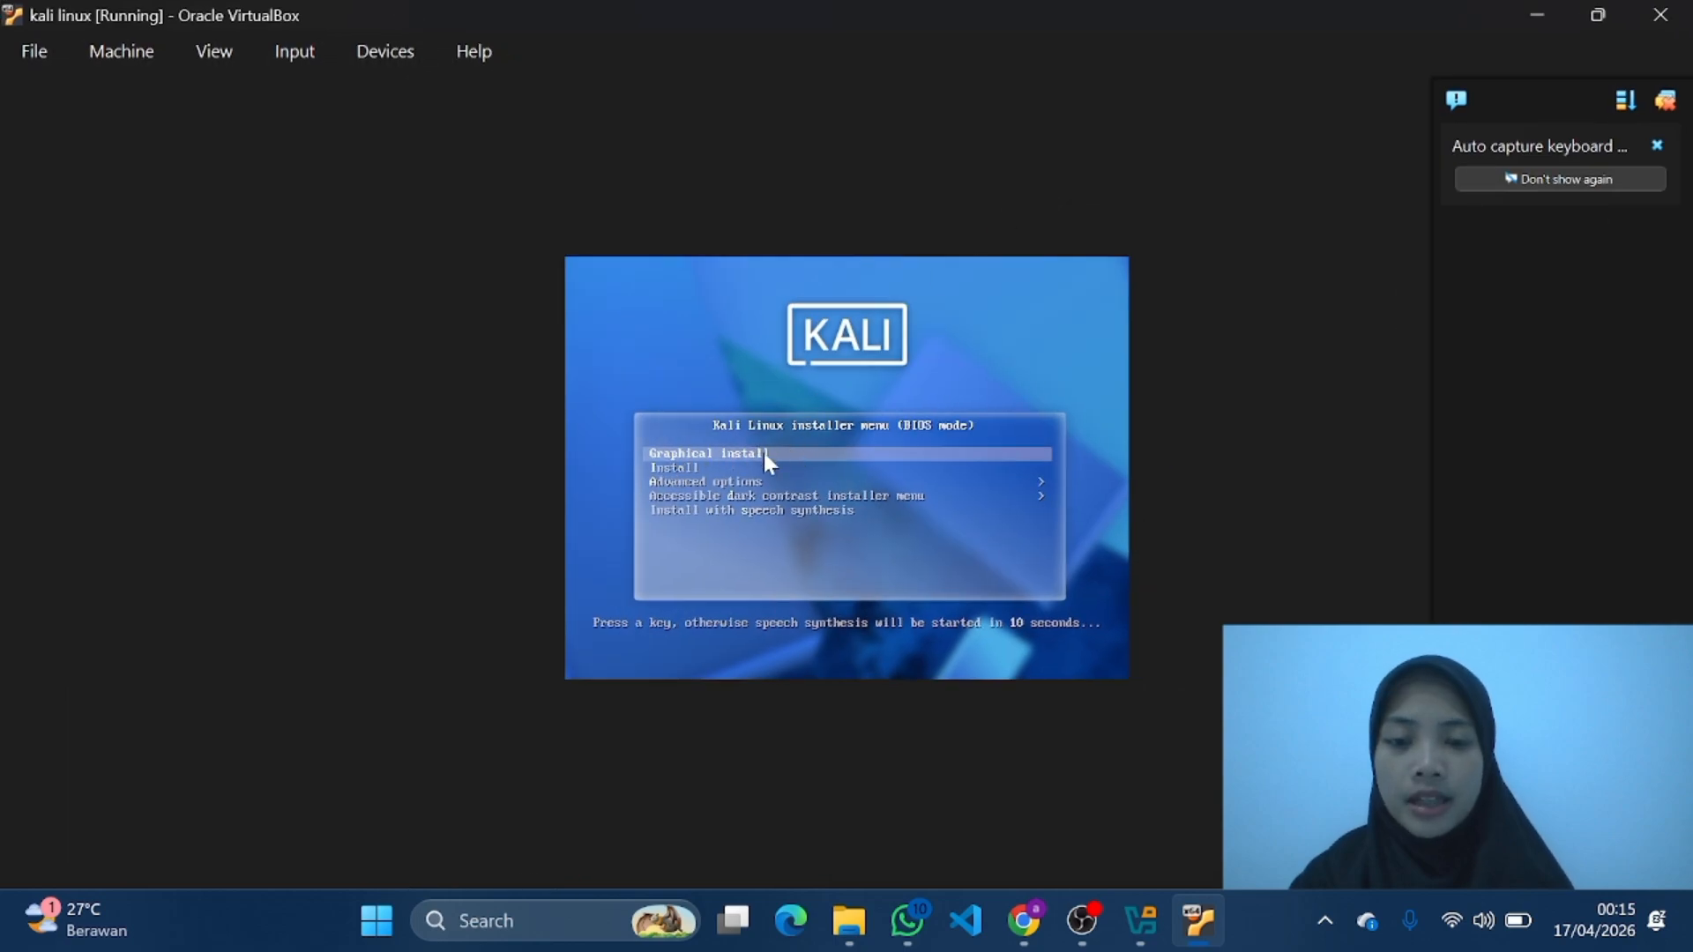
key("Return")
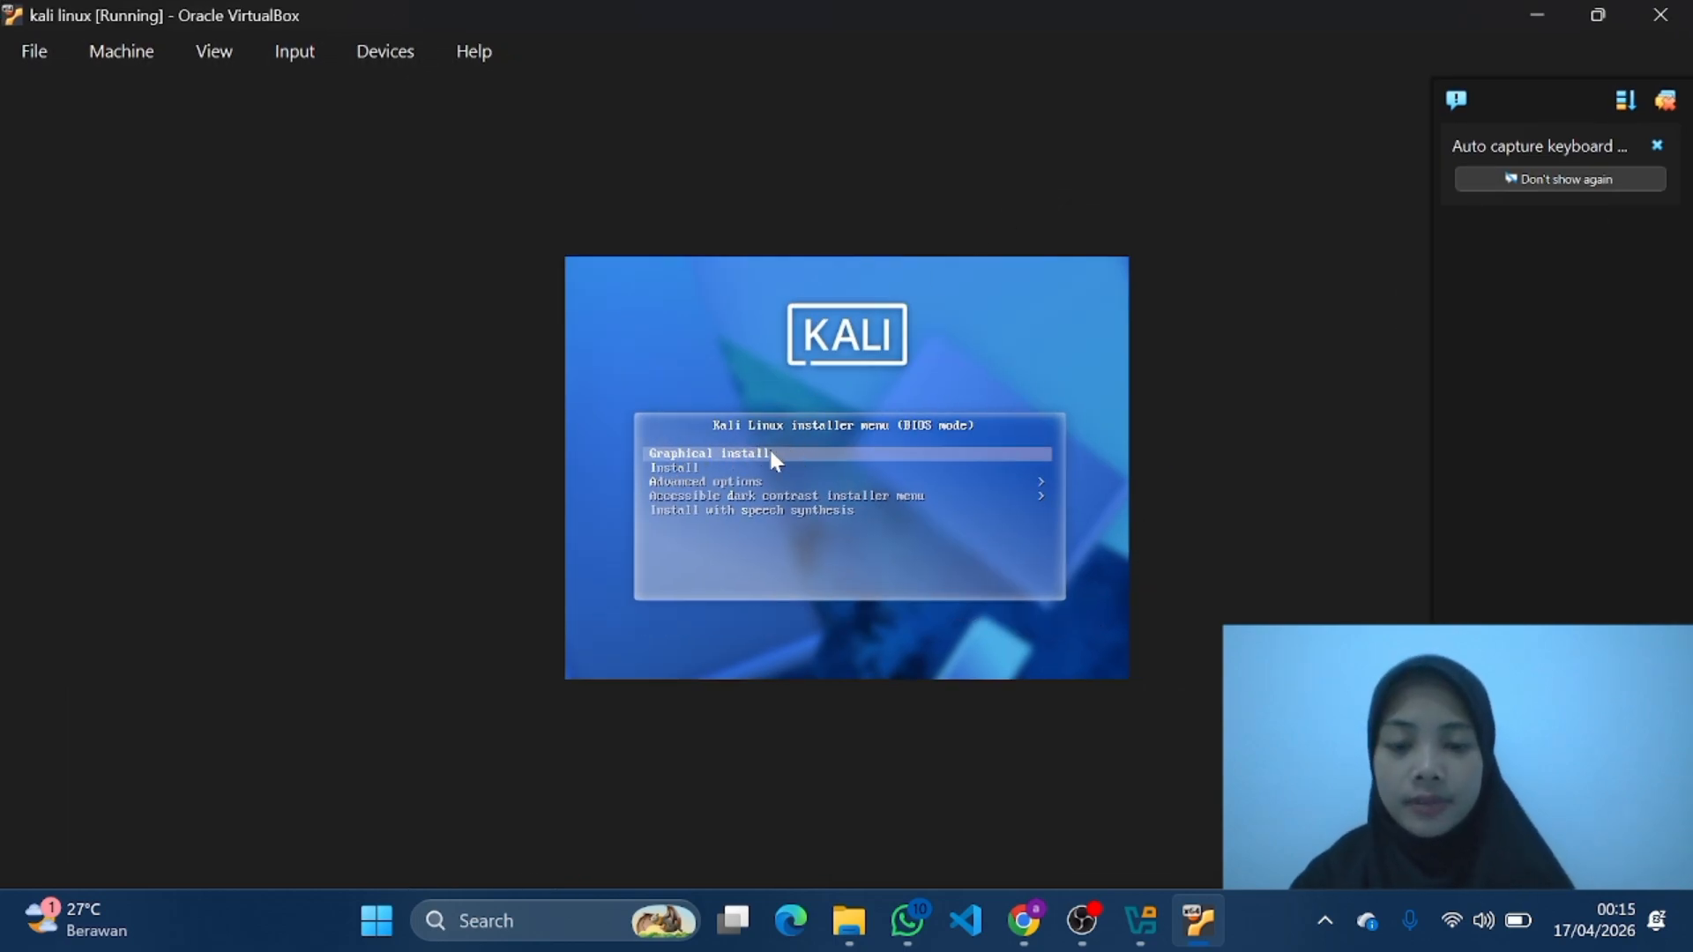
key("Return")
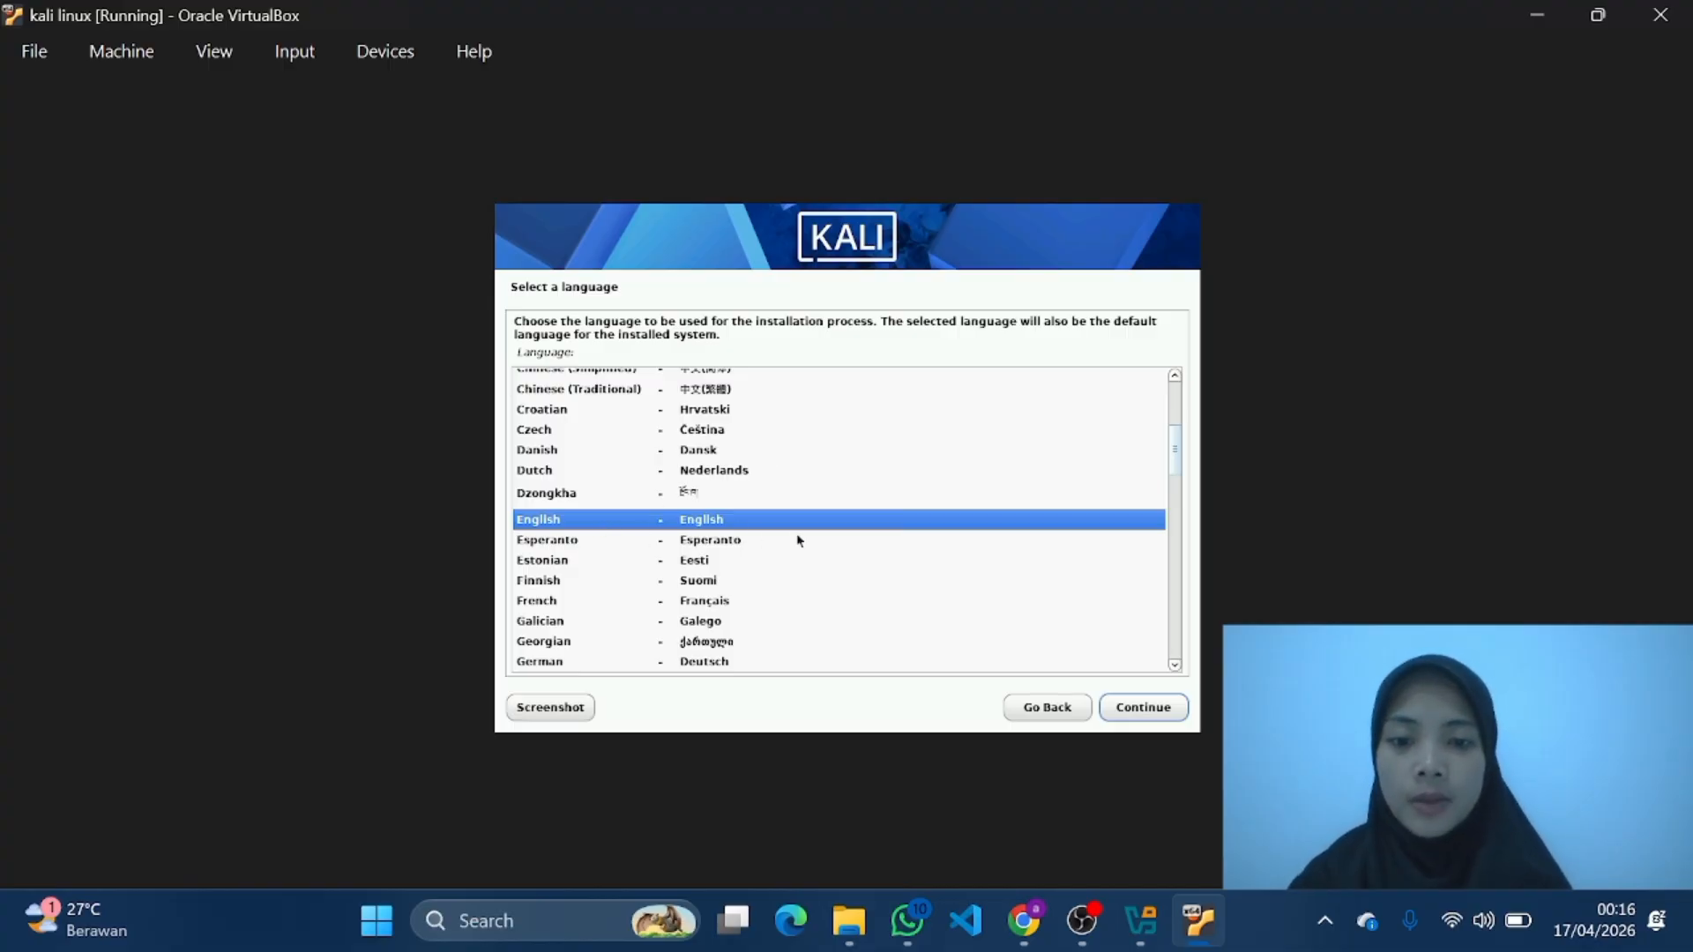
Step: Accept English as the language, United States as the location and American English as the keymap in the Kali installer
left_click(1136, 717)
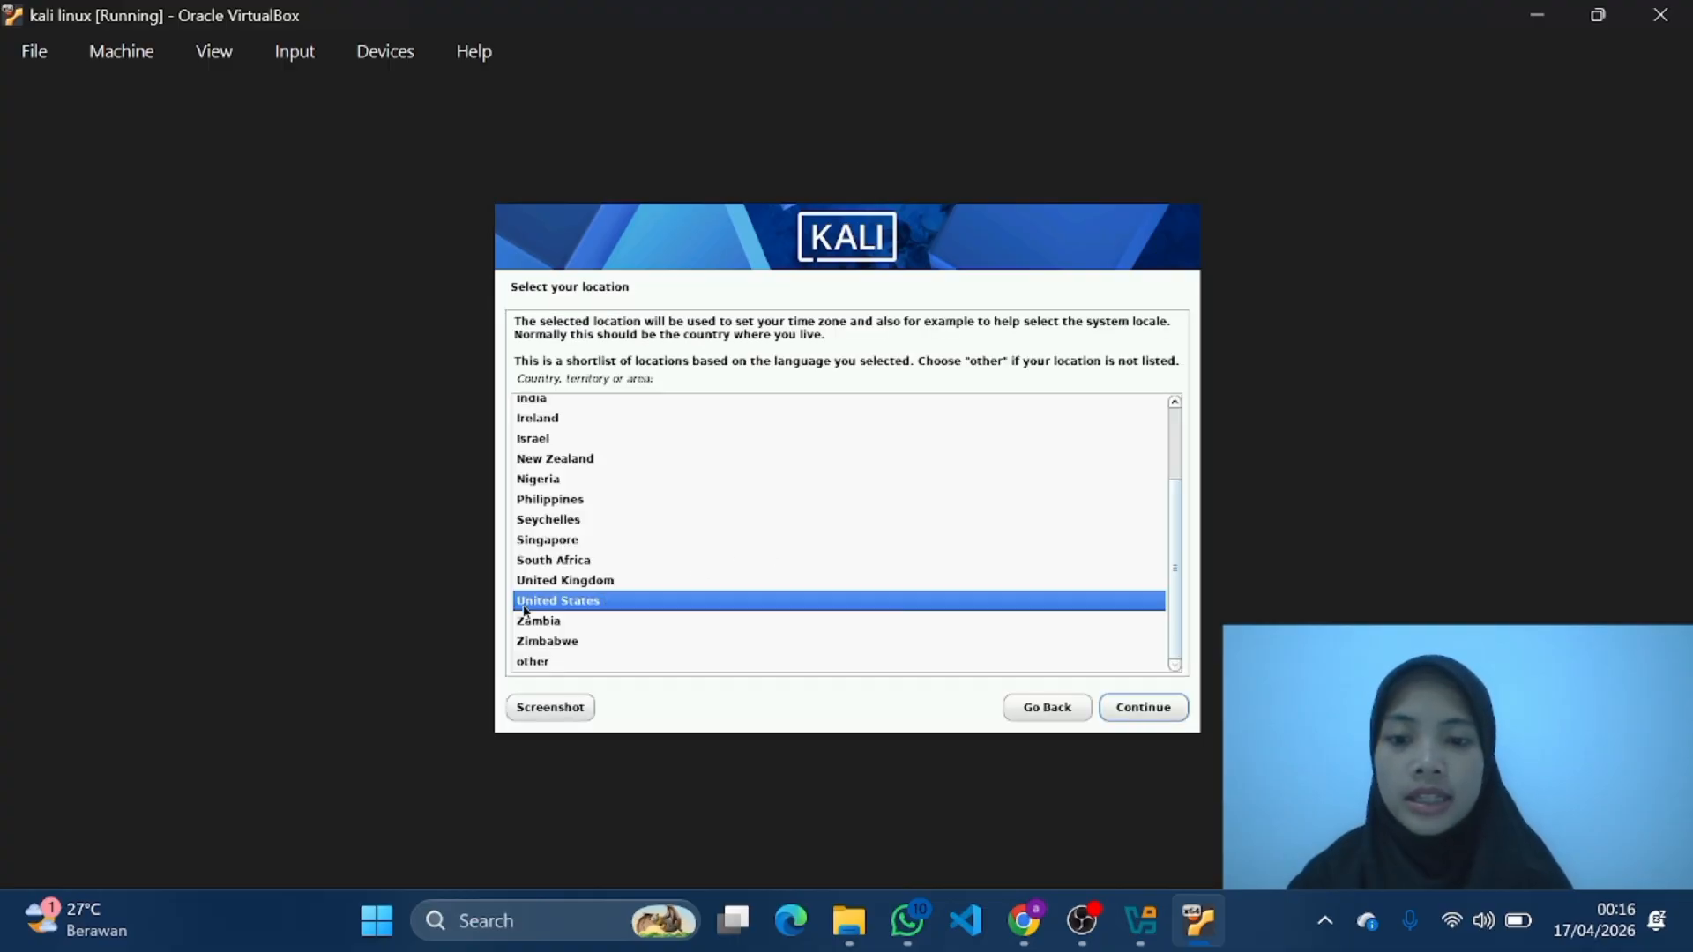
left_click(1150, 716)
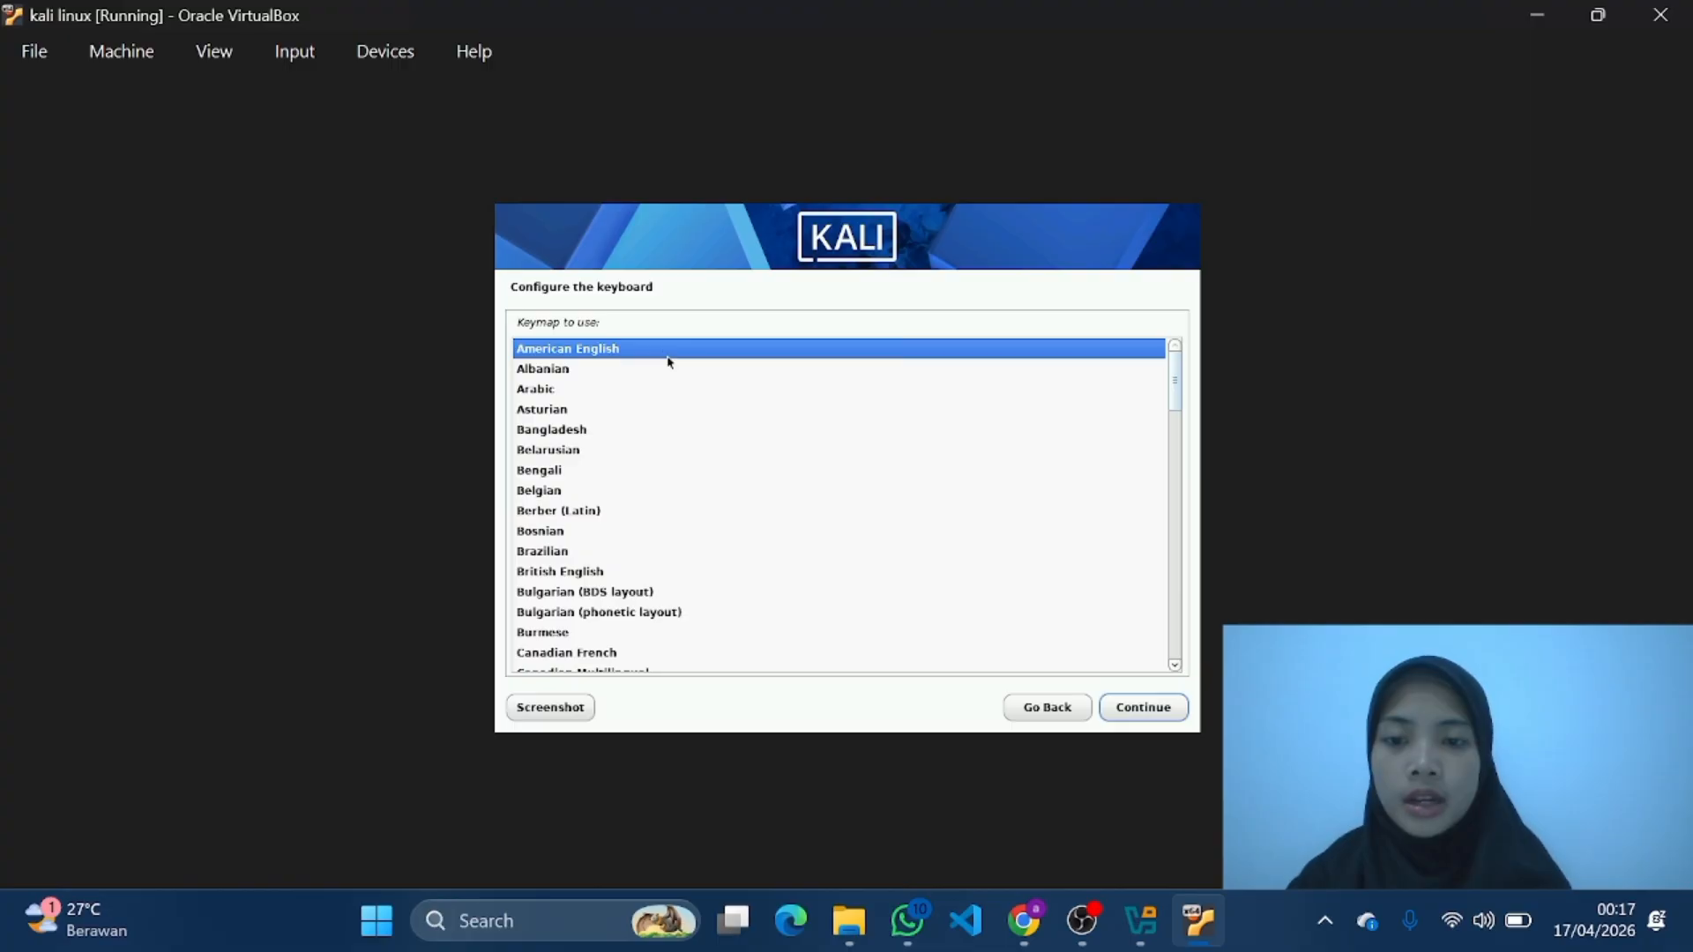
left_click(1145, 708)
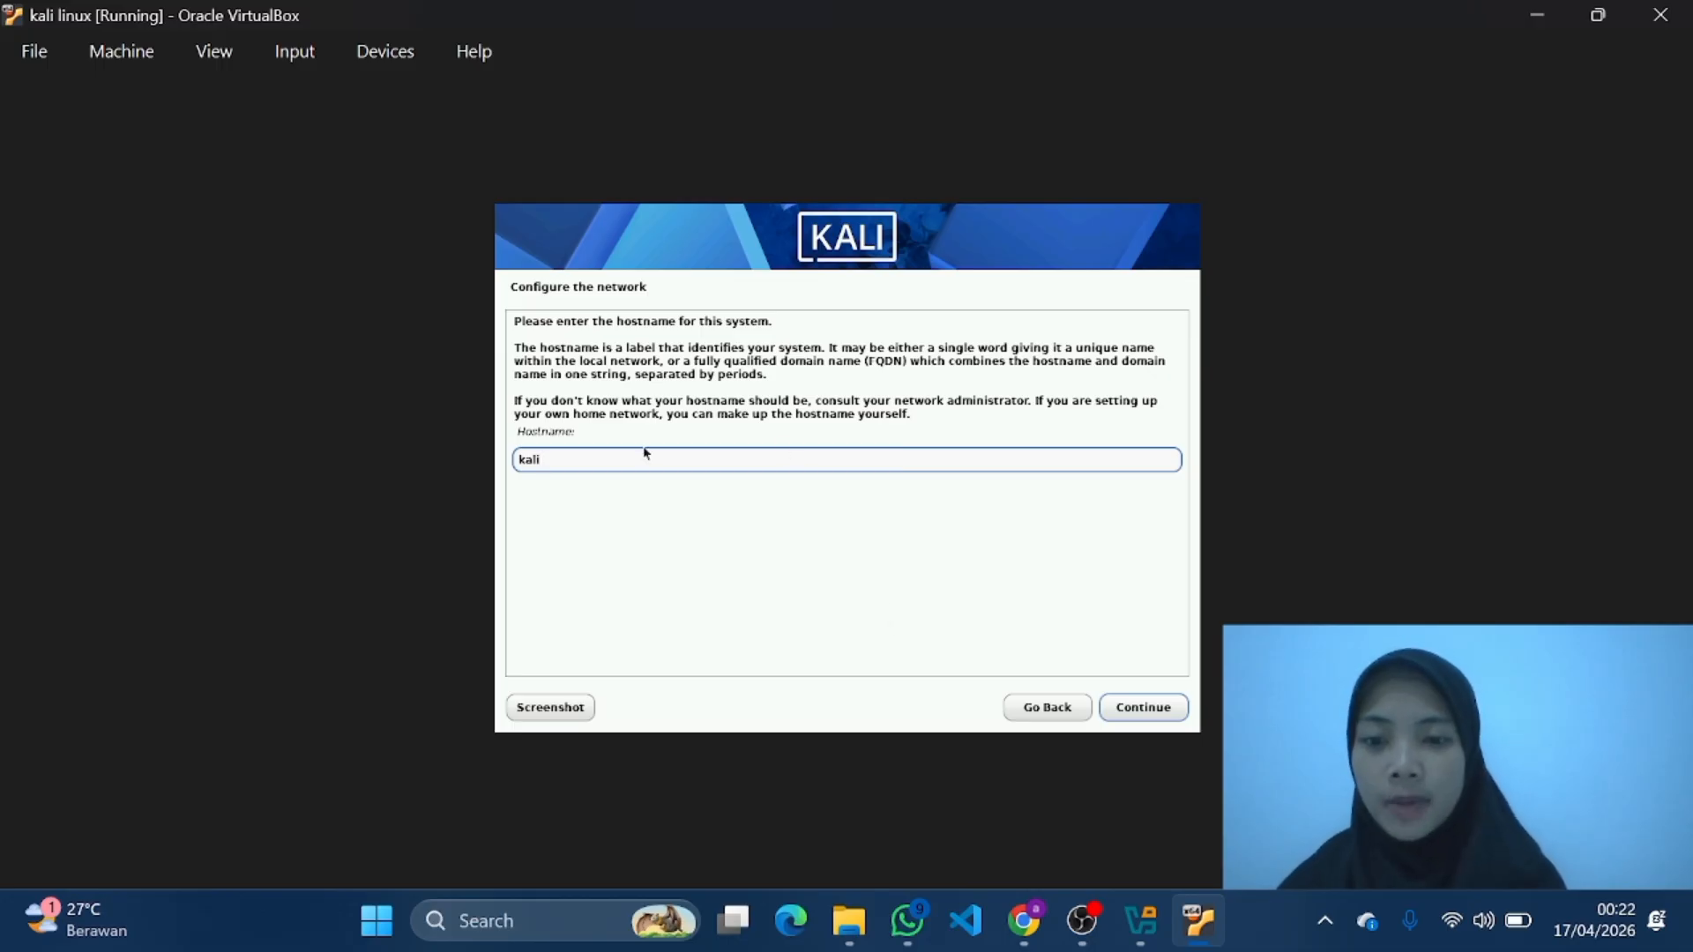
Step: Replace the default hostname with the owner's first name and enter the same name as the domain name
key("BackSpace")
key("BackSpace")
key("BackSpace")
key("BackSpace")
type("ad")
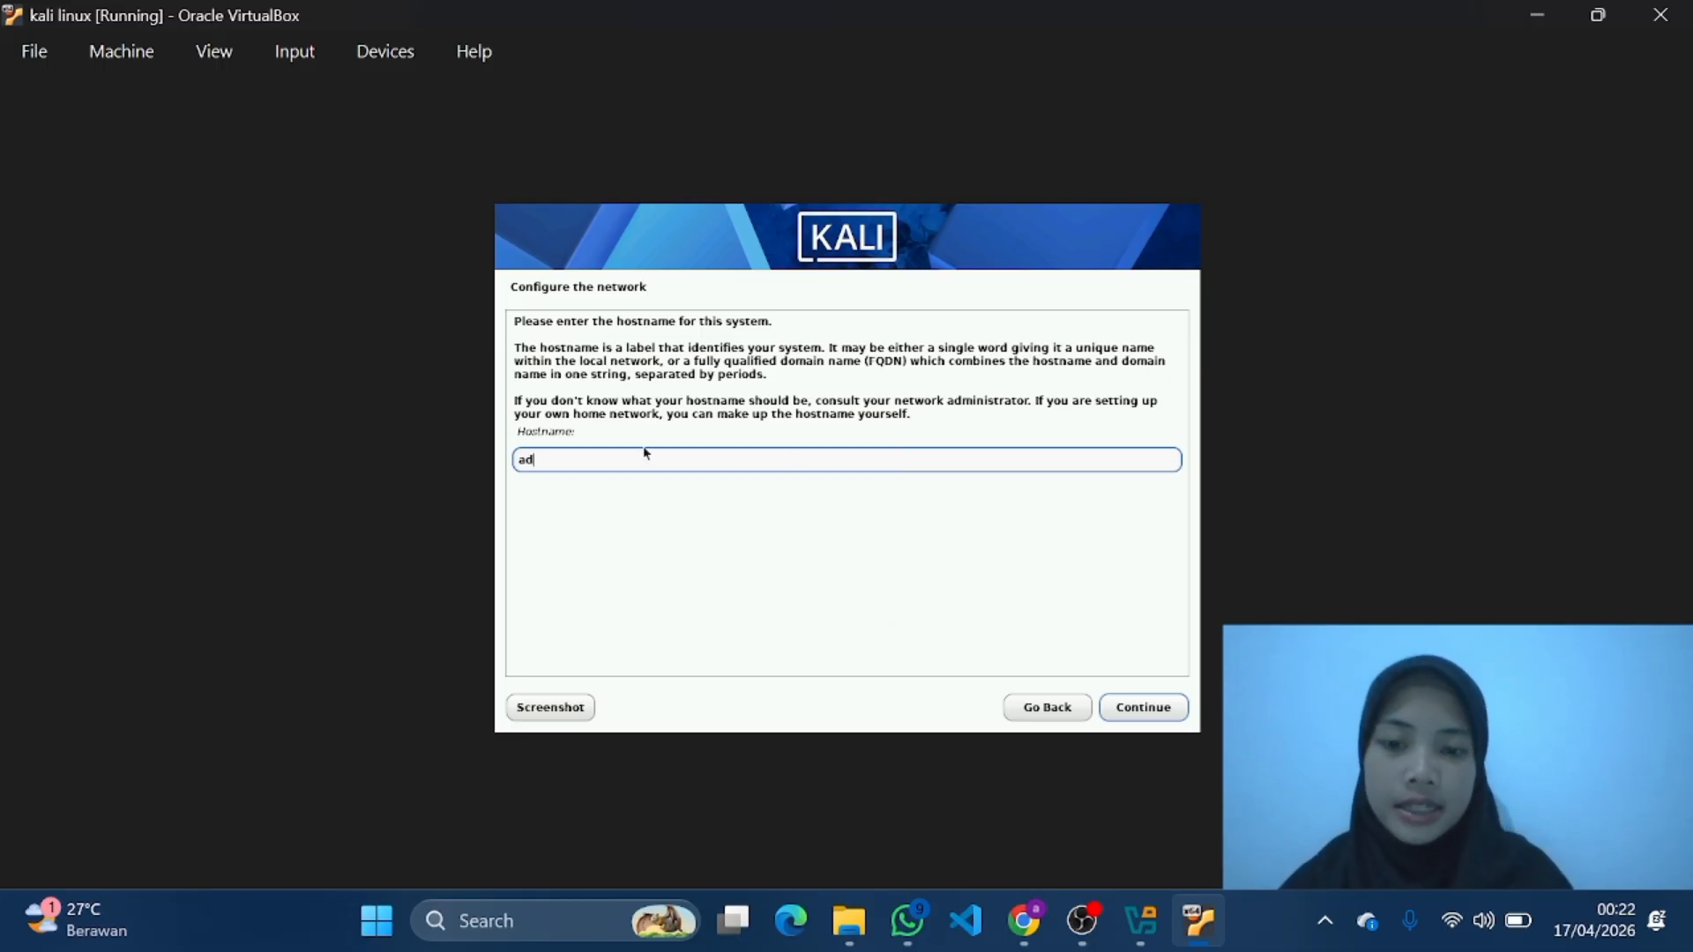
type("inda")
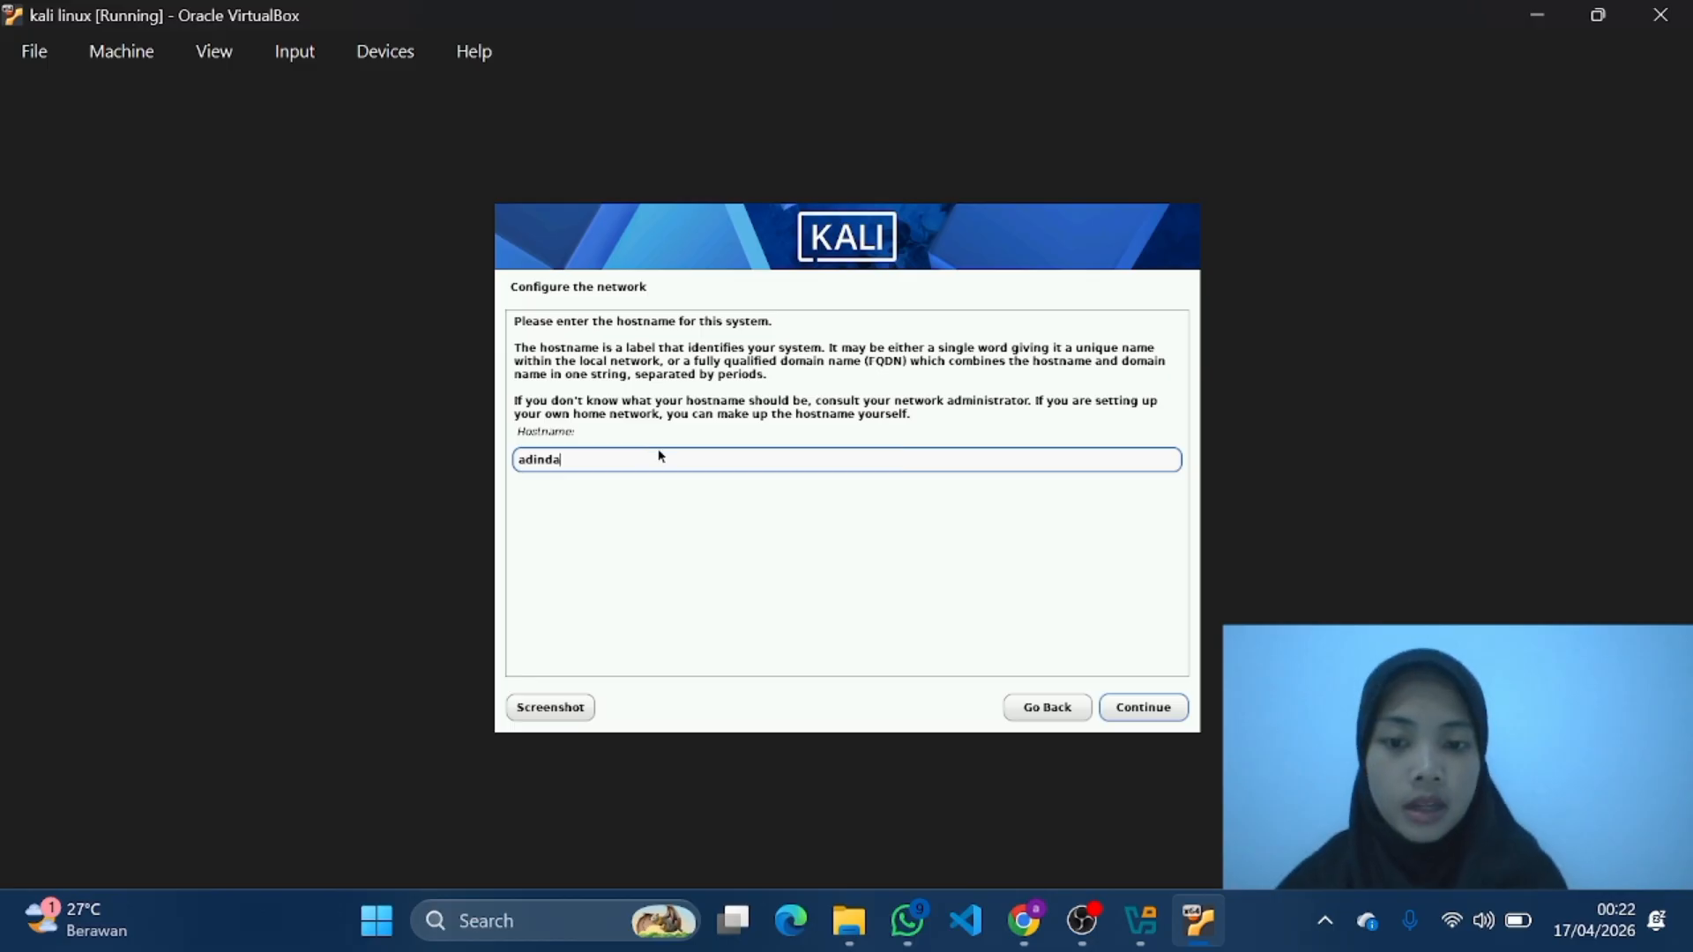
left_click(1153, 713)
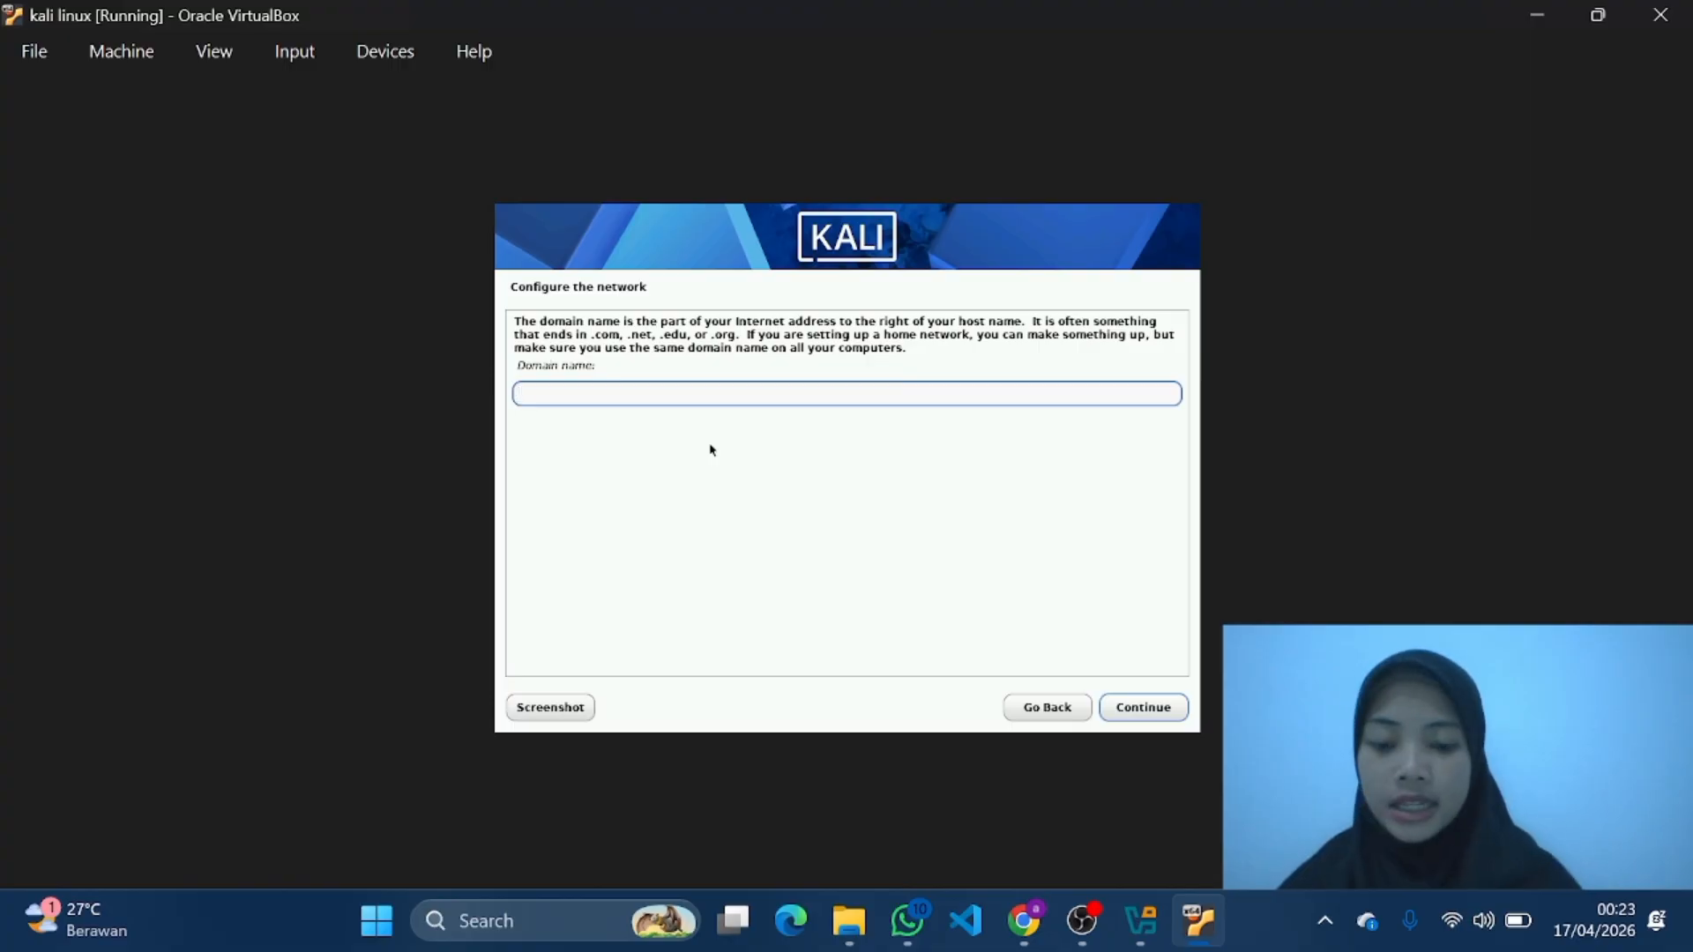
type("adinda")
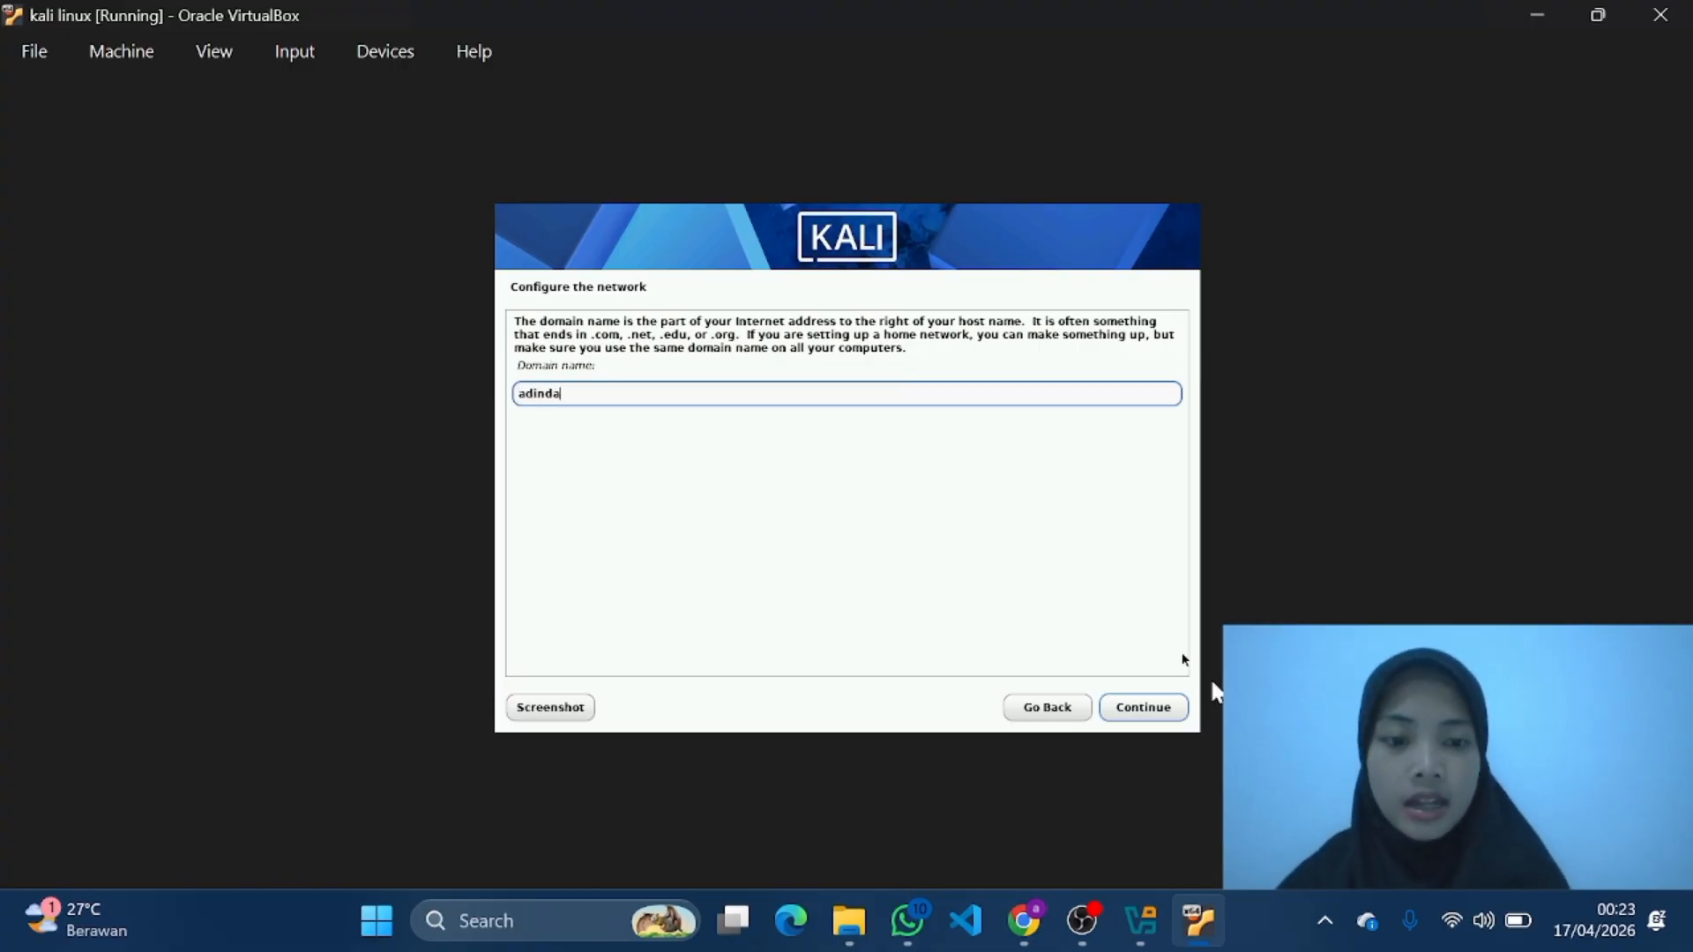
left_click(1178, 708)
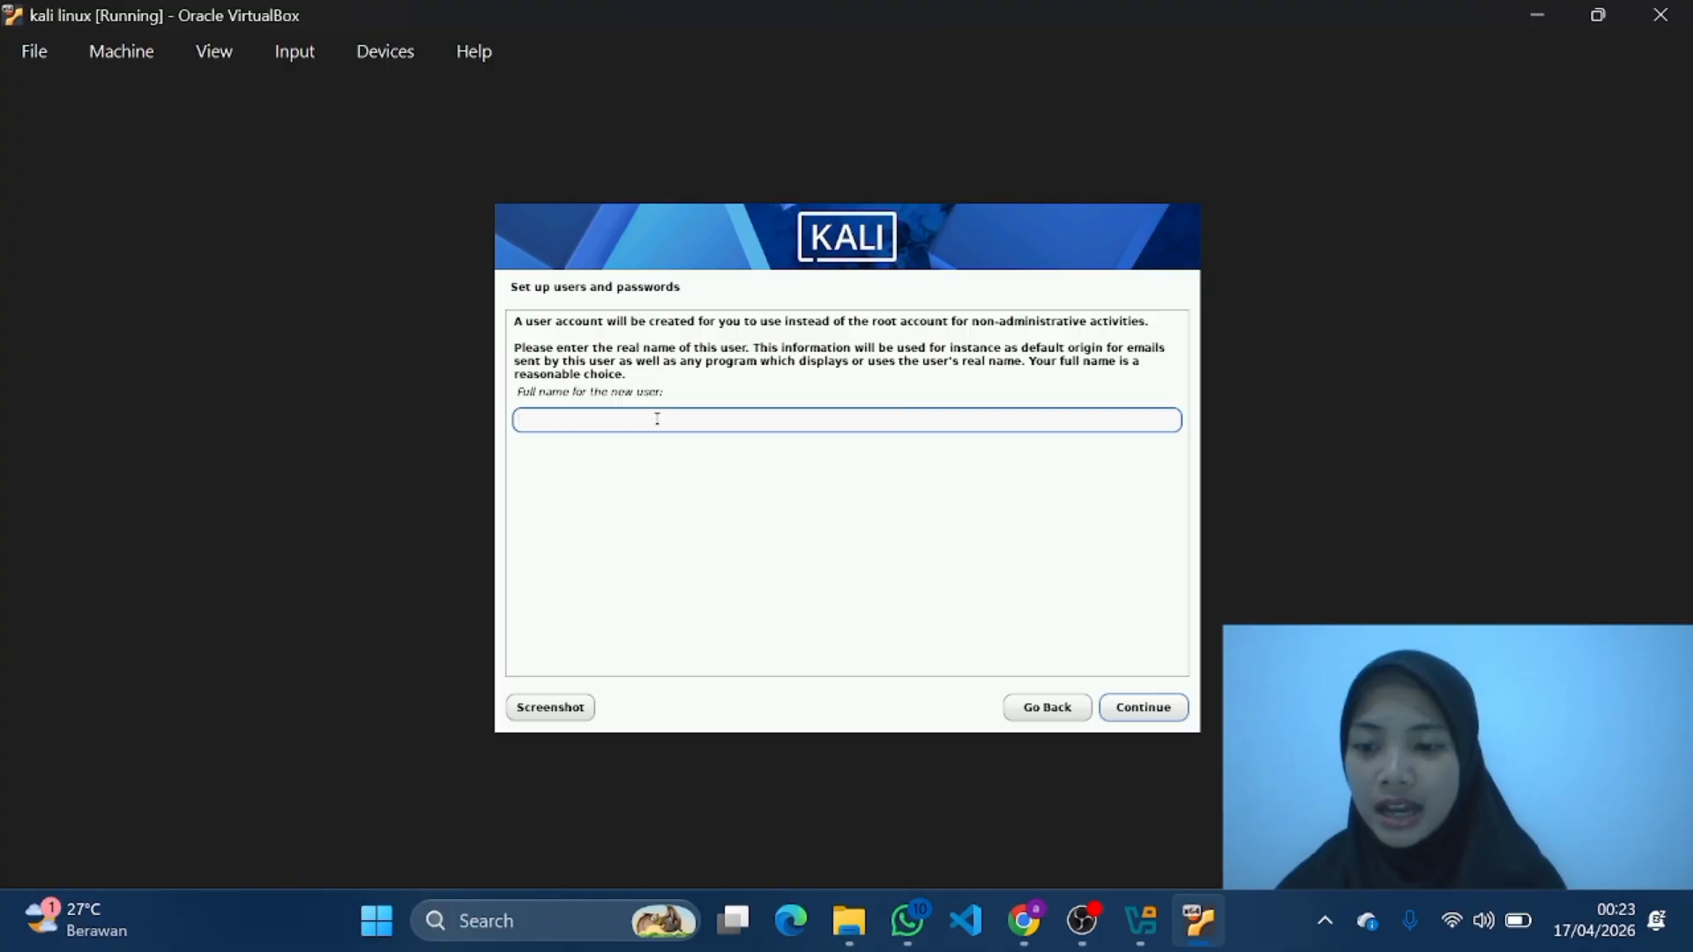
Step: Enter the new user's full name and accept the suggested username for the account
type("adinda")
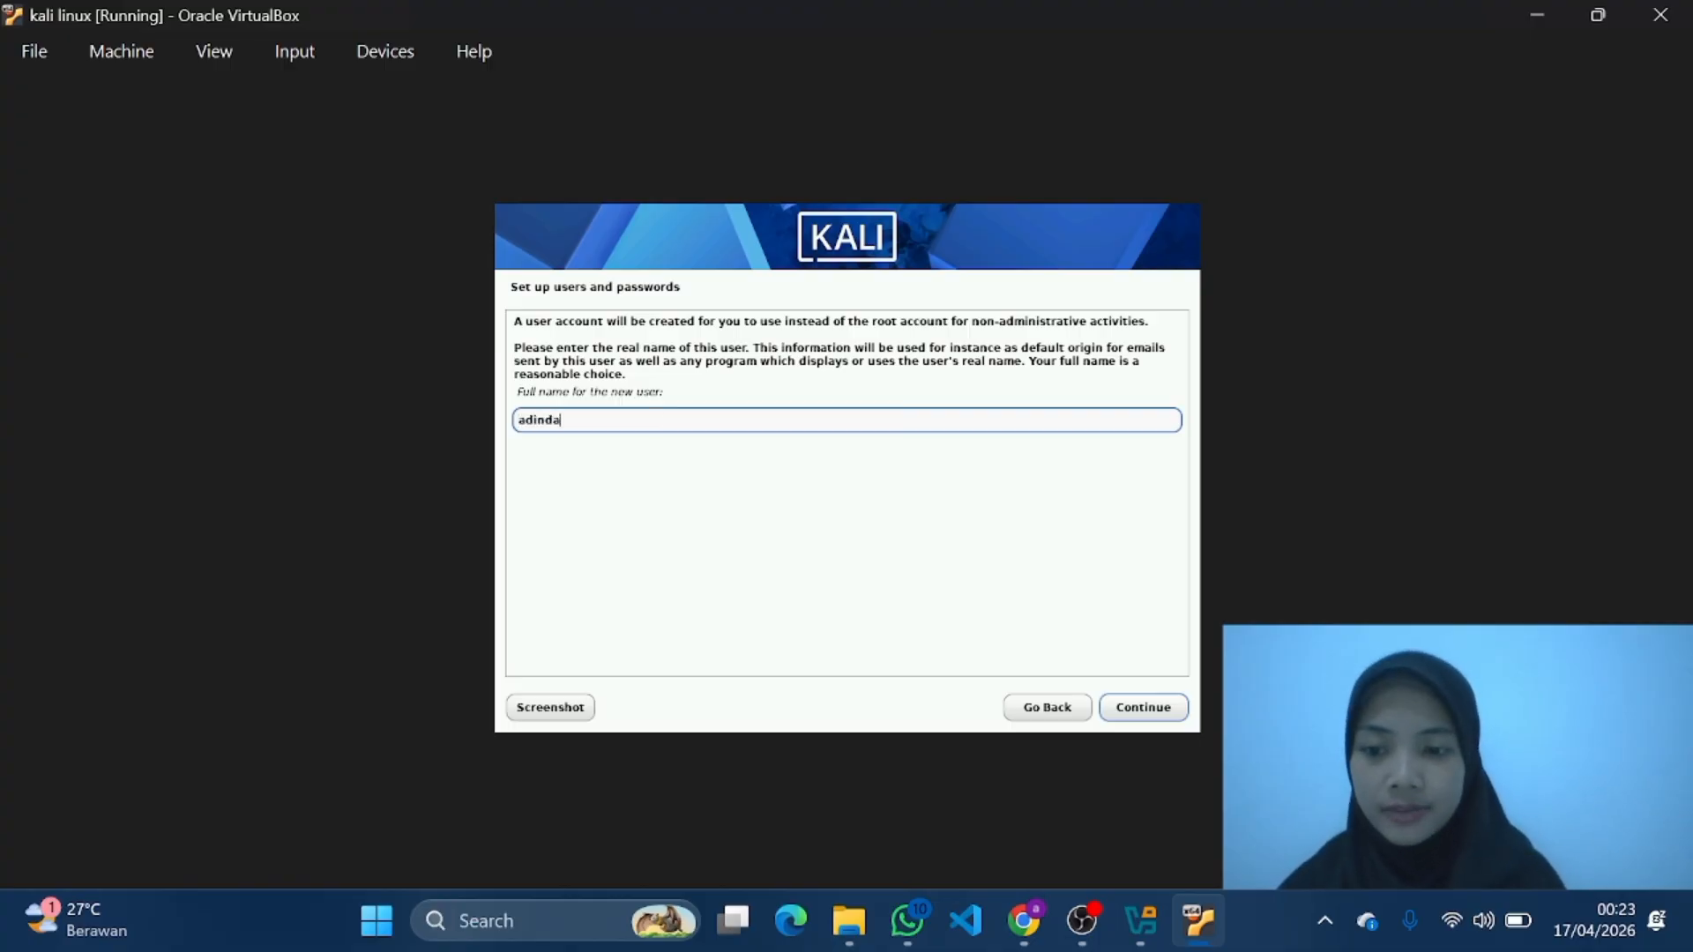
left_click(1150, 716)
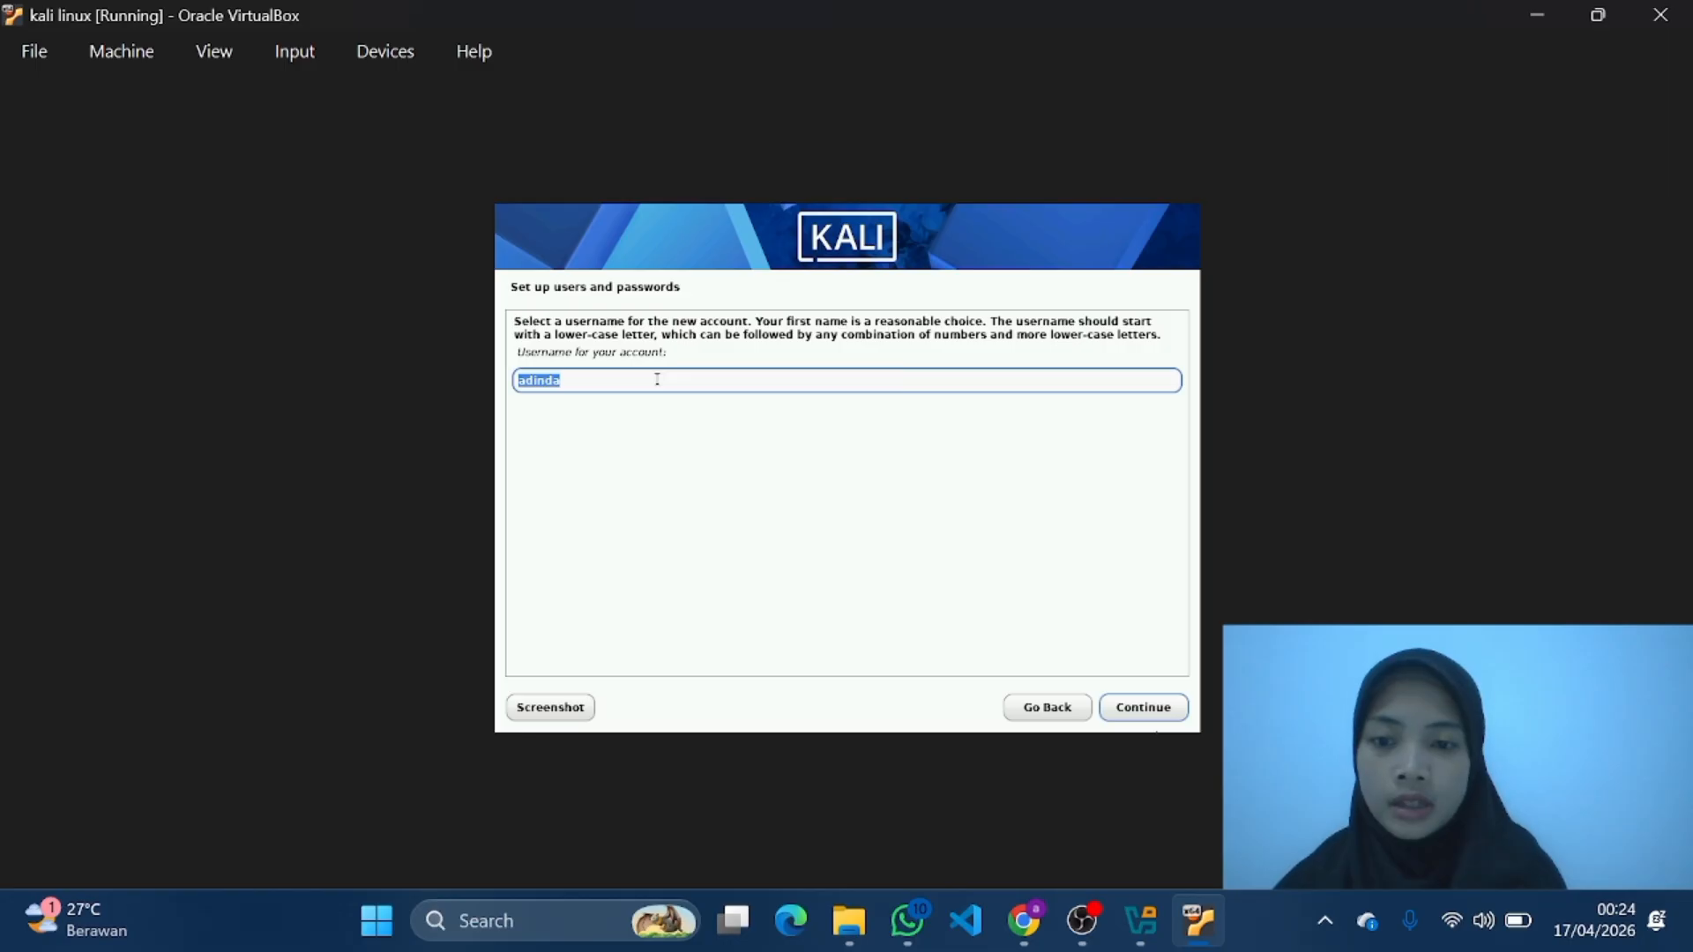
left_click(657, 379)
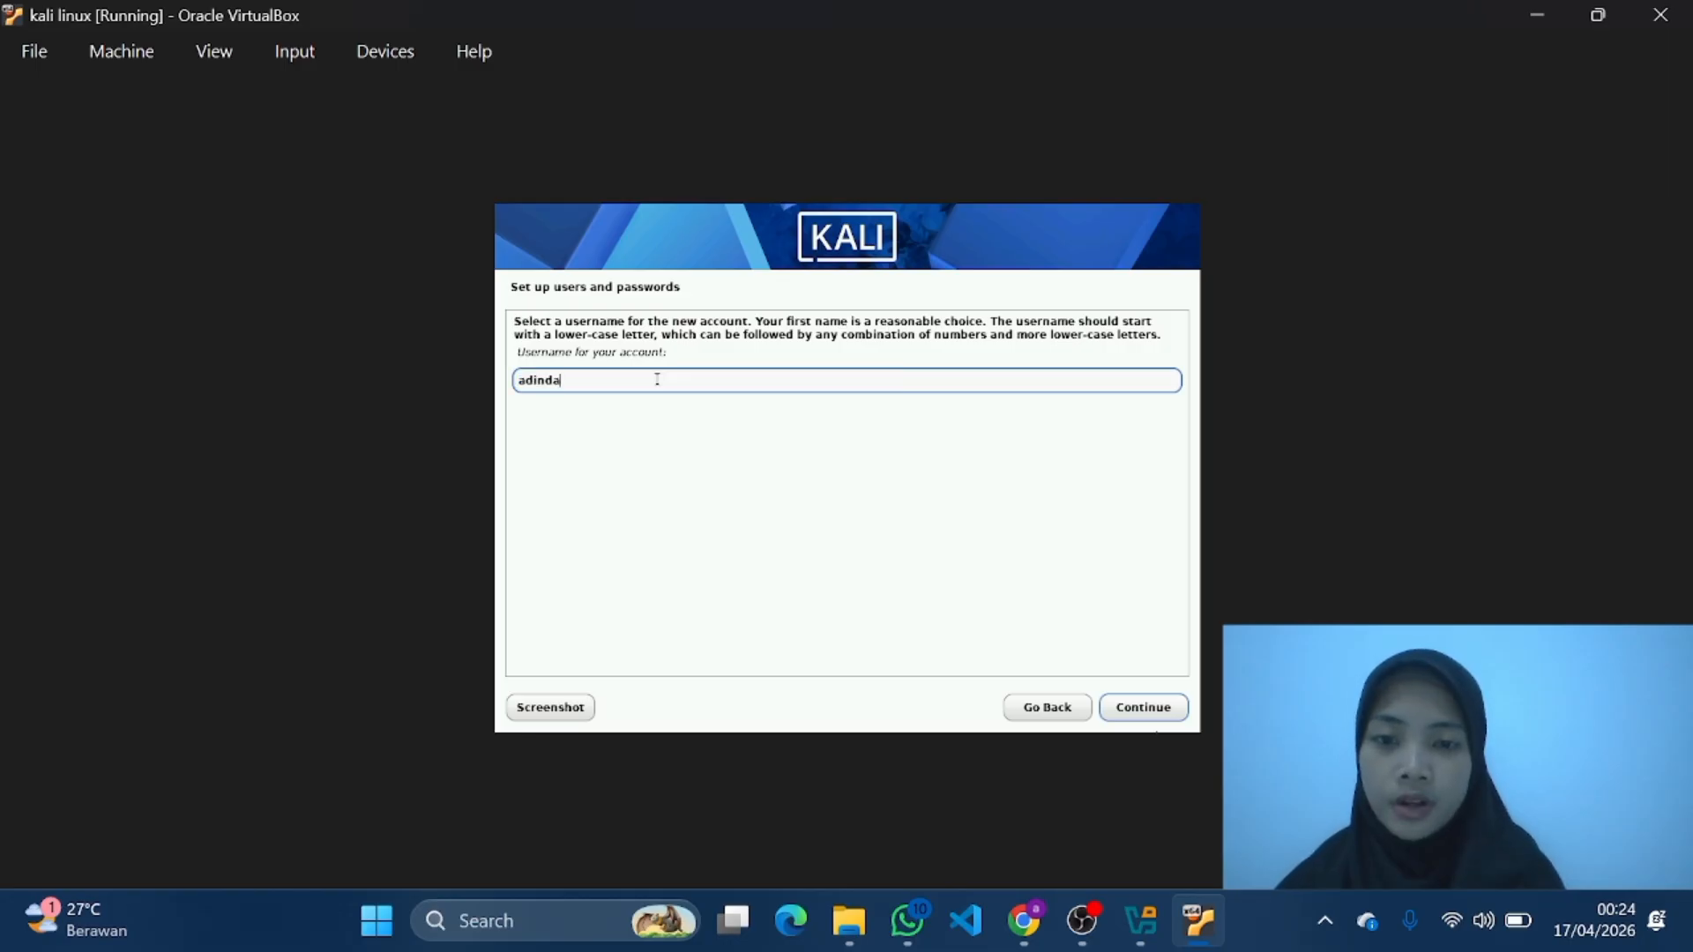
left_click(1137, 710)
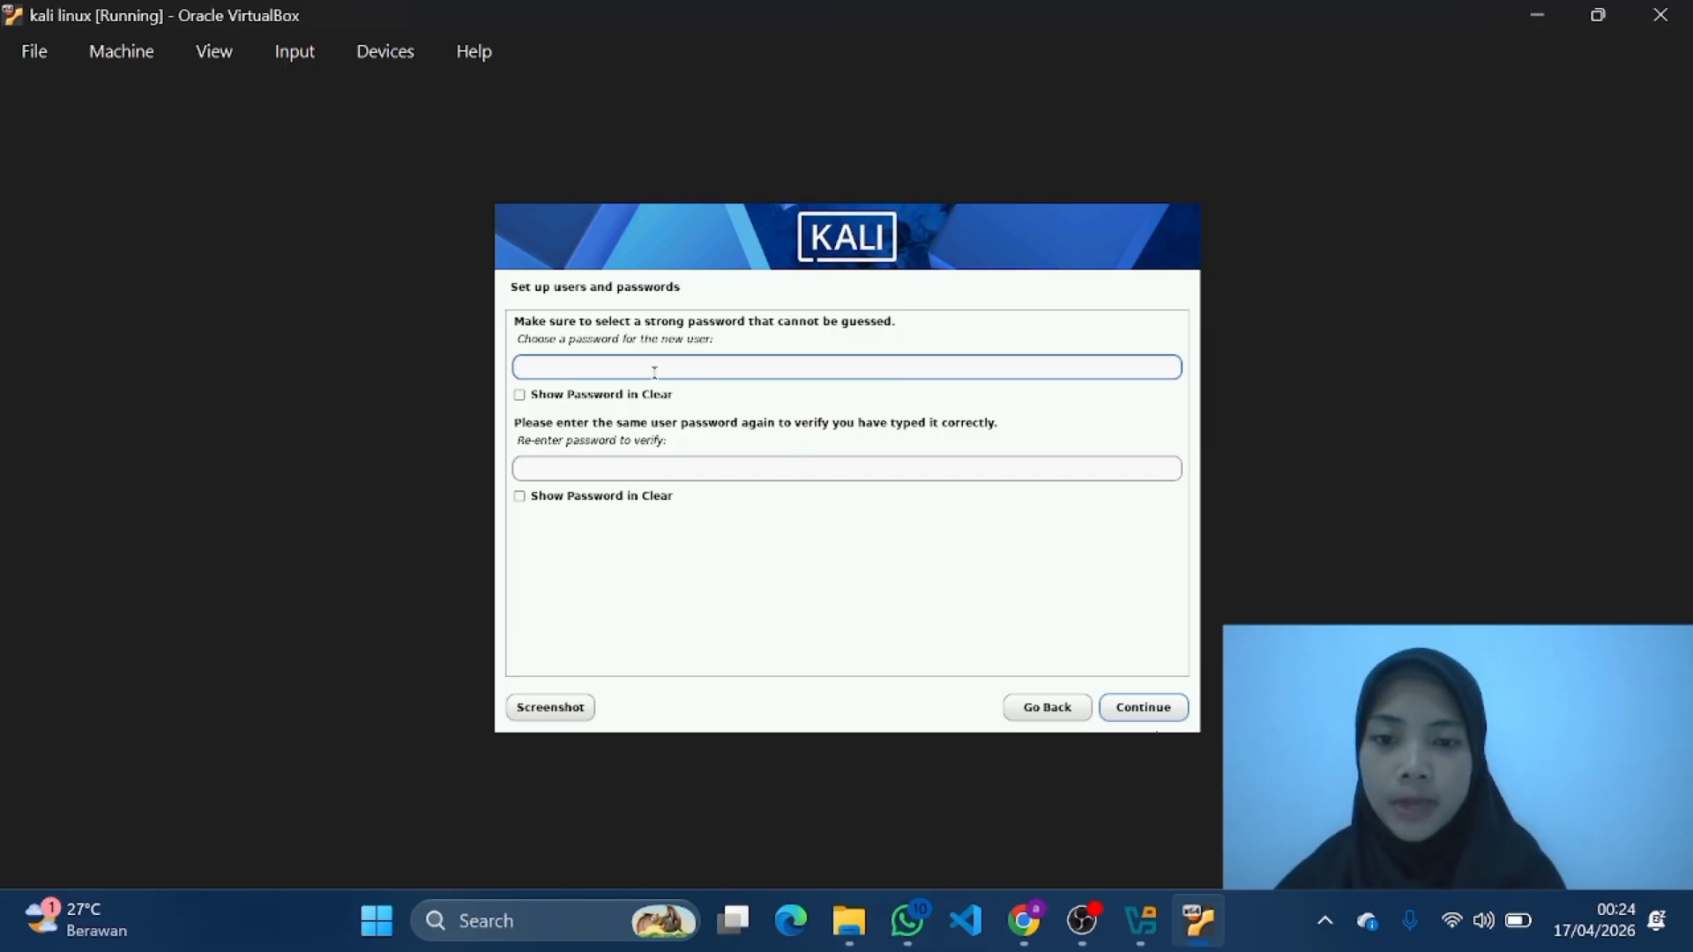
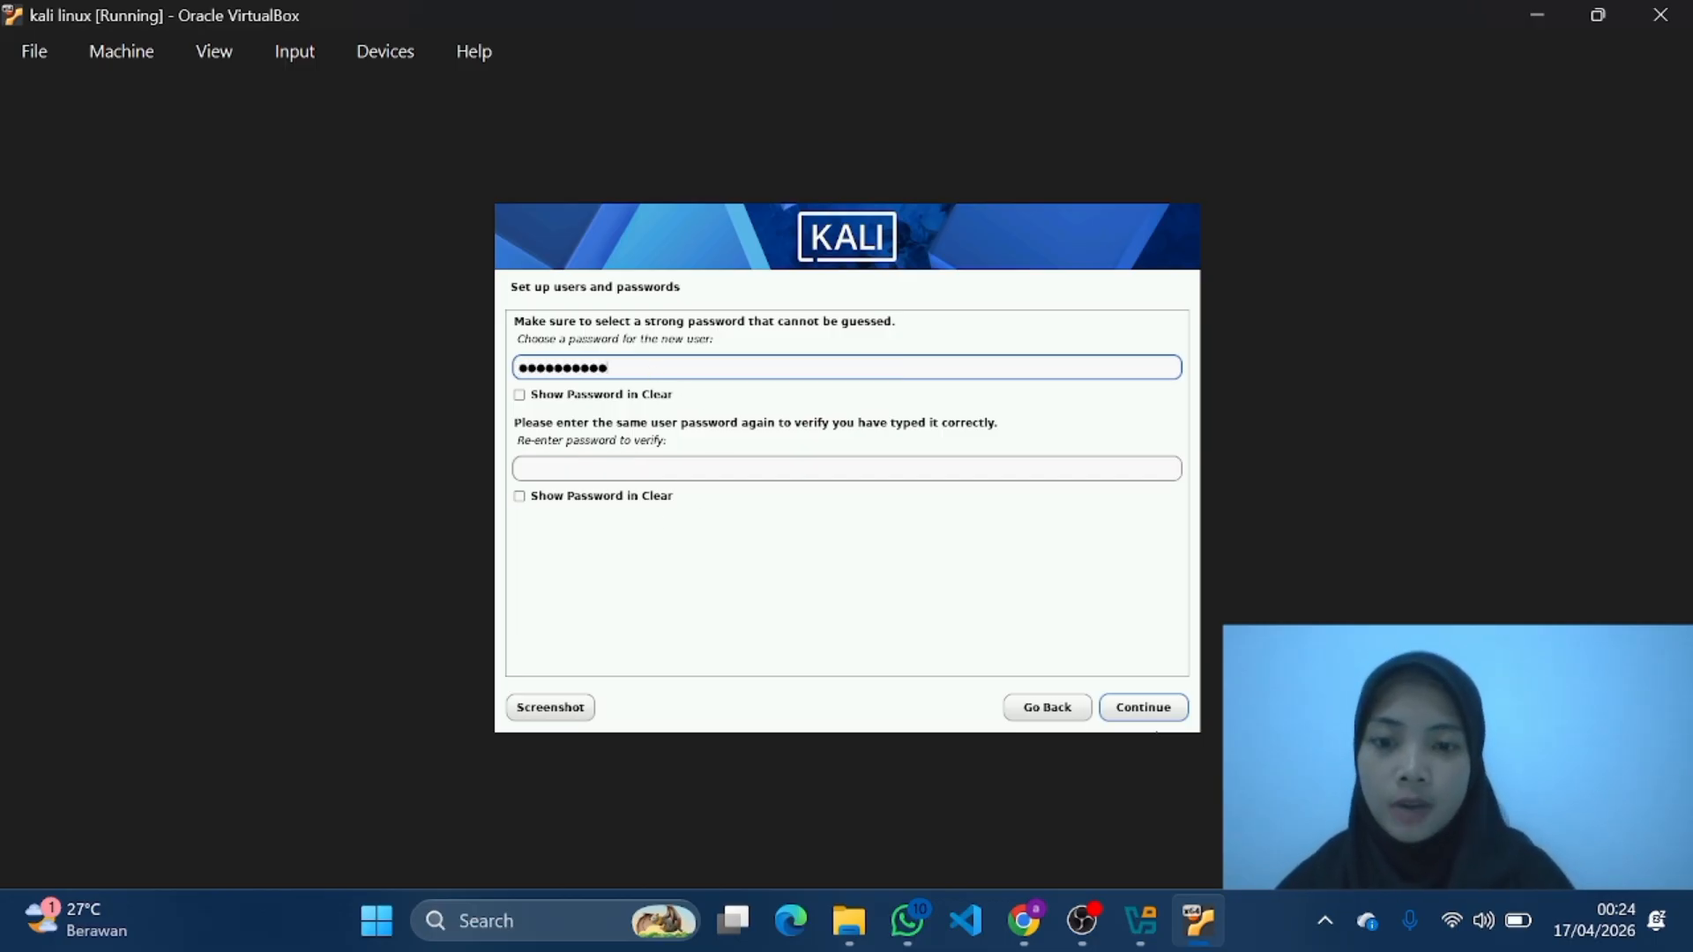
Step: Enter and verify the new user's account password, and accept Eastern as the time zone
left_click(540, 468)
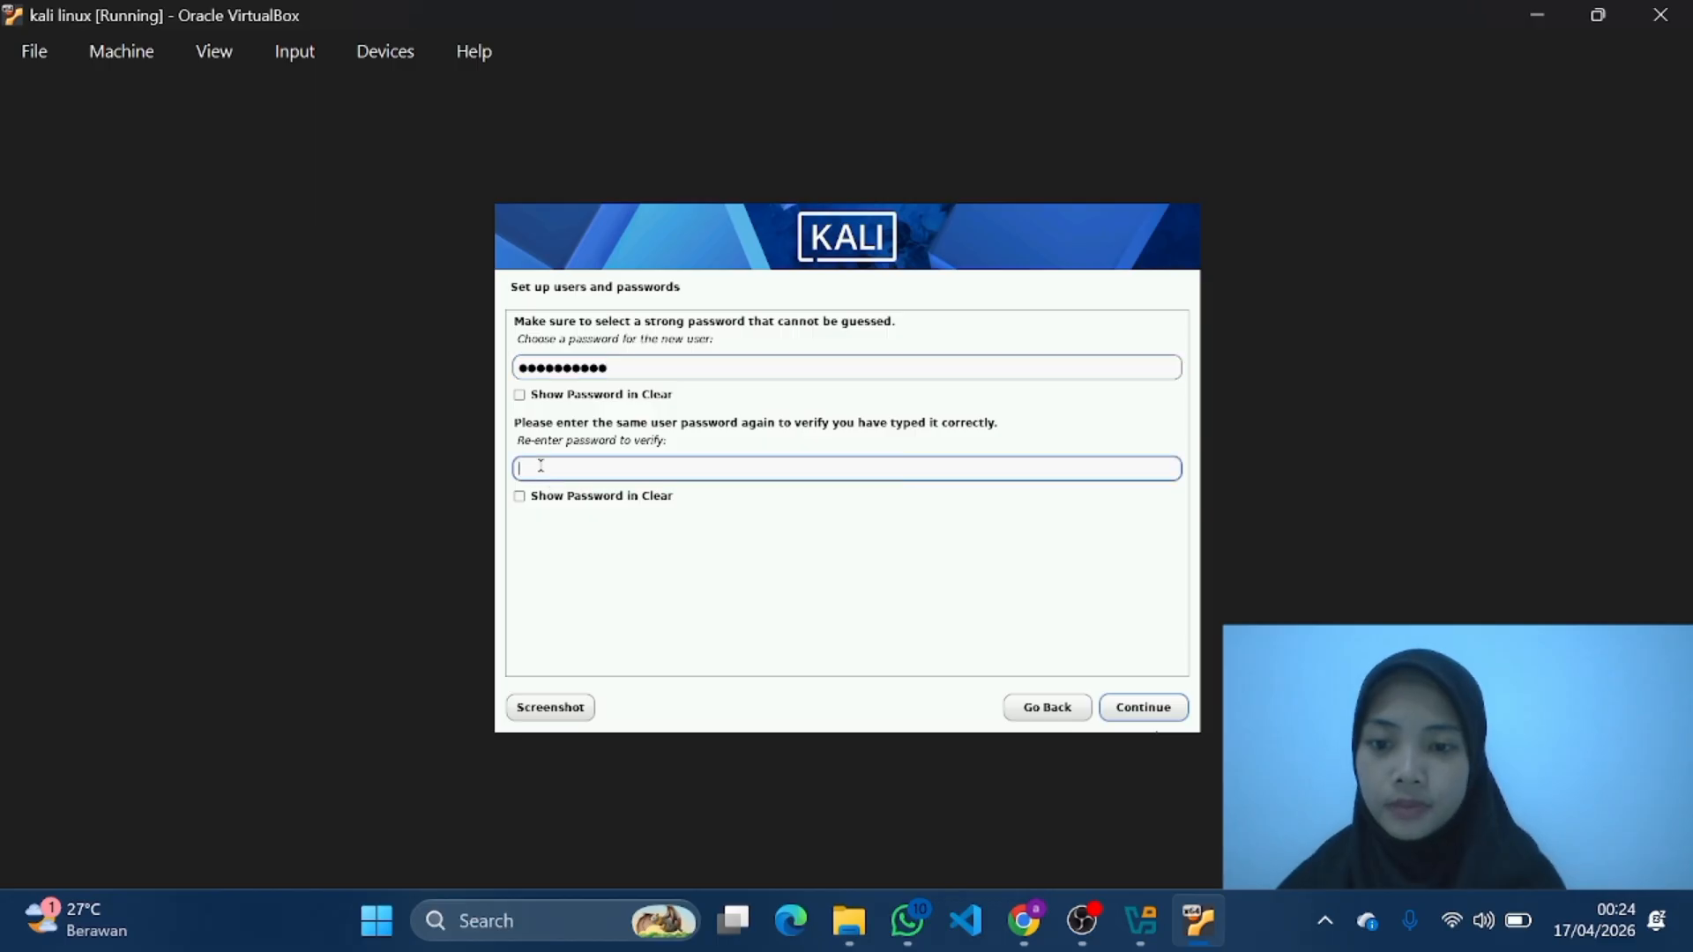
type("●●●●●●●●●●")
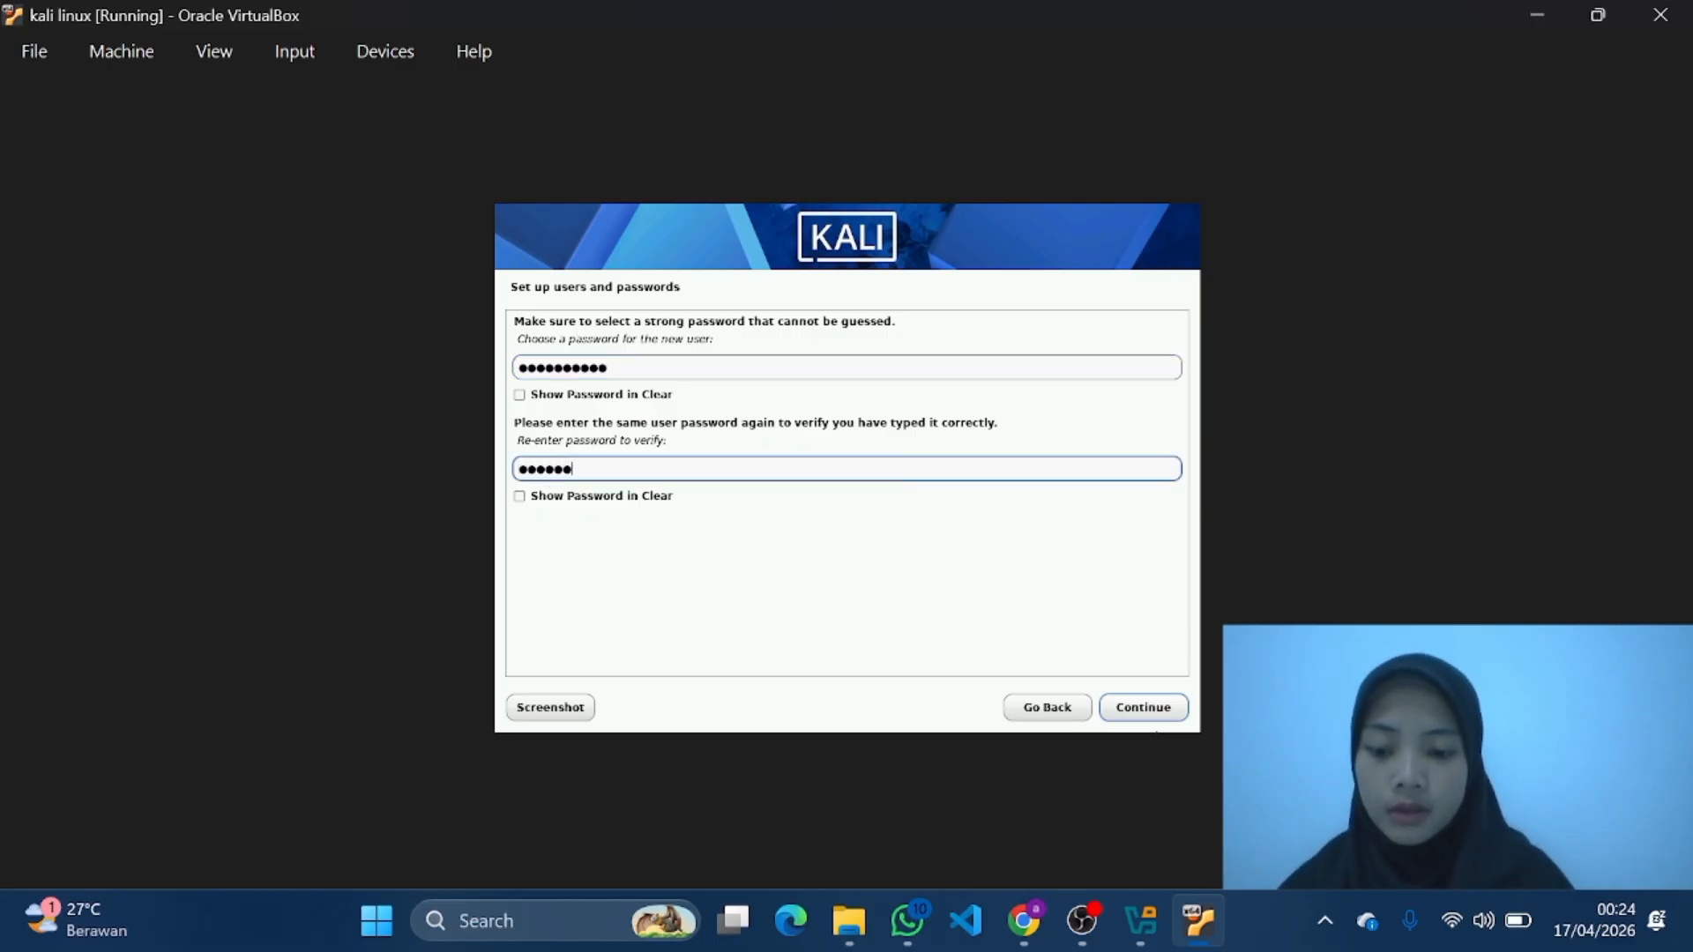
left_click(1166, 711)
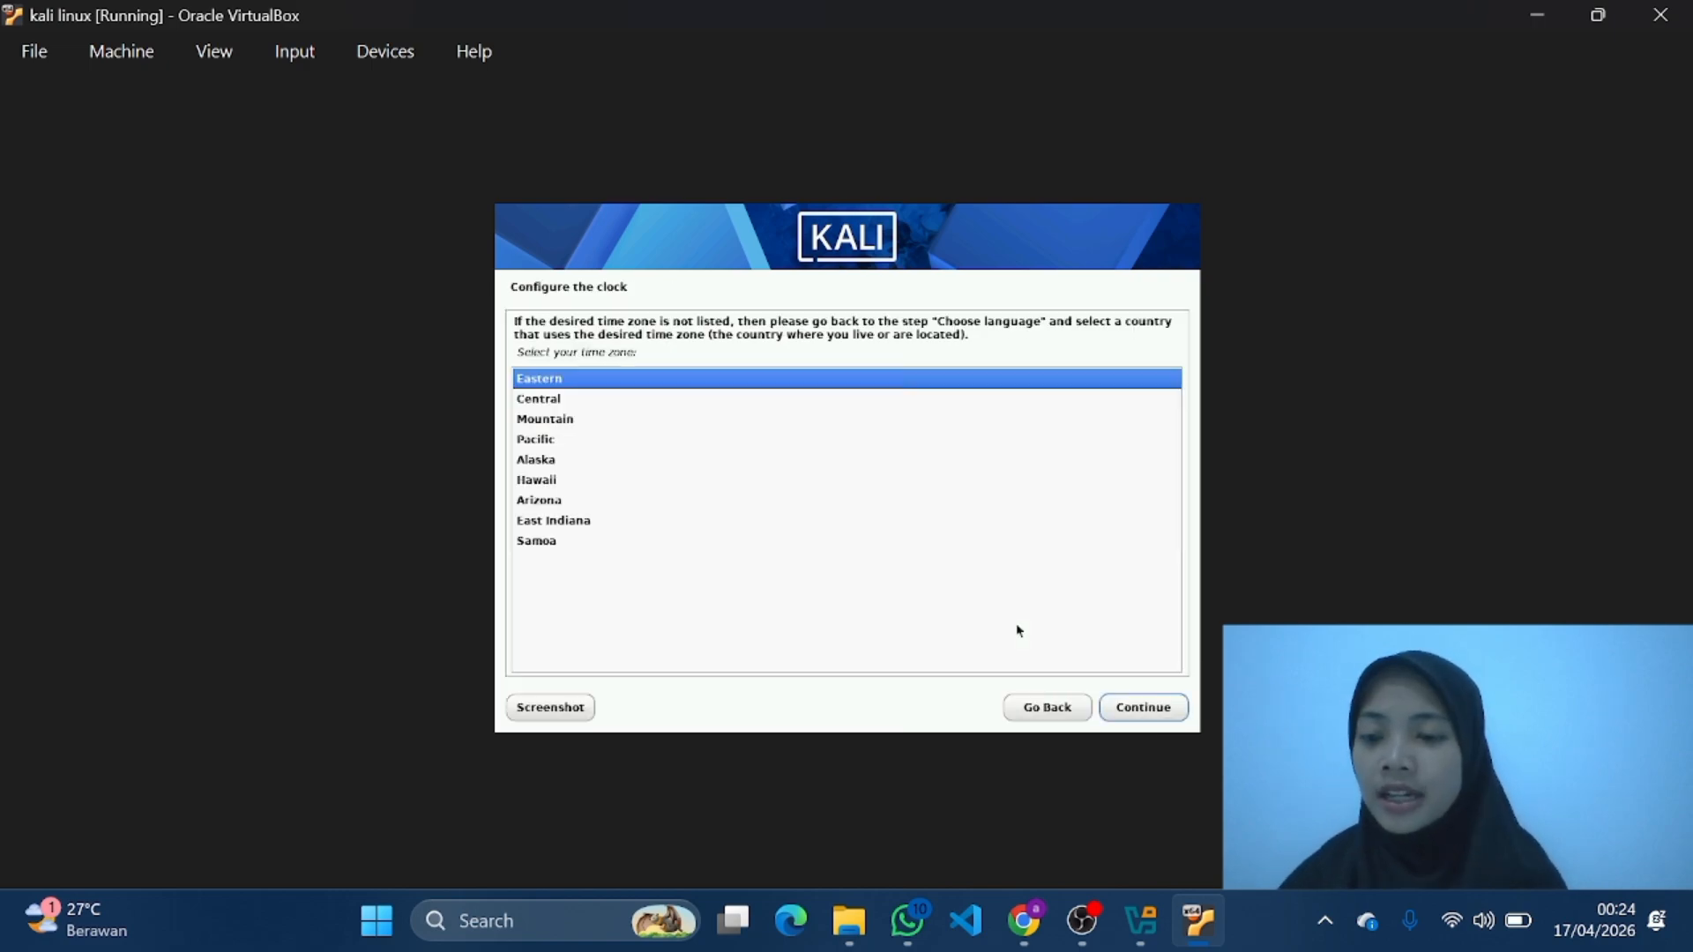
left_click(1158, 711)
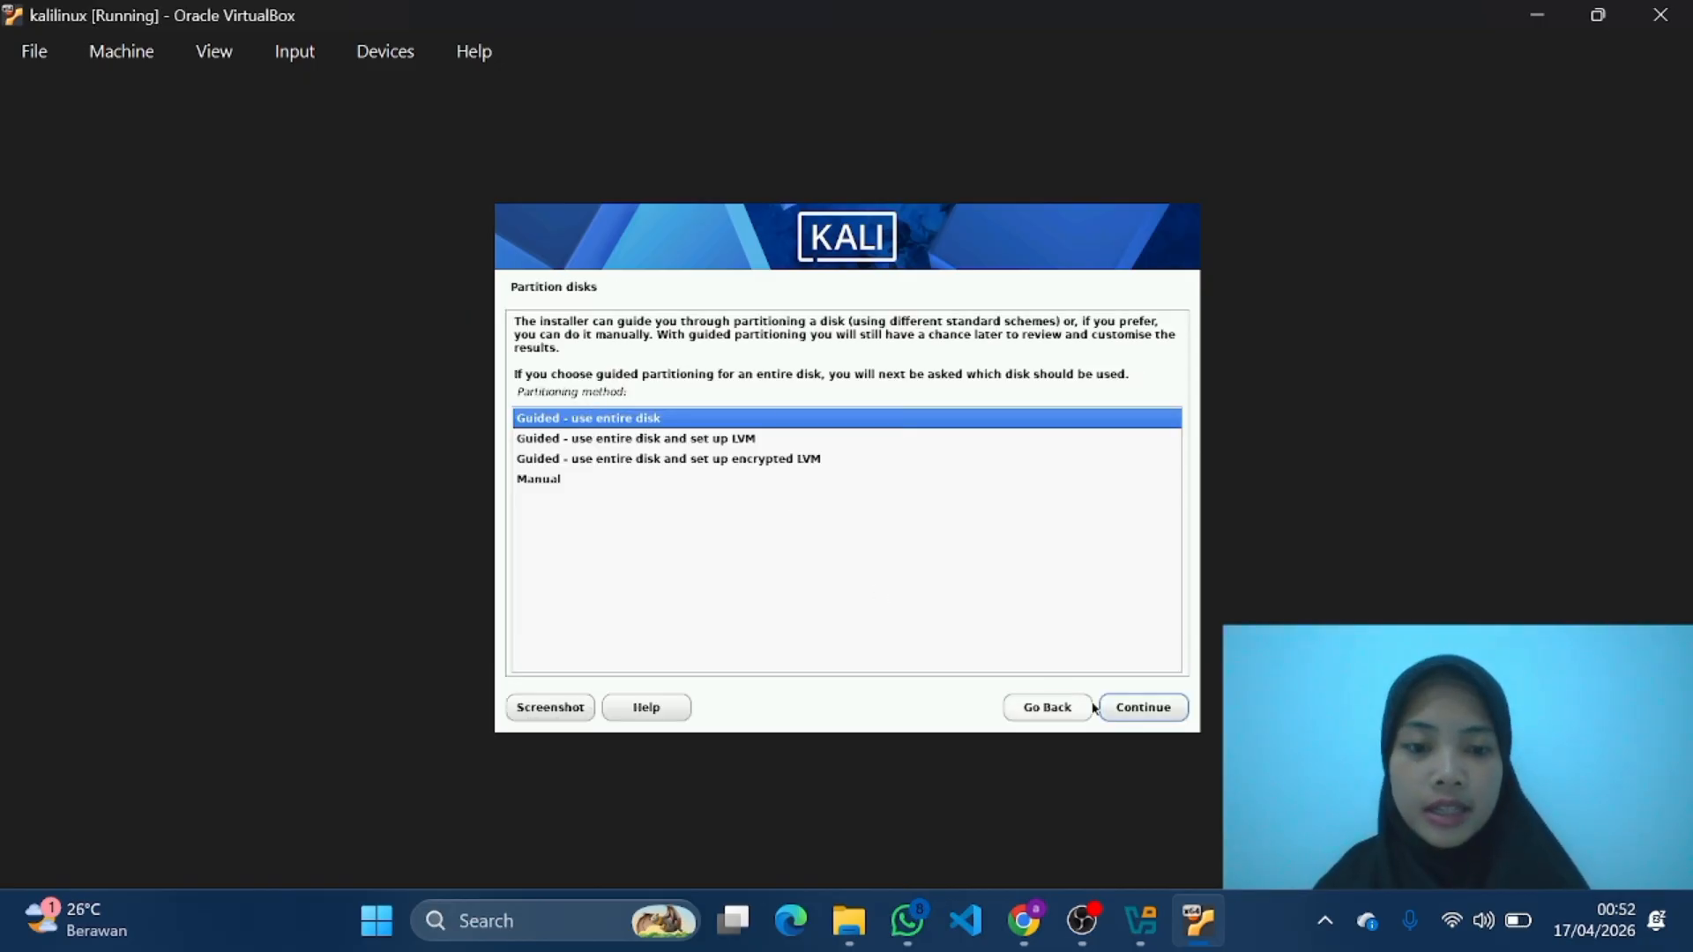
Step: Partition the entire sda disk with the guided method, keeping all files in one partition, and write the changes to disk
left_click(1161, 714)
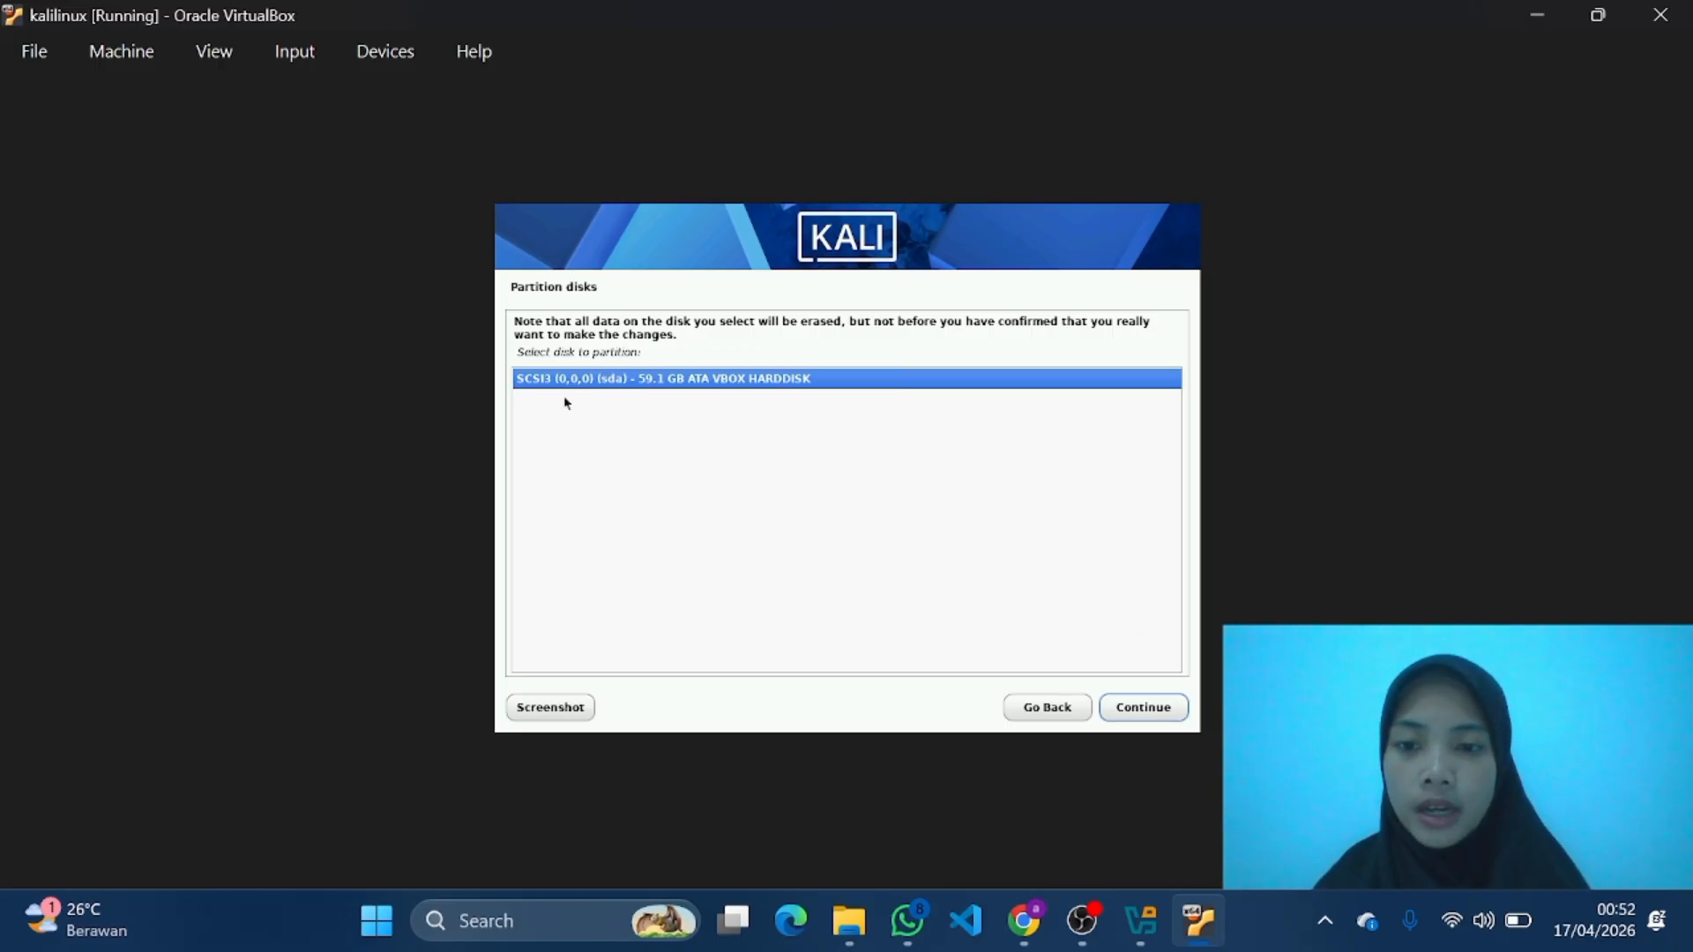
left_click(1143, 715)
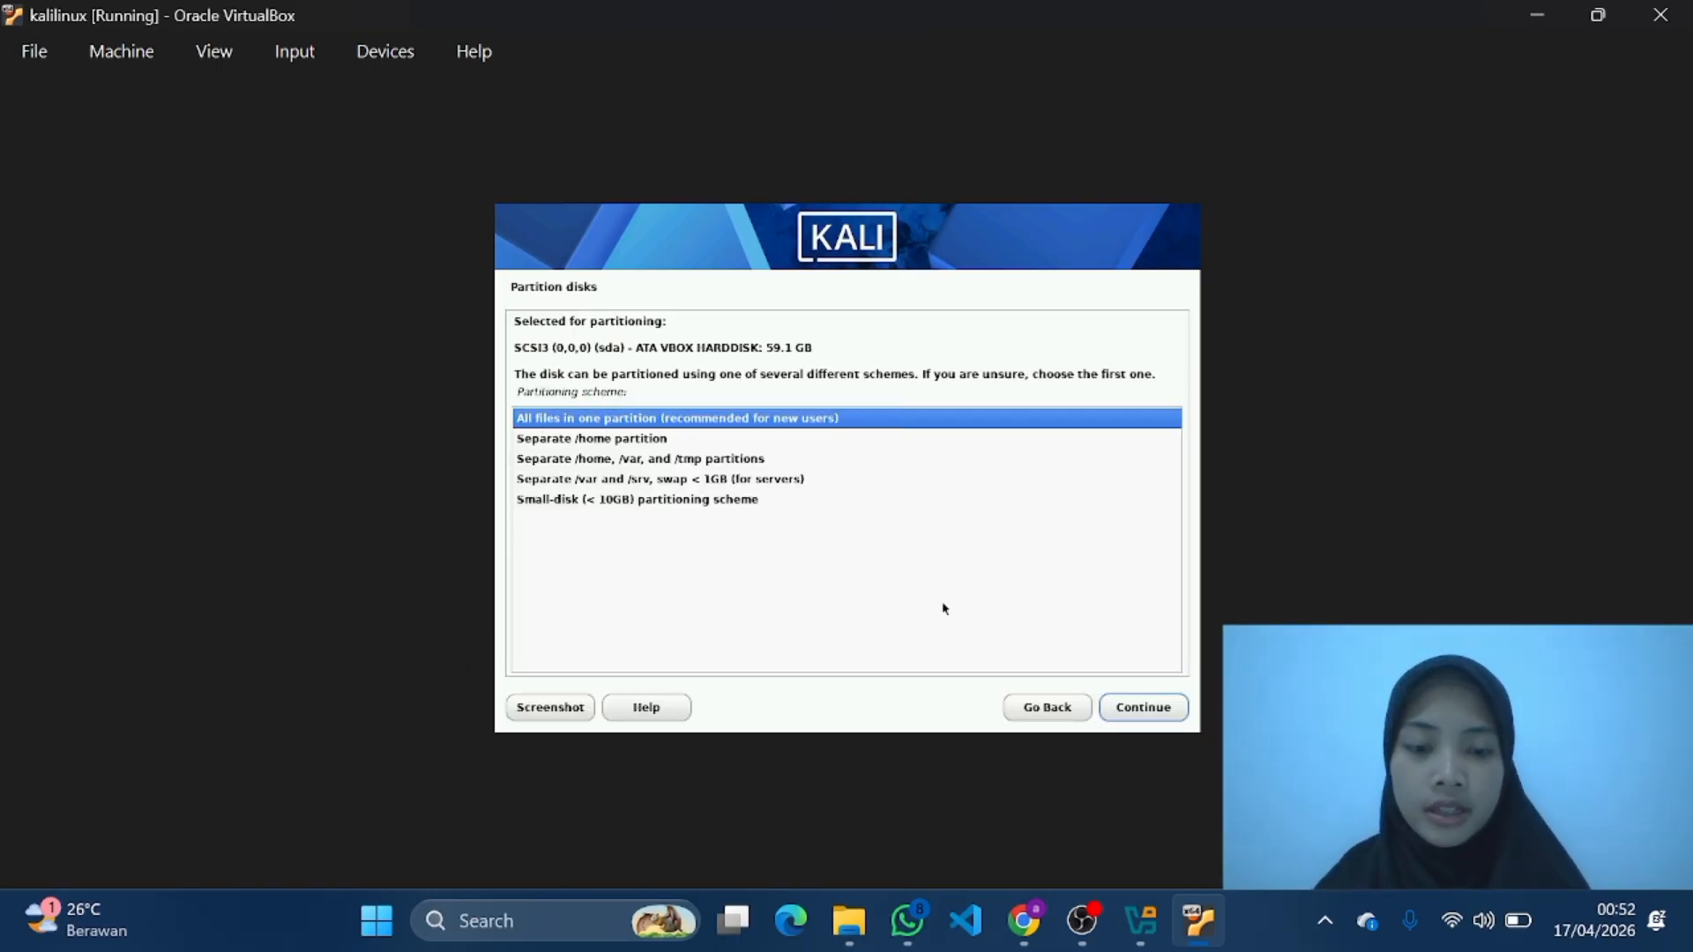
left_click(1142, 709)
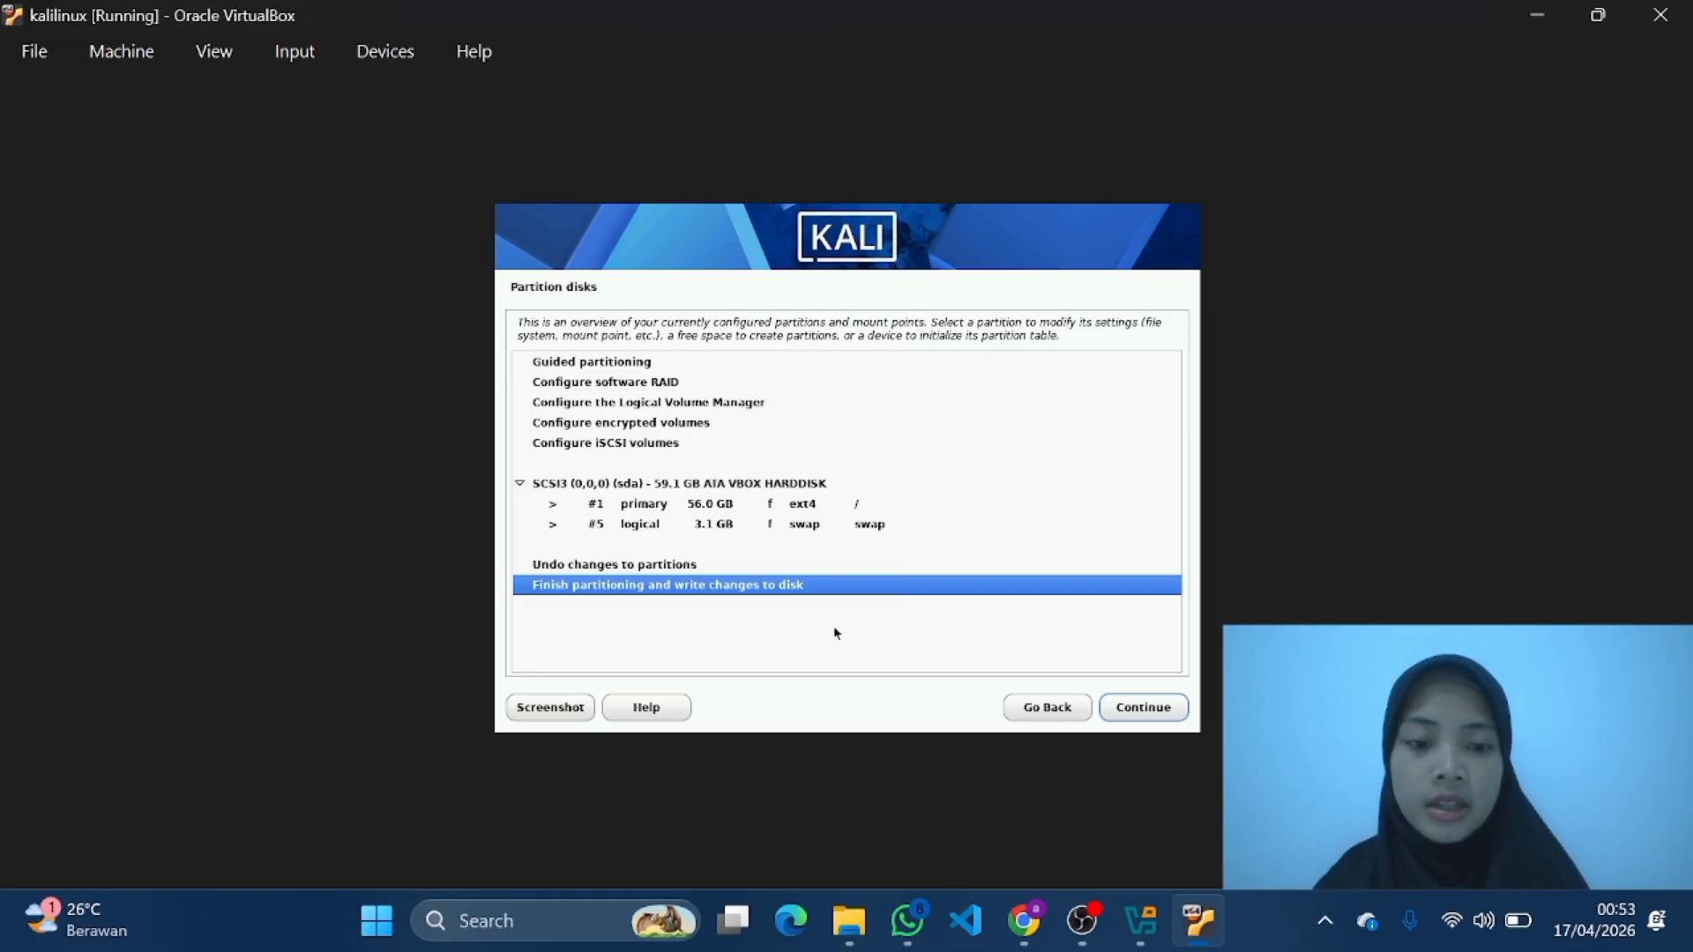
left_click(1173, 708)
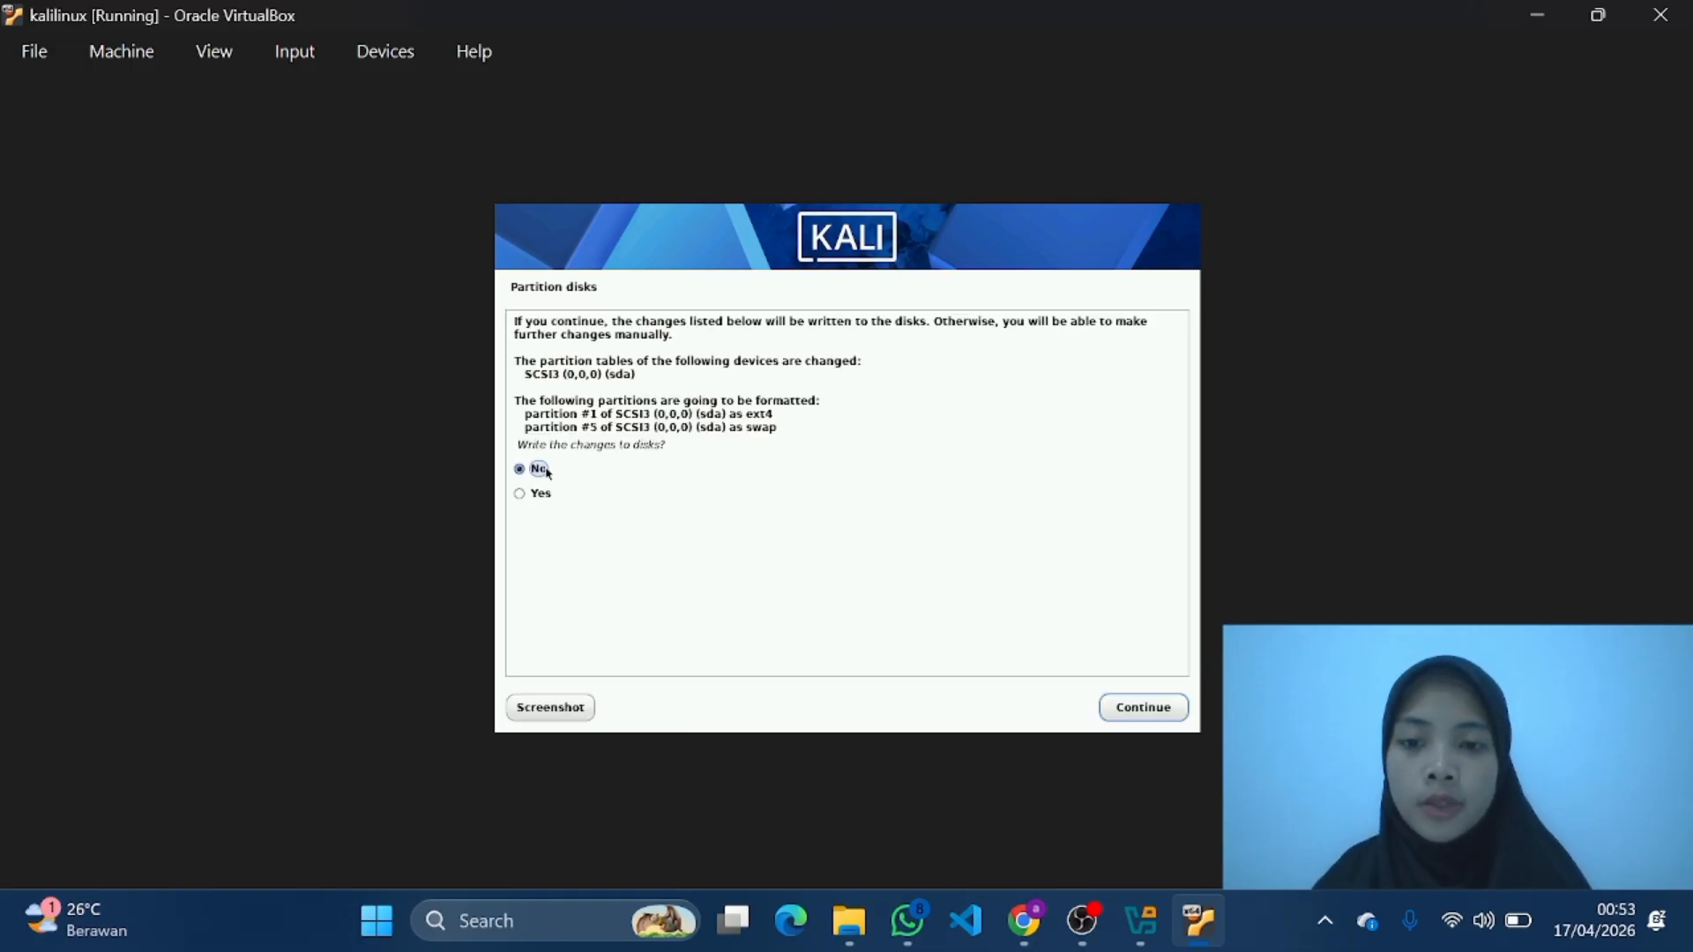
left_click(519, 494)
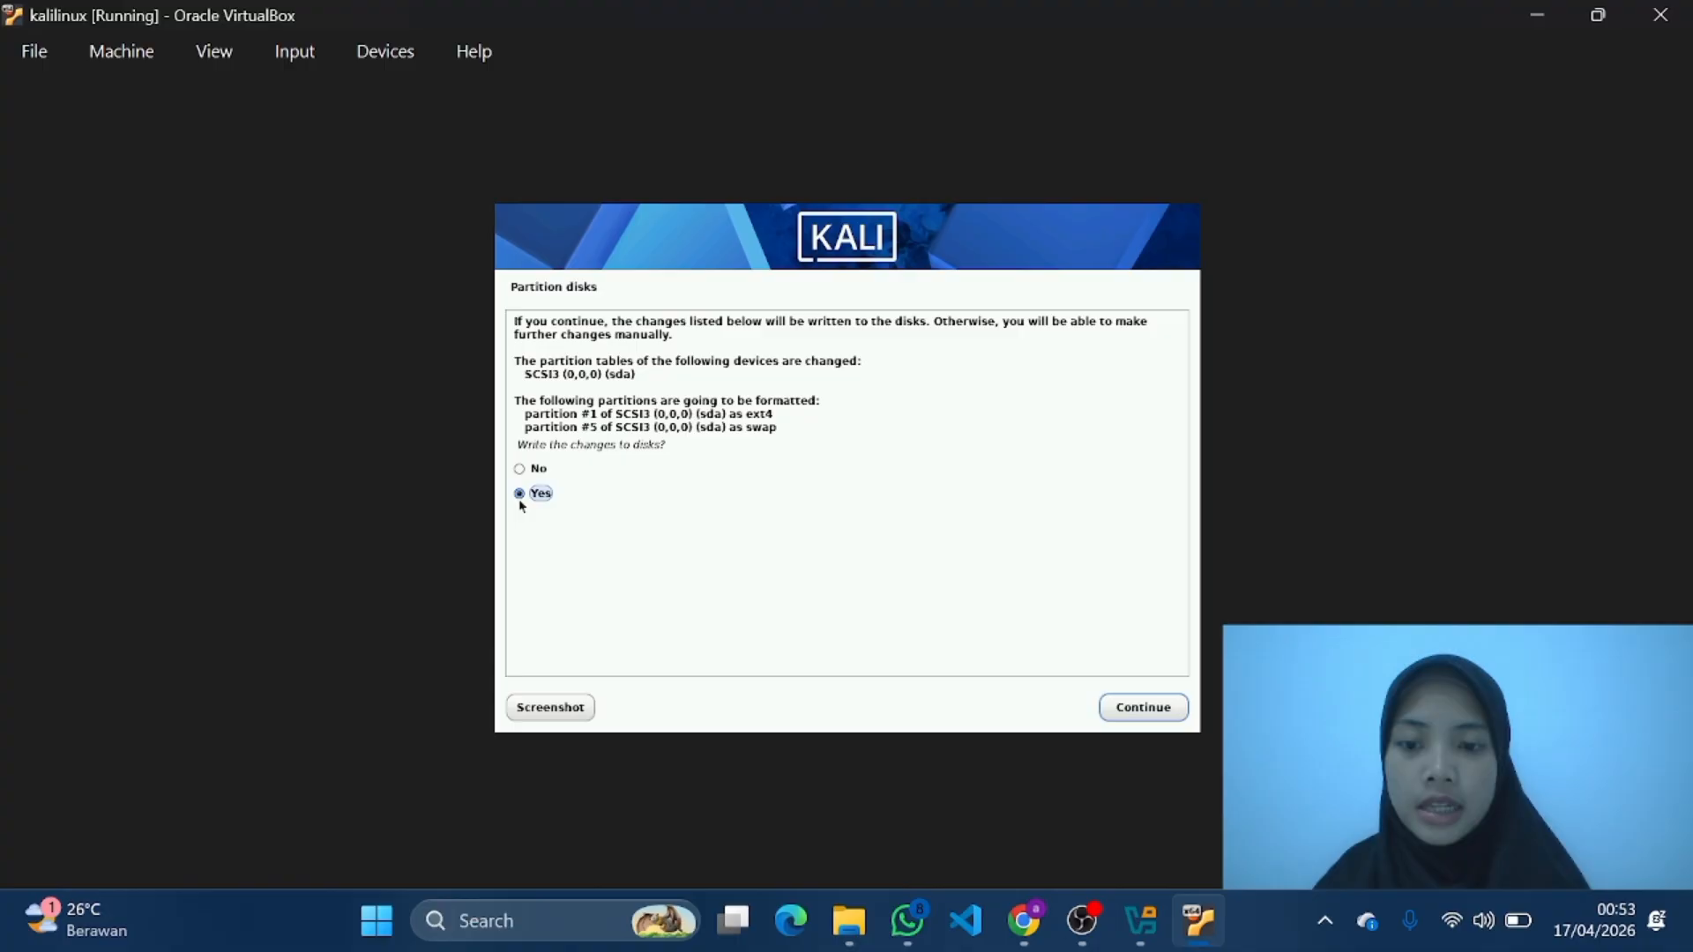
left_click(1167, 709)
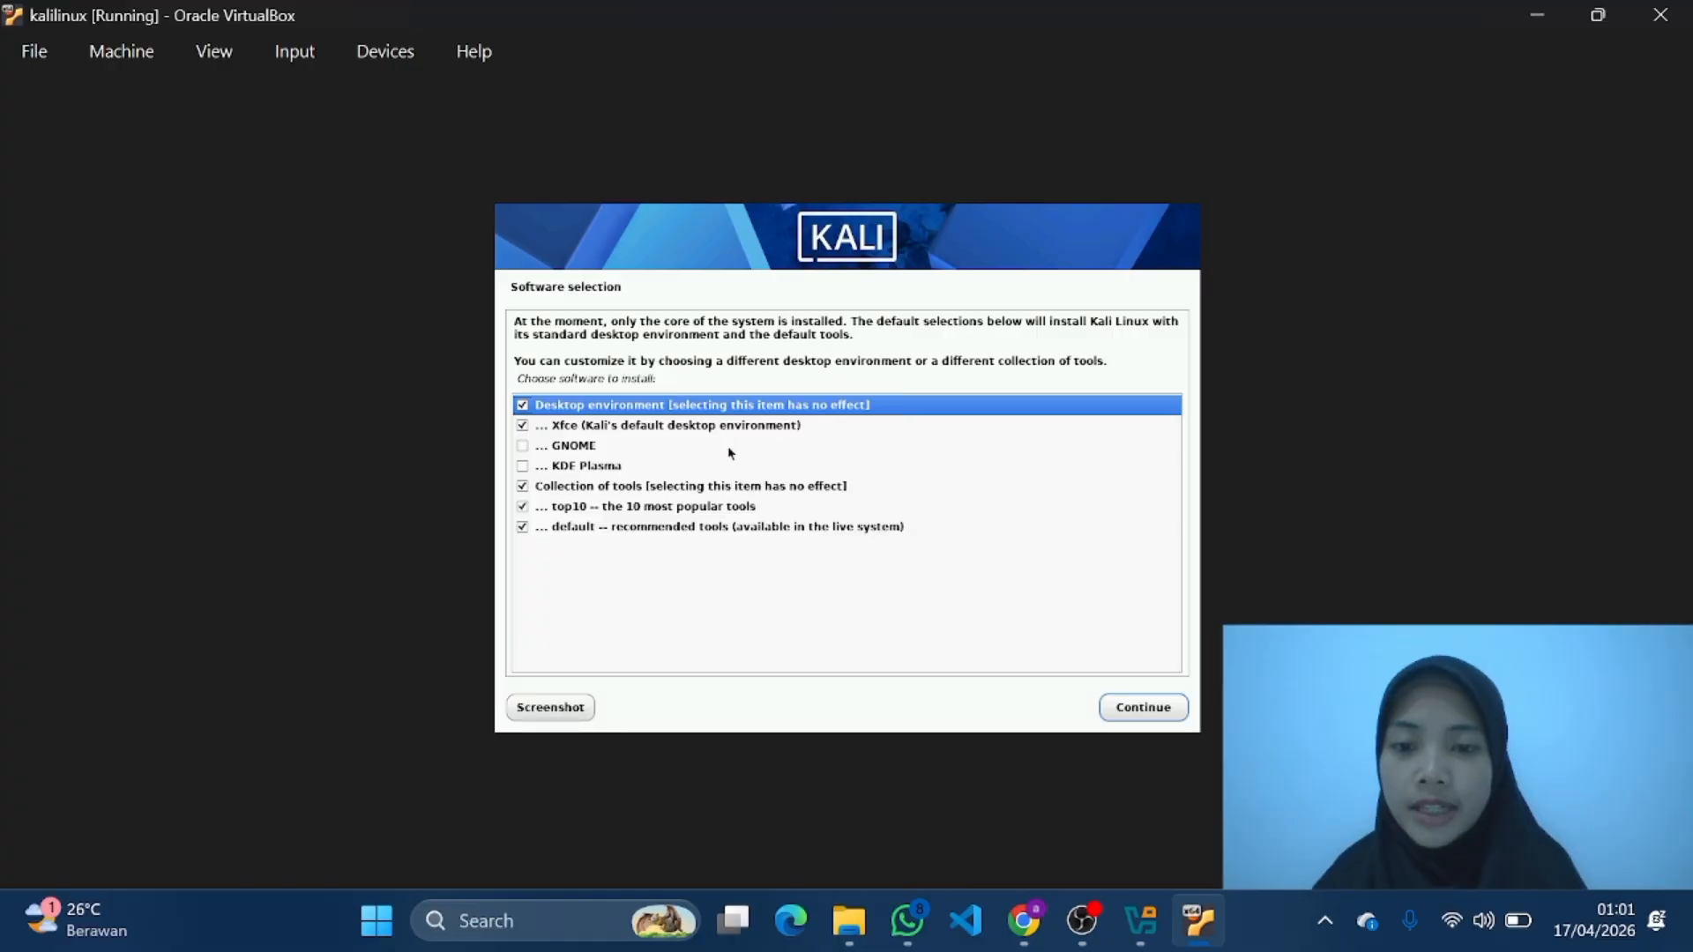
Step: Accept the default software selection with Xfce and install the GRUB boot loader on the primary drive /dev/sda
left_click(1147, 710)
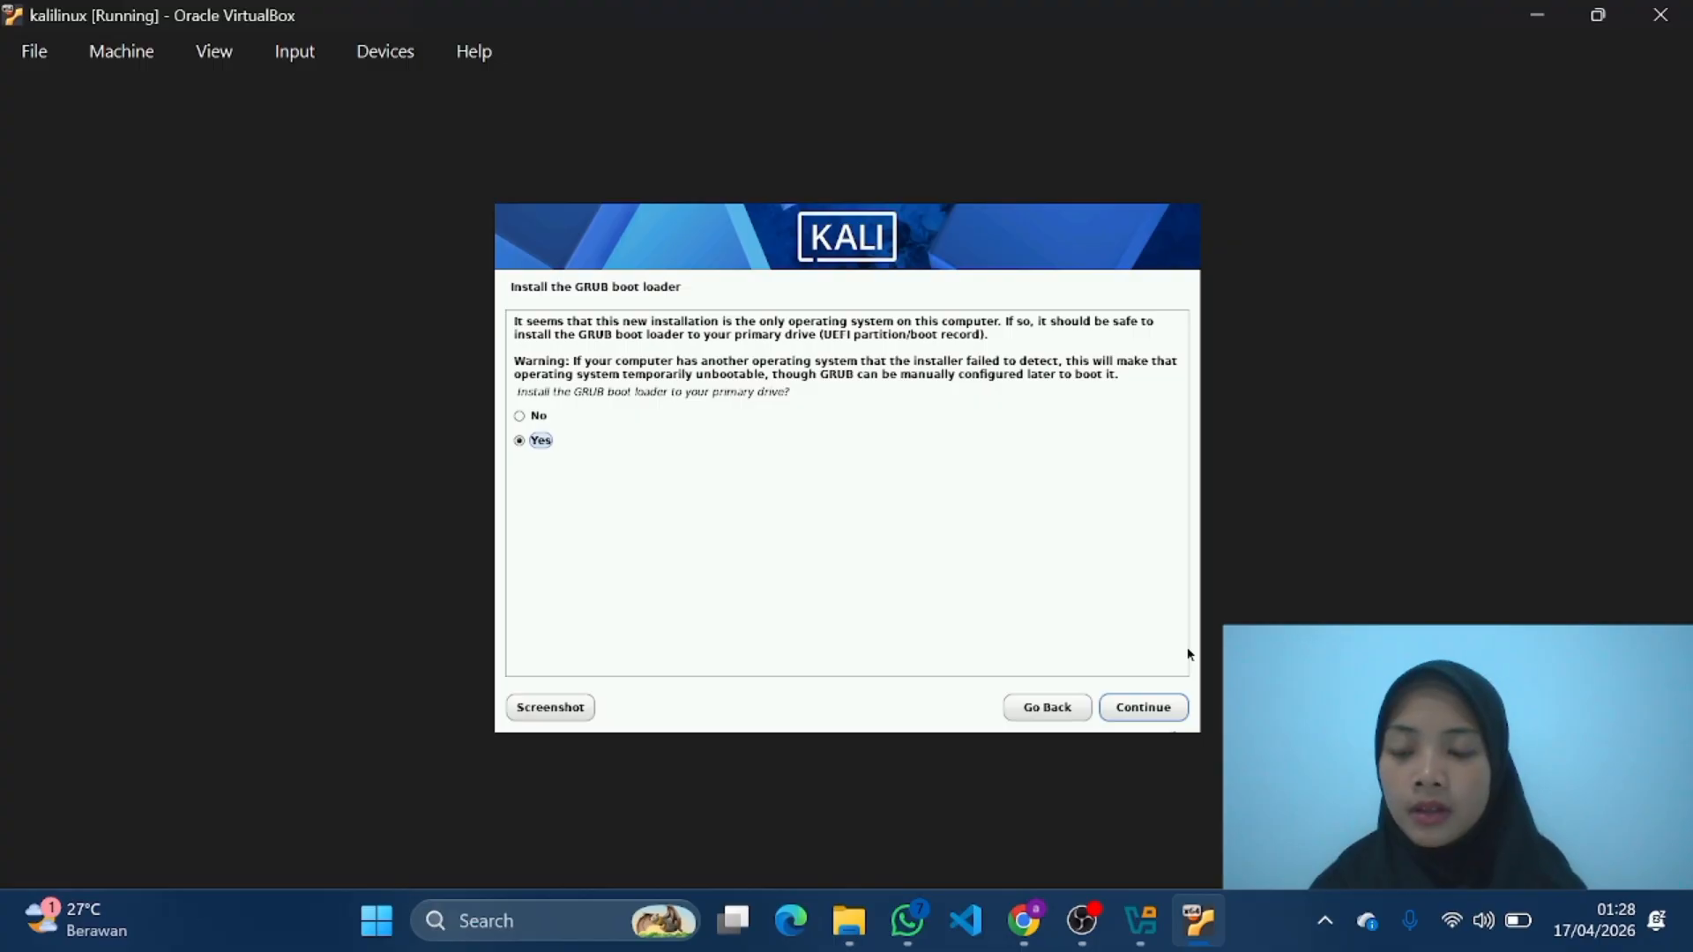
left_click(1121, 709)
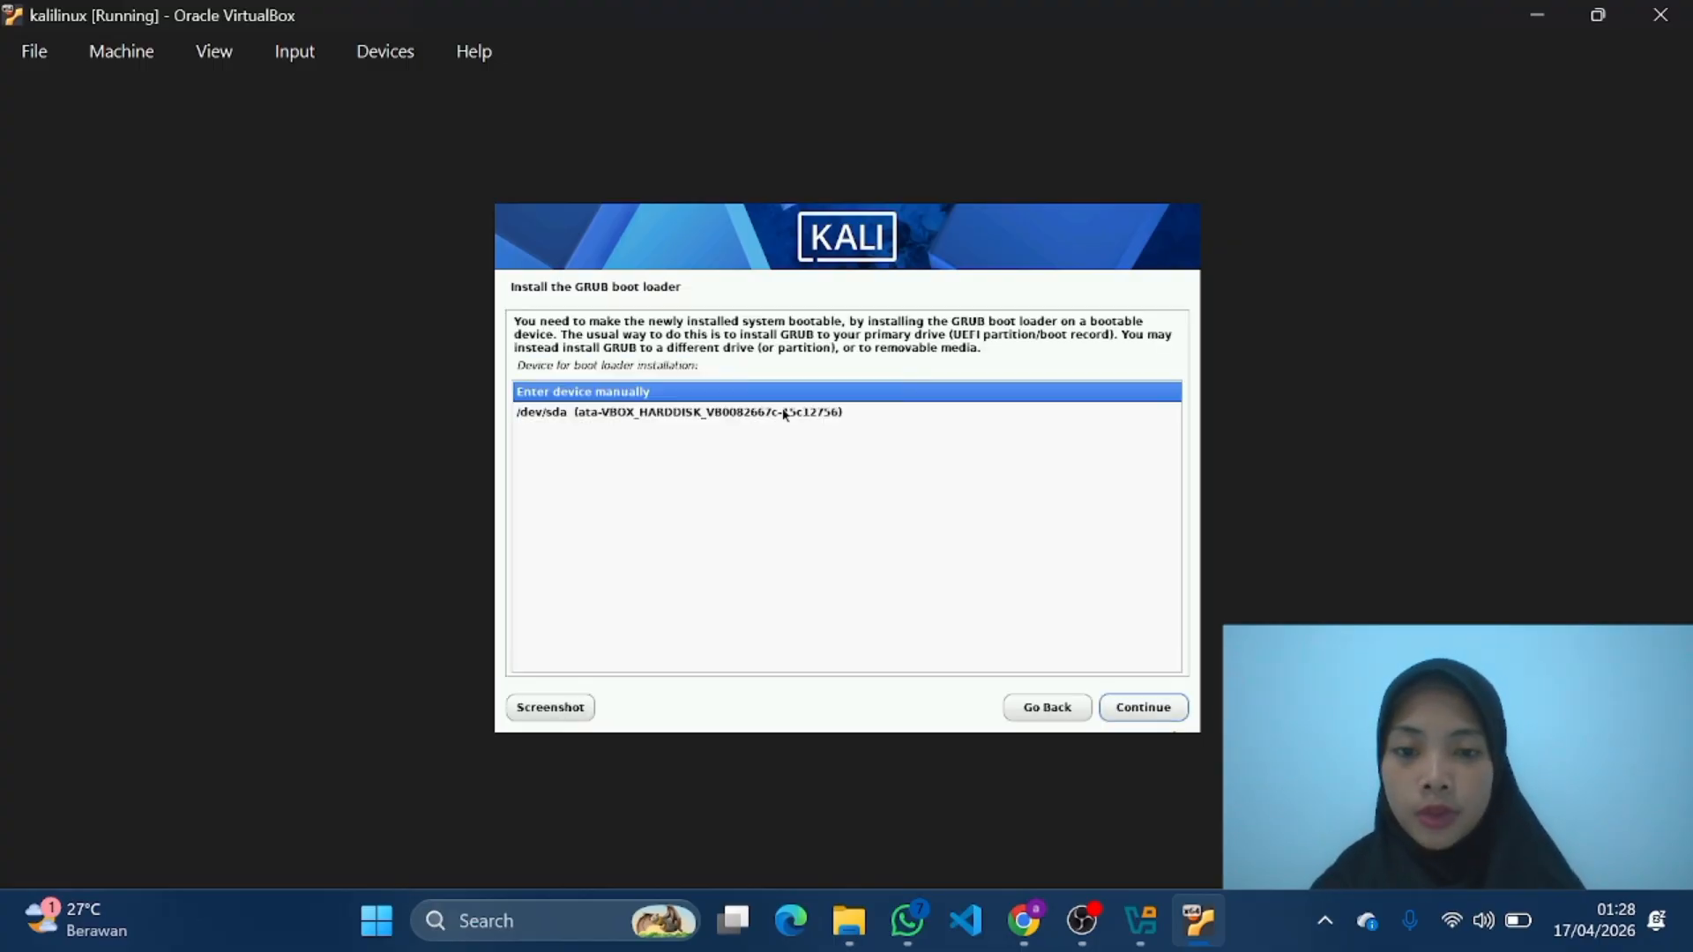
left_click(780, 412)
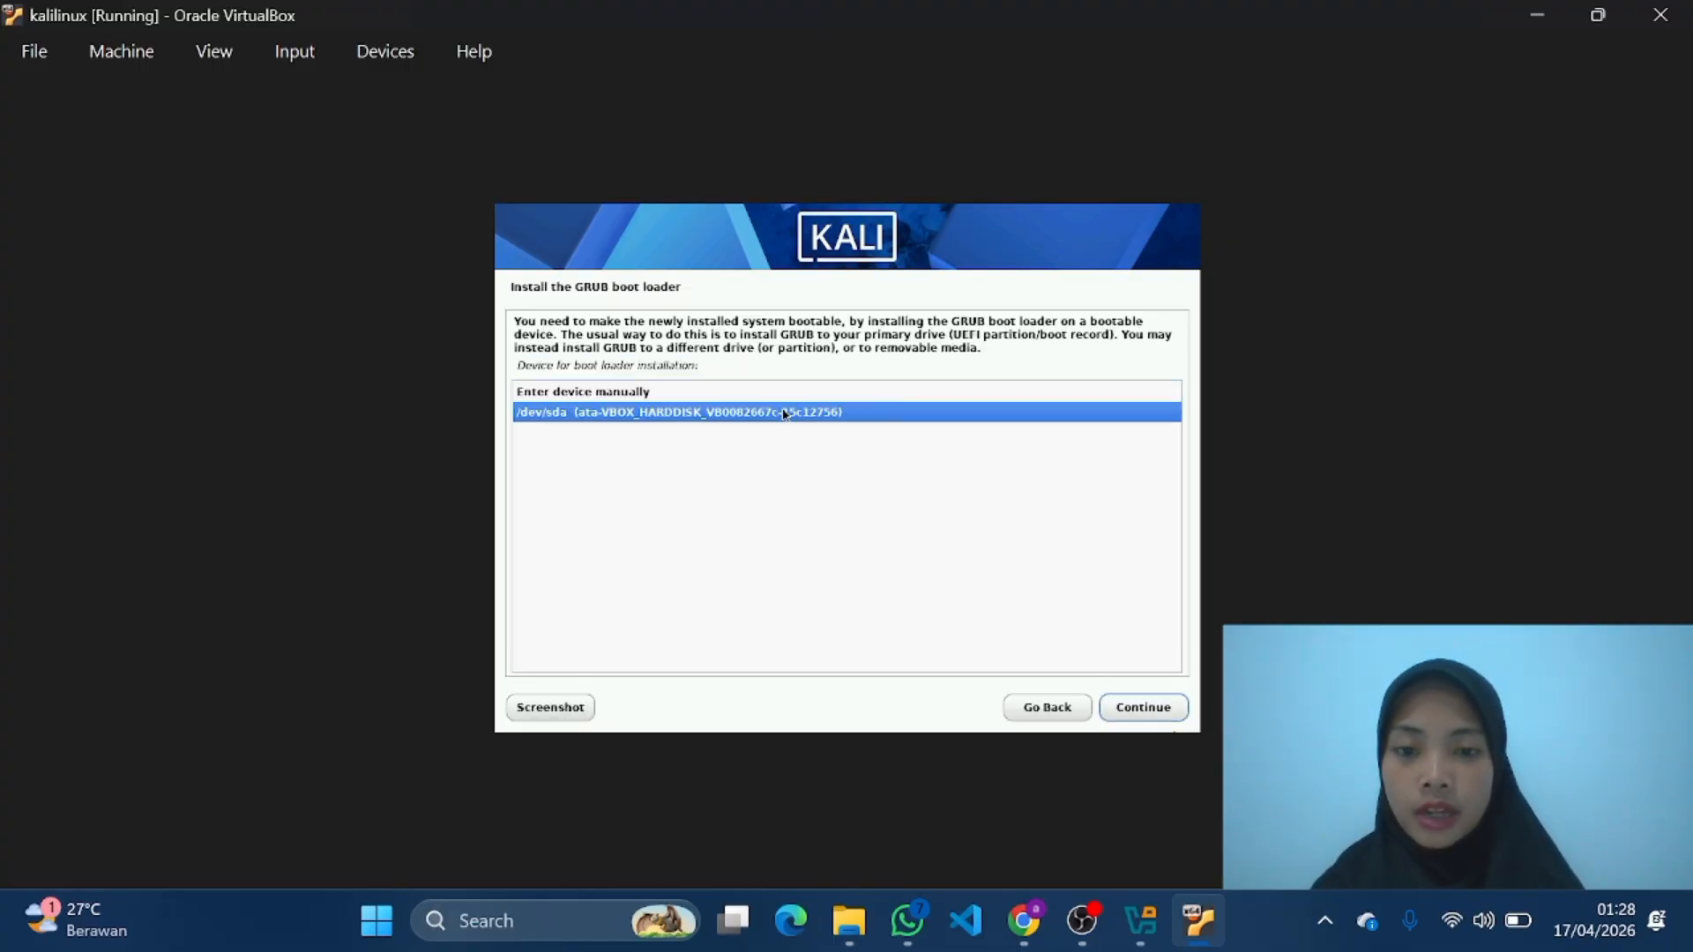
left_click(1145, 708)
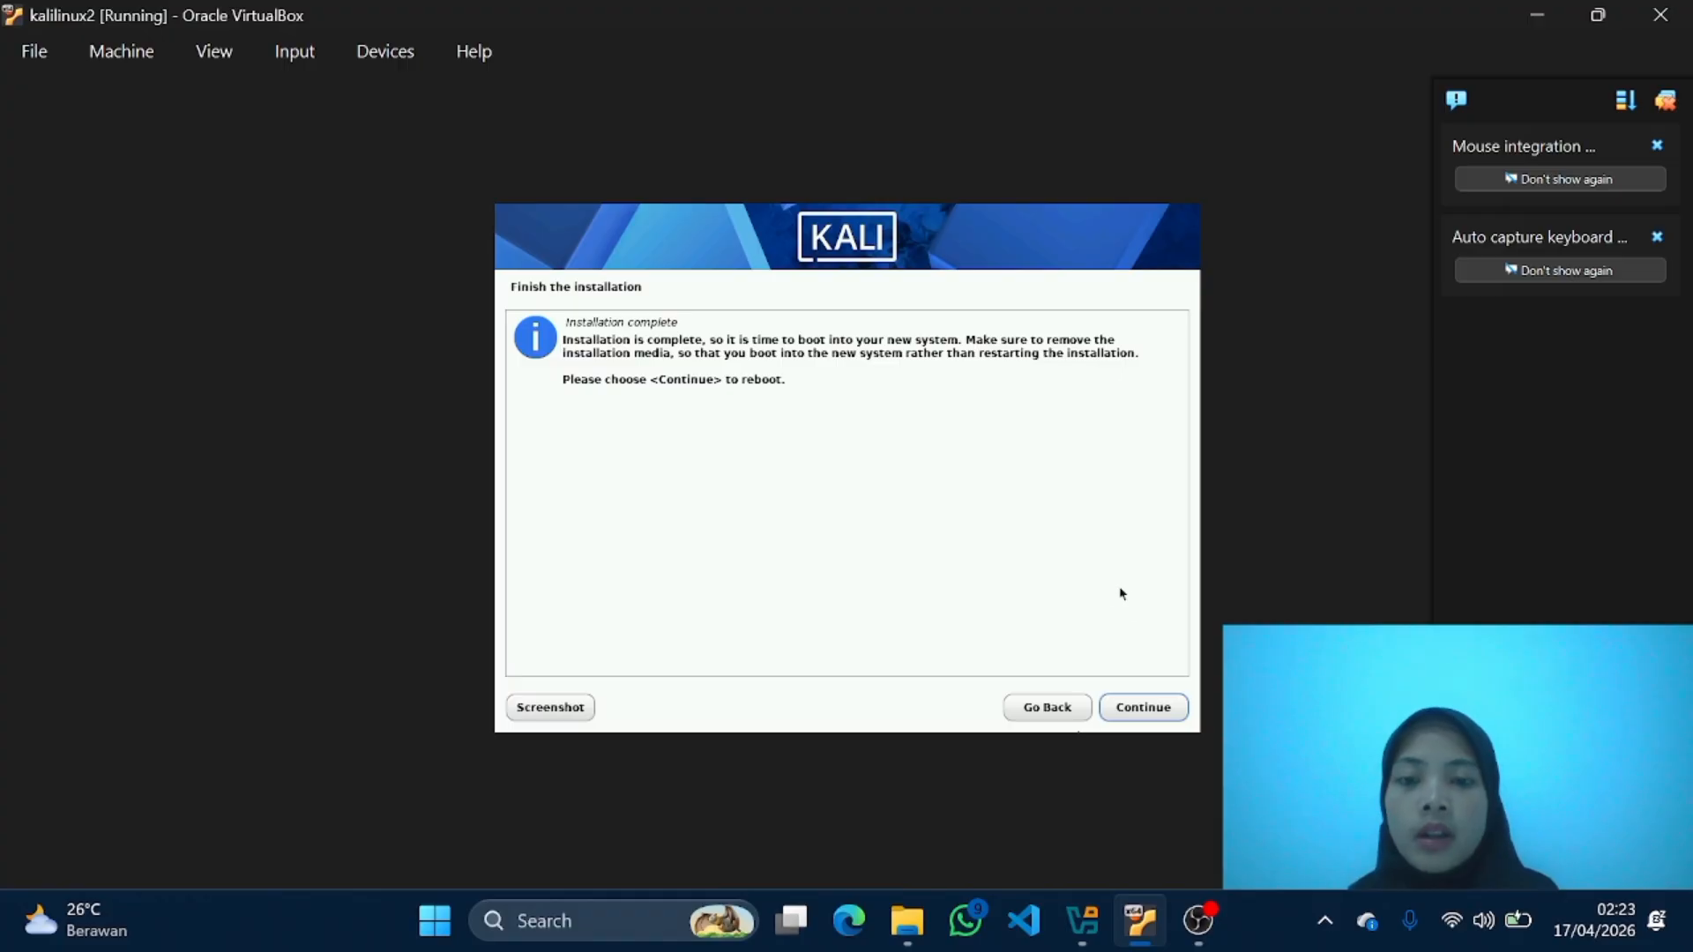
Step: Finish the installation by rebooting into Kali and log in with the account's username and password
left_click(1155, 711)
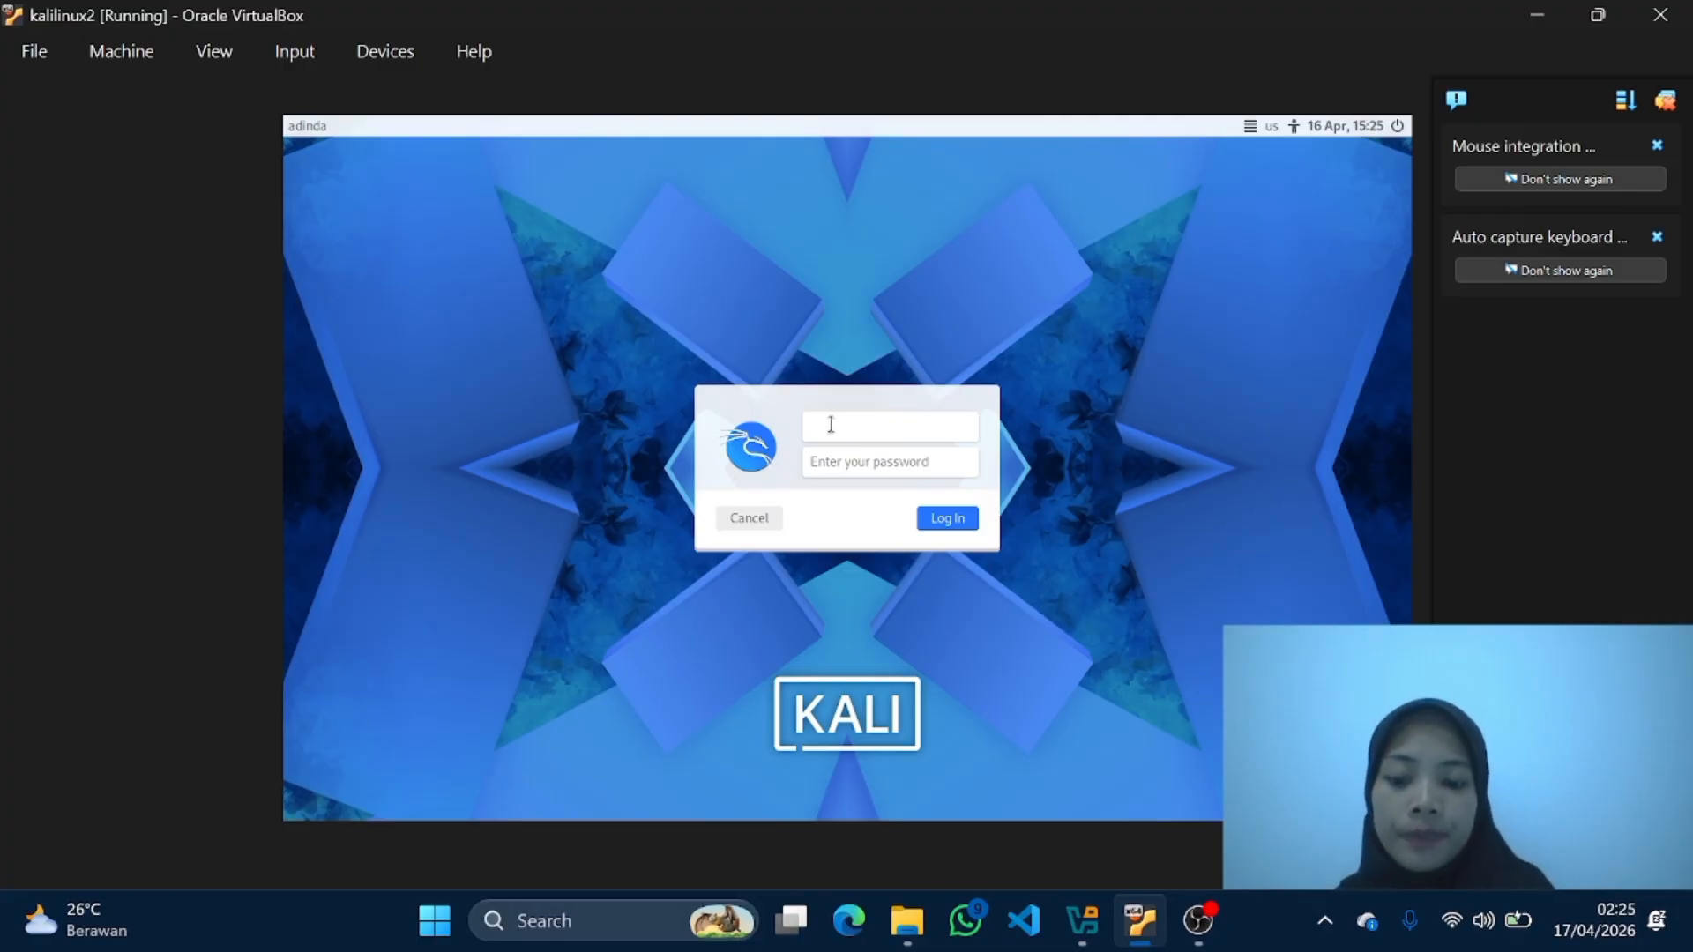
type("adinda")
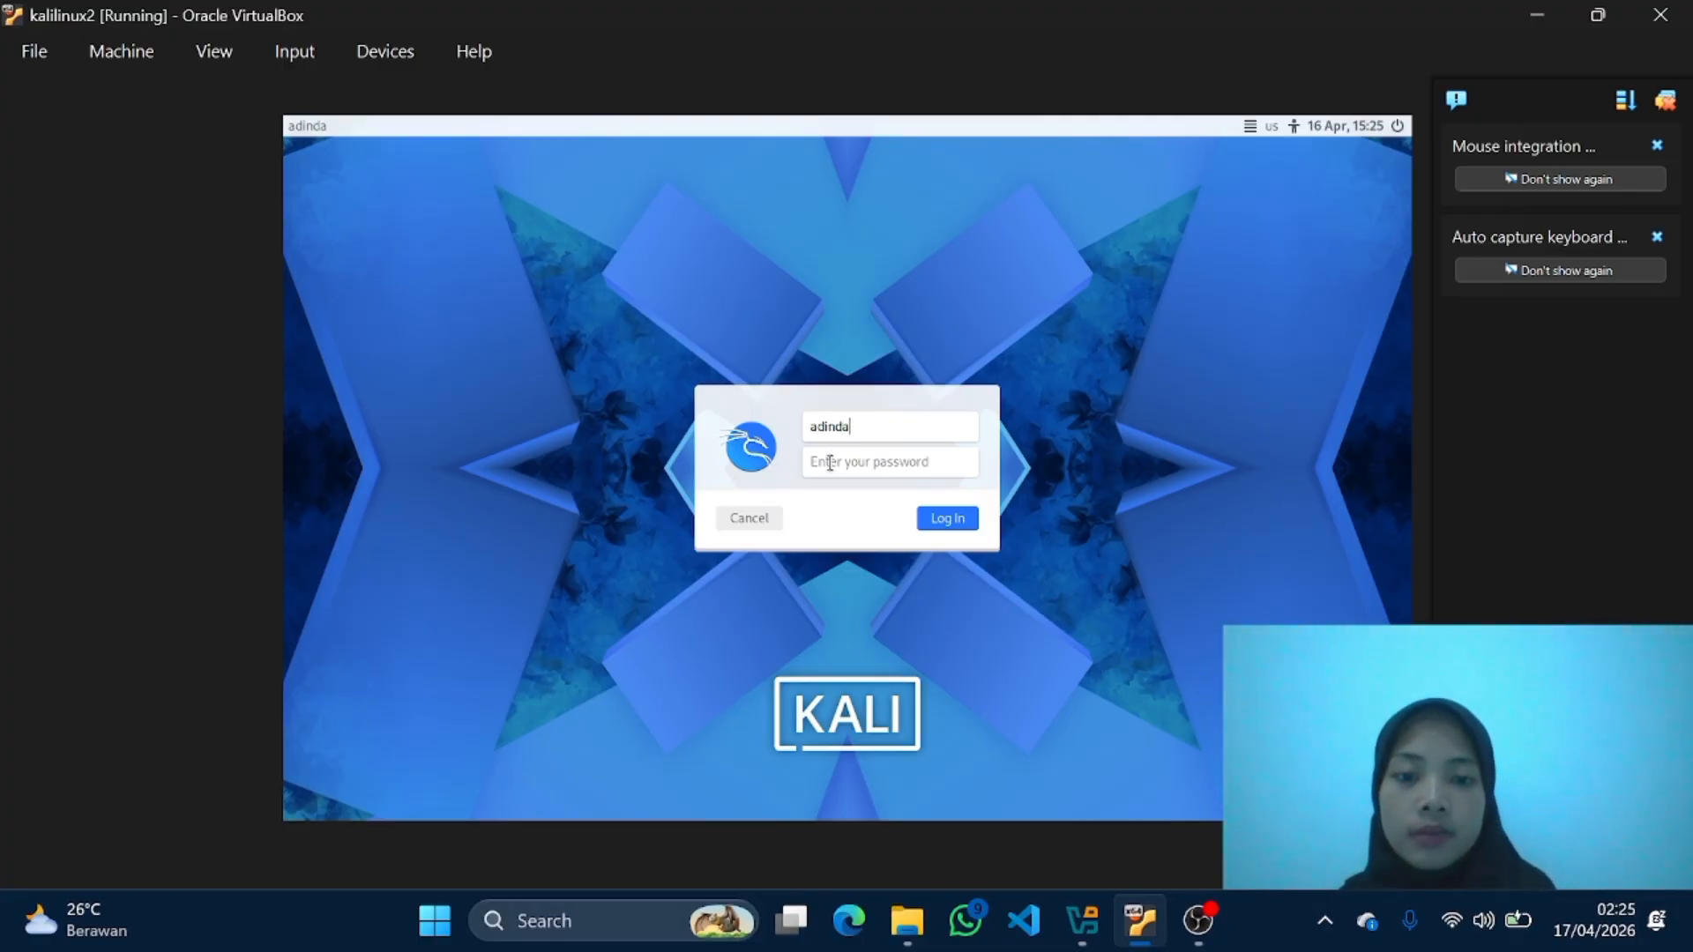
left_click(850, 461)
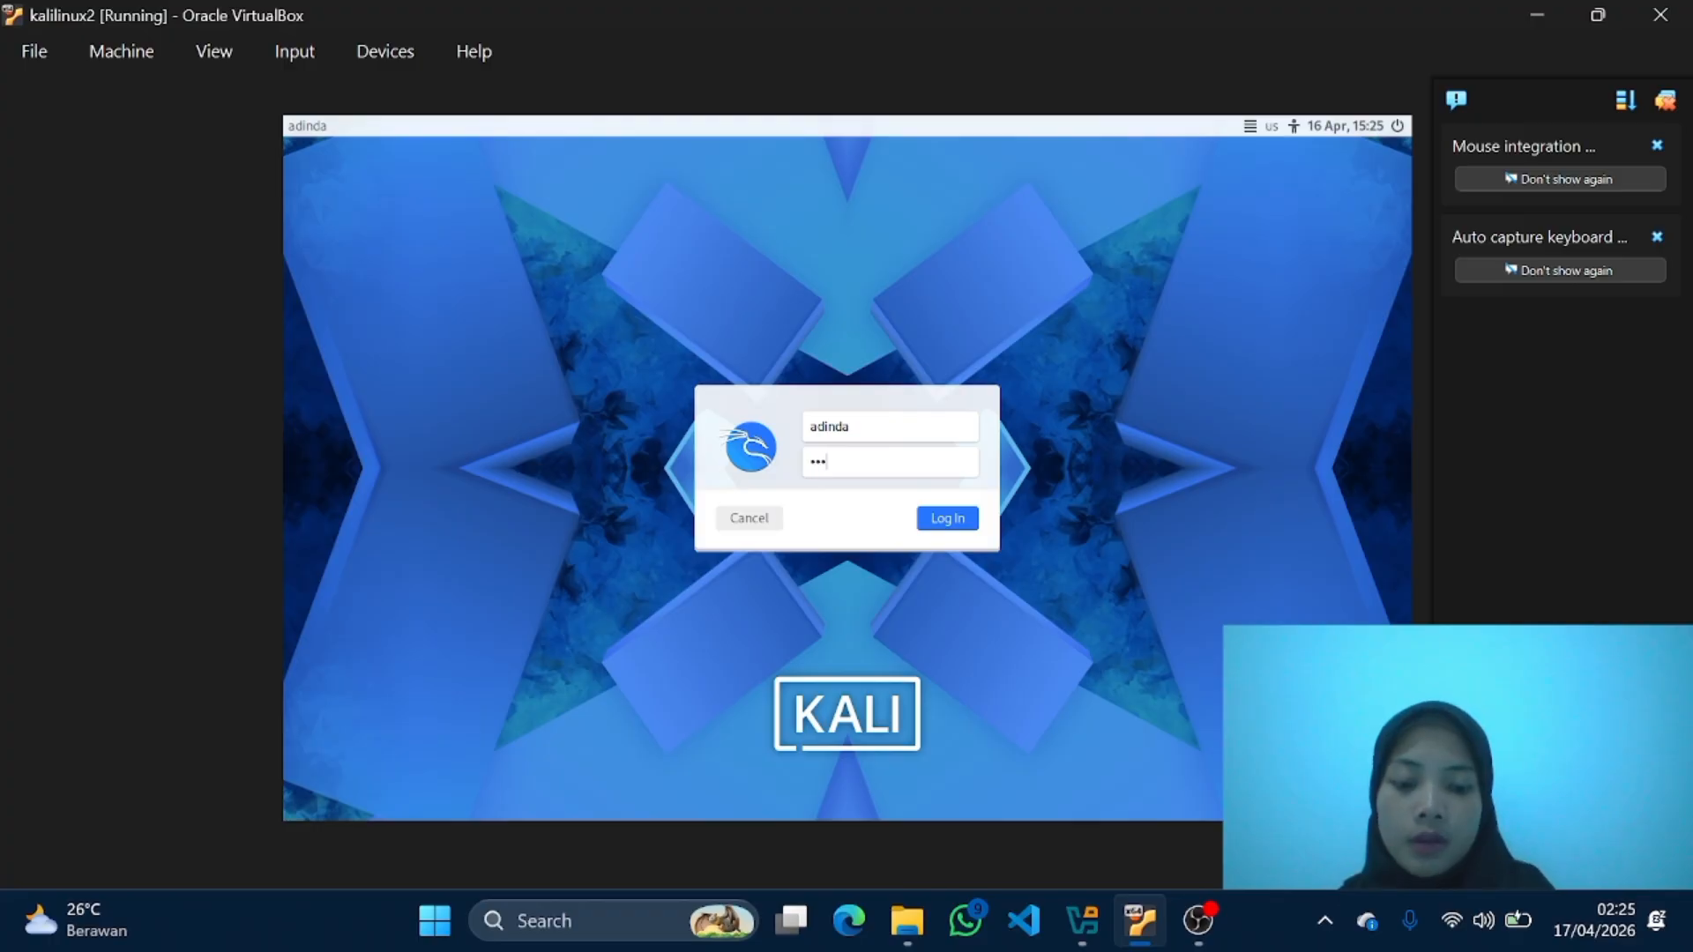
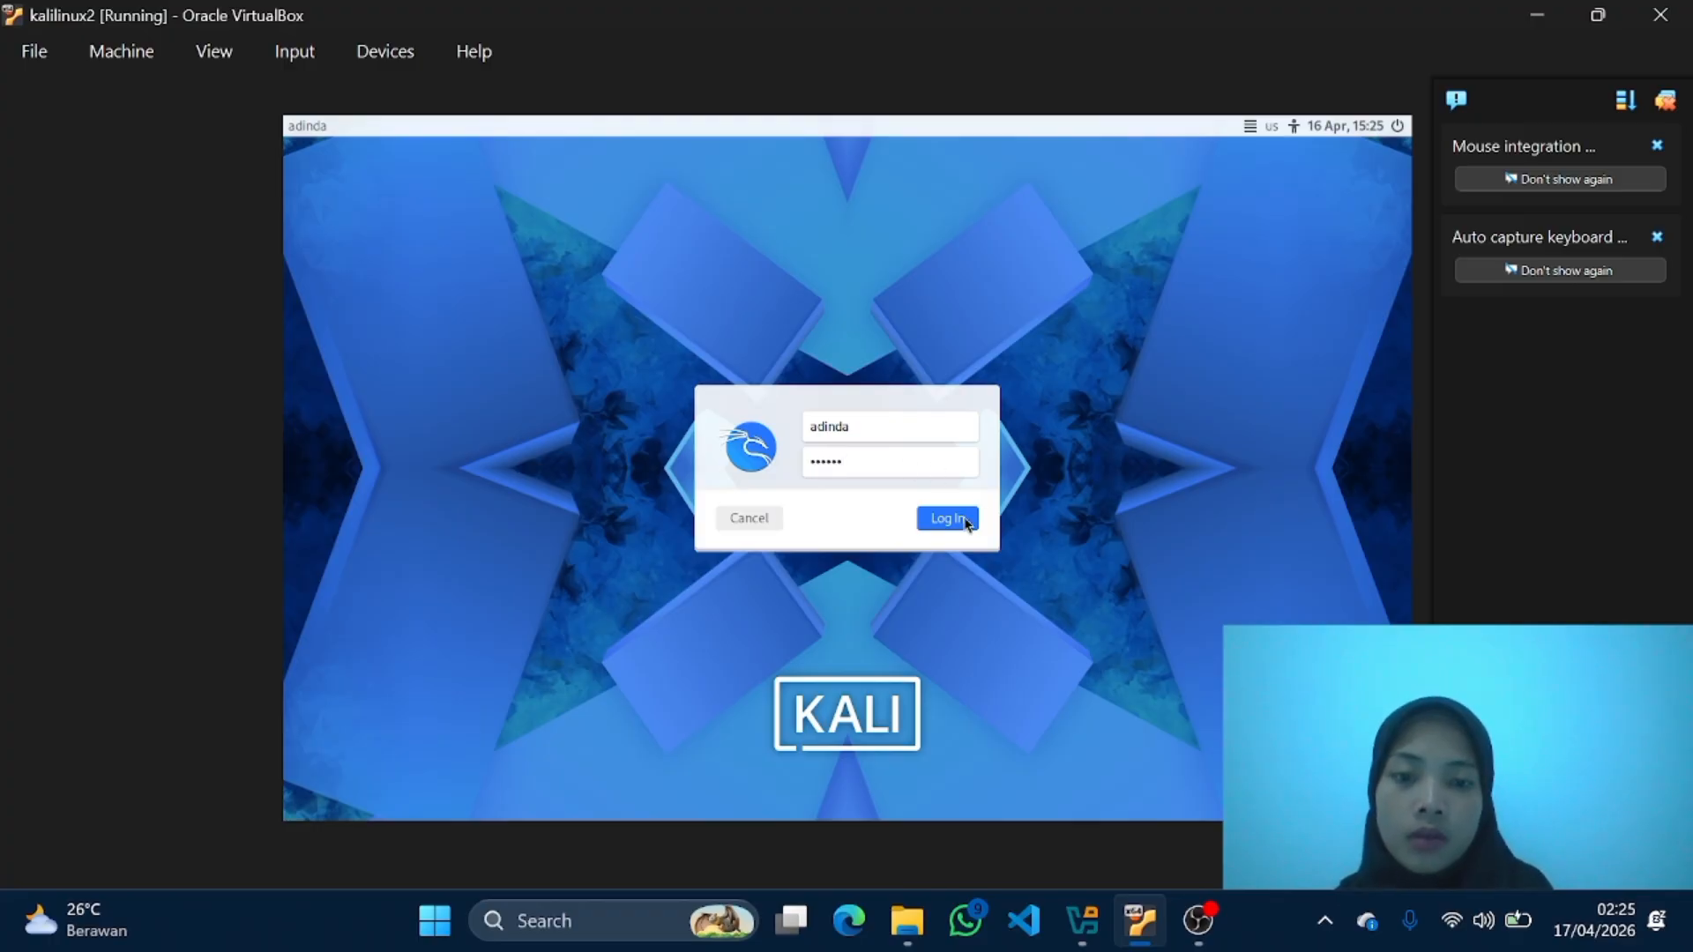
left_click(965, 520)
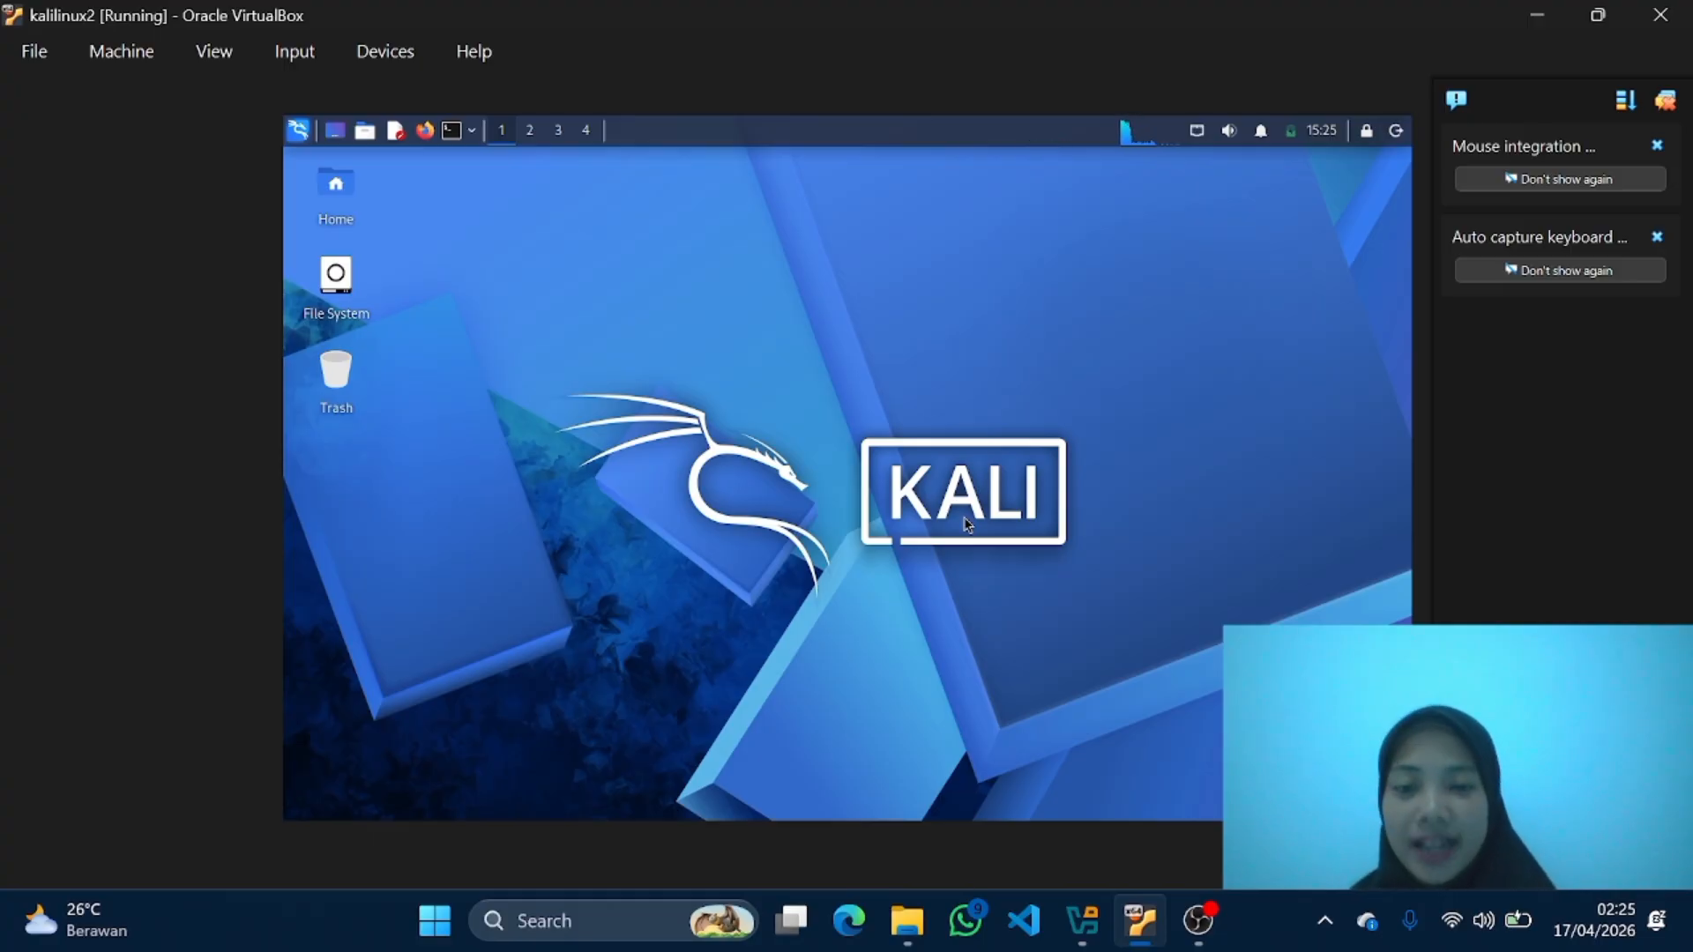
Step: Open Firefox ESR in Kali, search the web for youtube, dismiss the translation offer and open the YouTube site
left_click(425, 133)
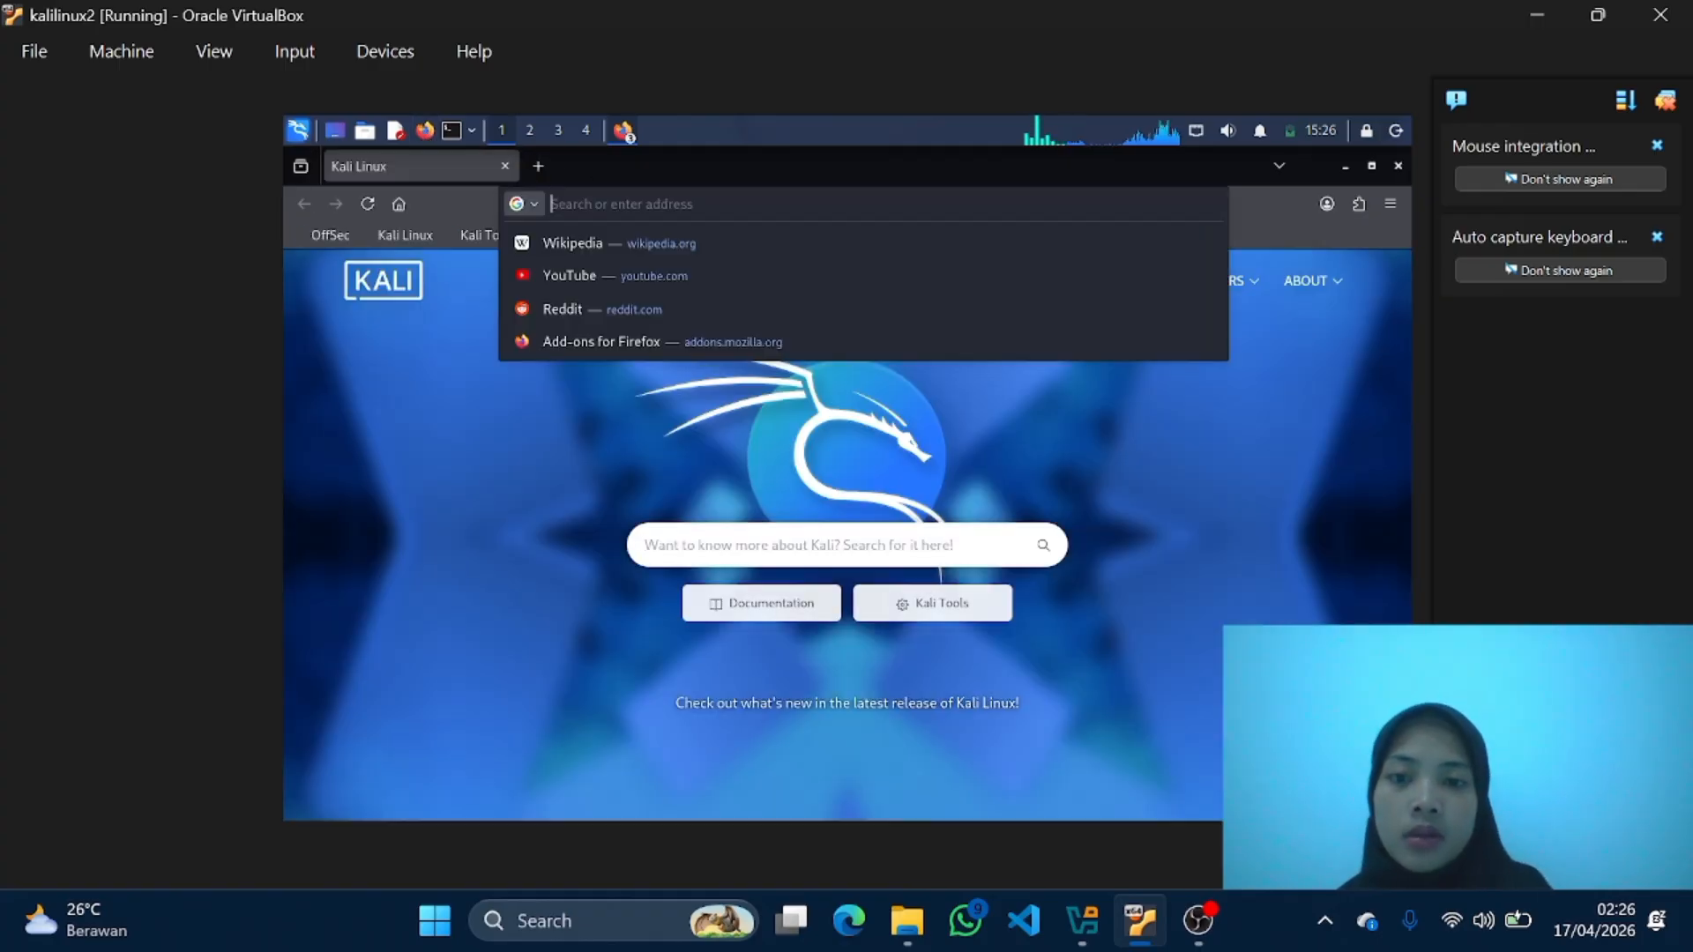
type("youtube")
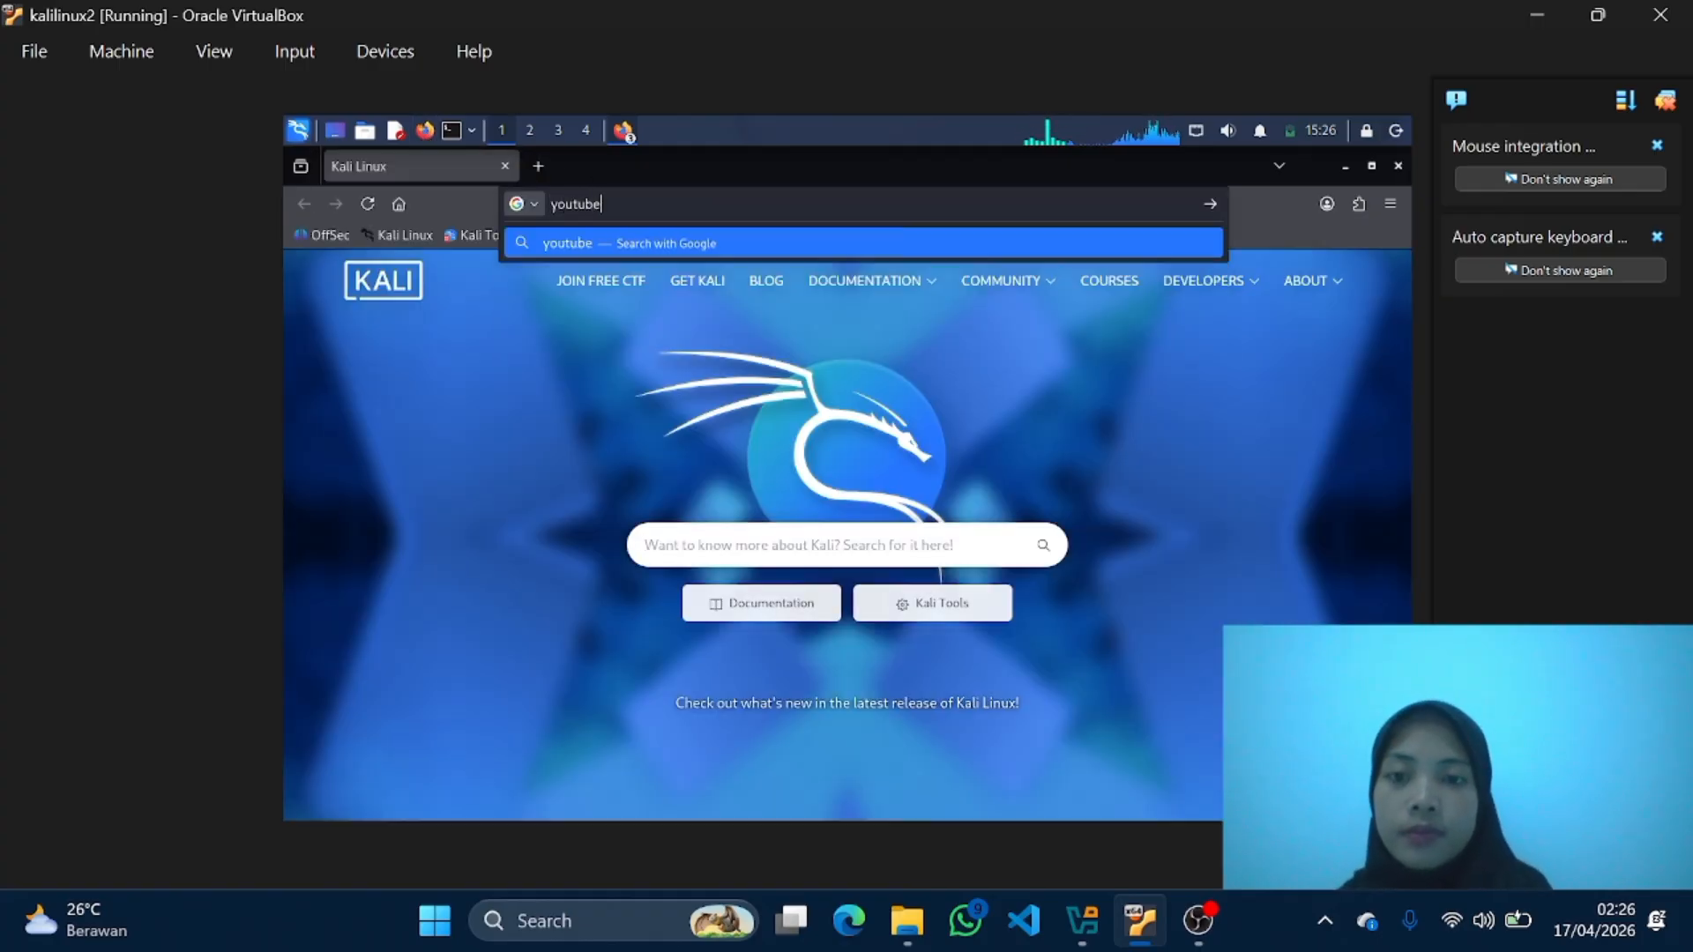
key("Return")
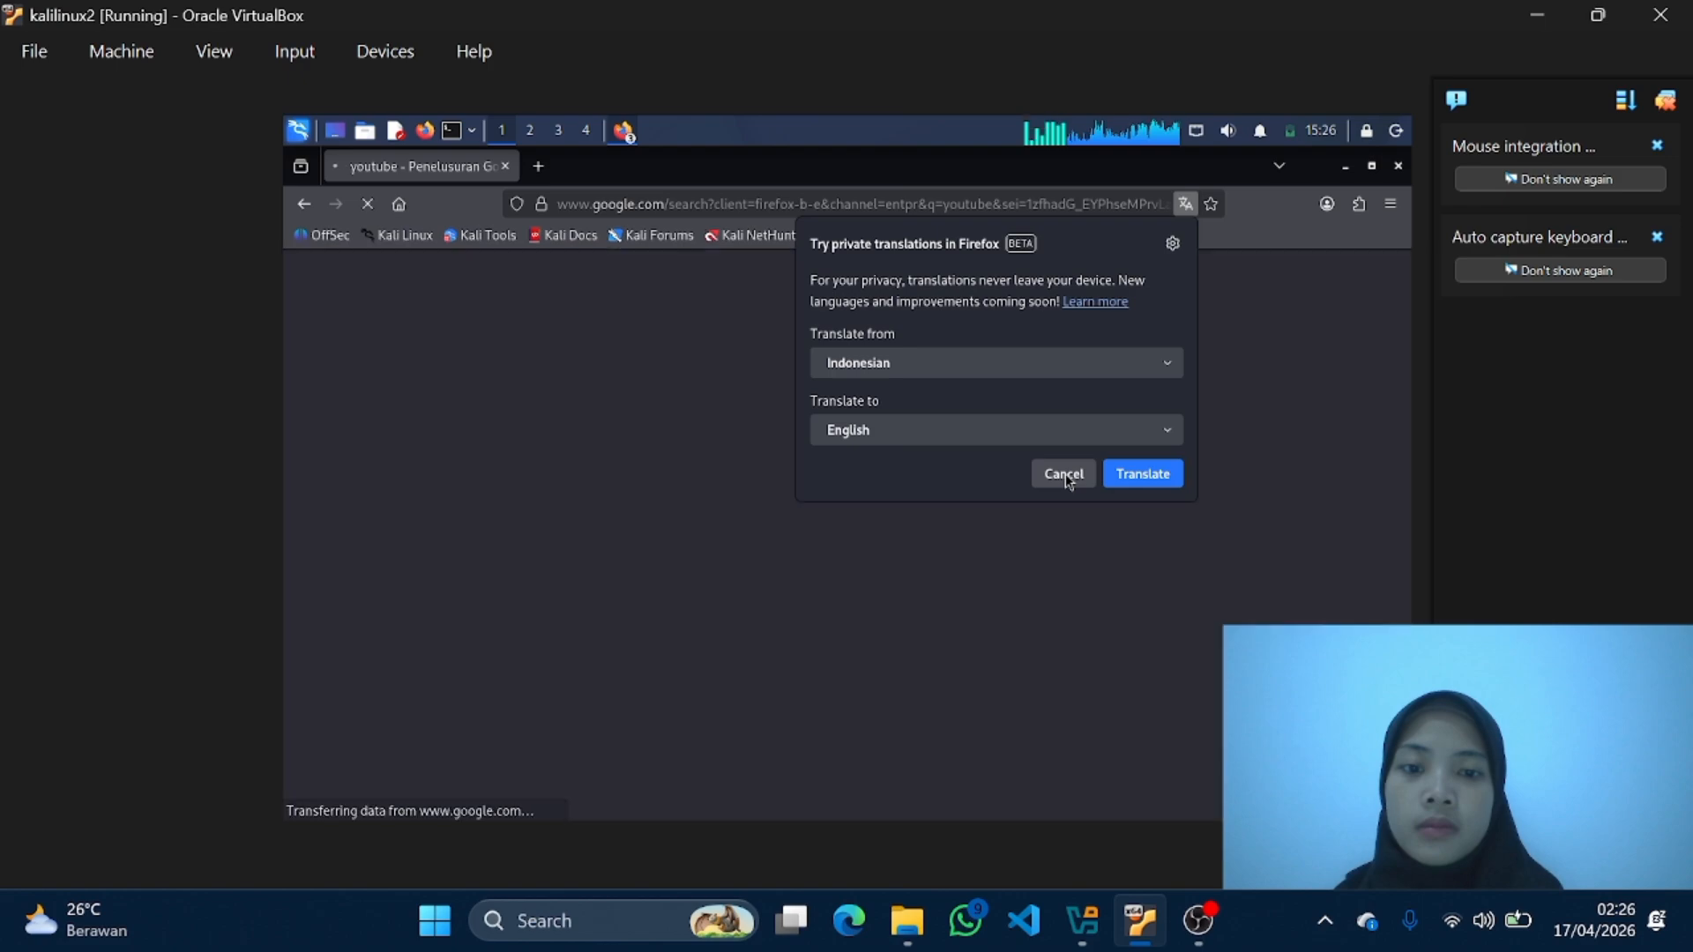
left_click(1064, 473)
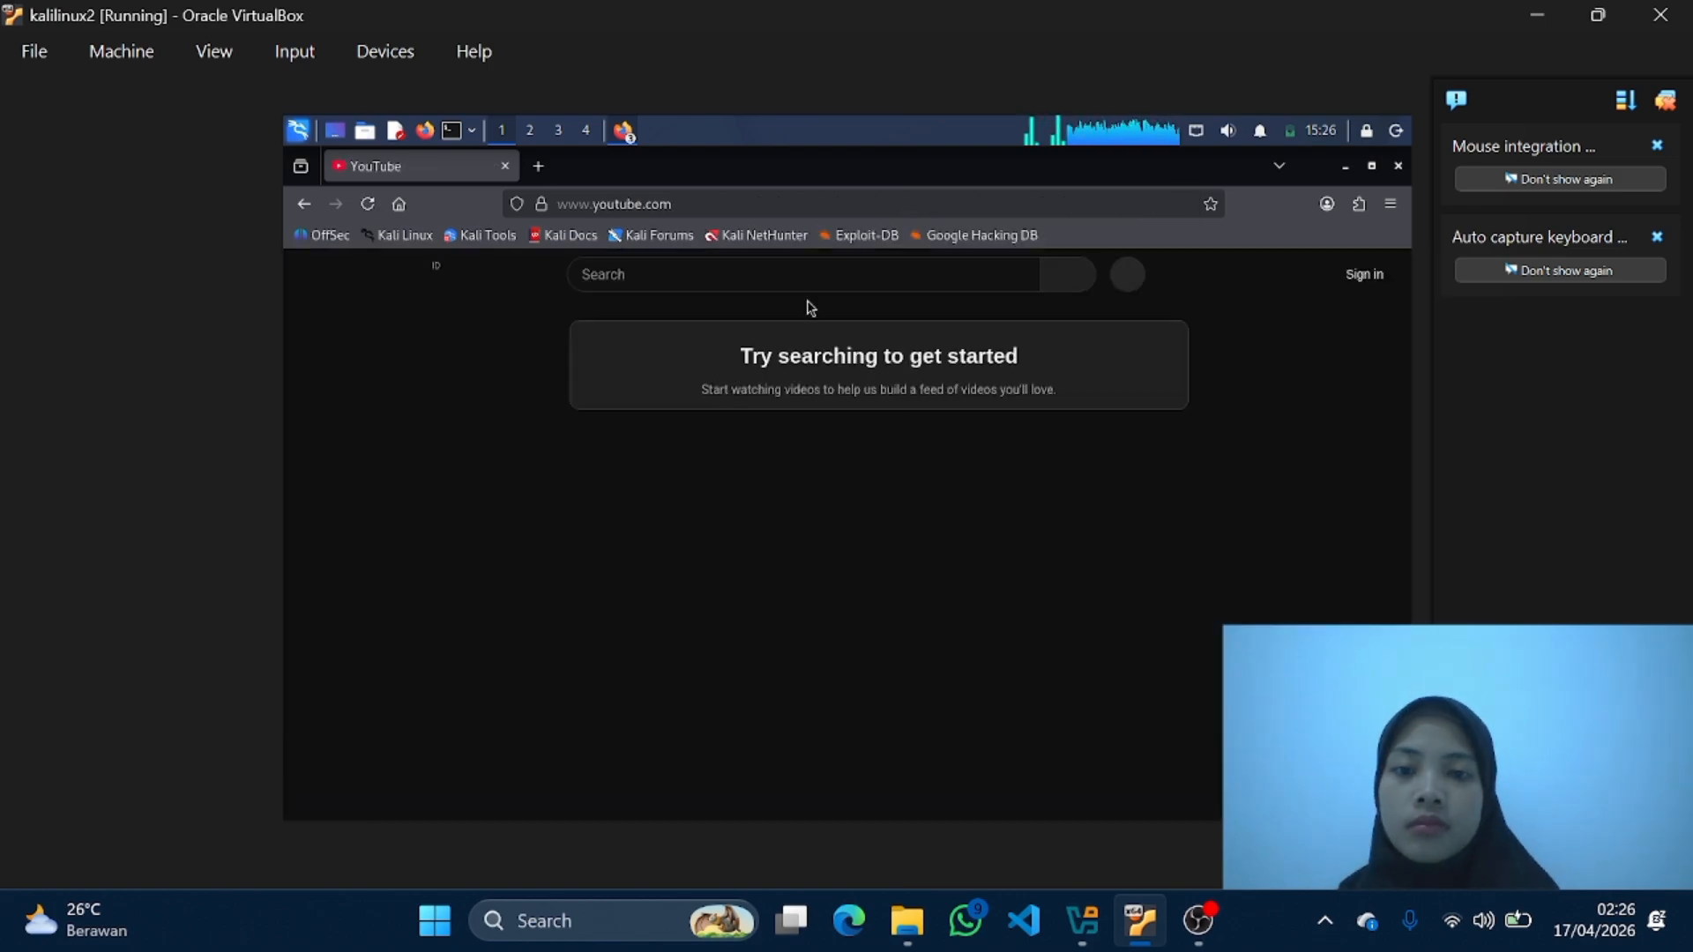
Step: Search YouTube for maruko and look through the results
left_click(732, 273)
type("m")
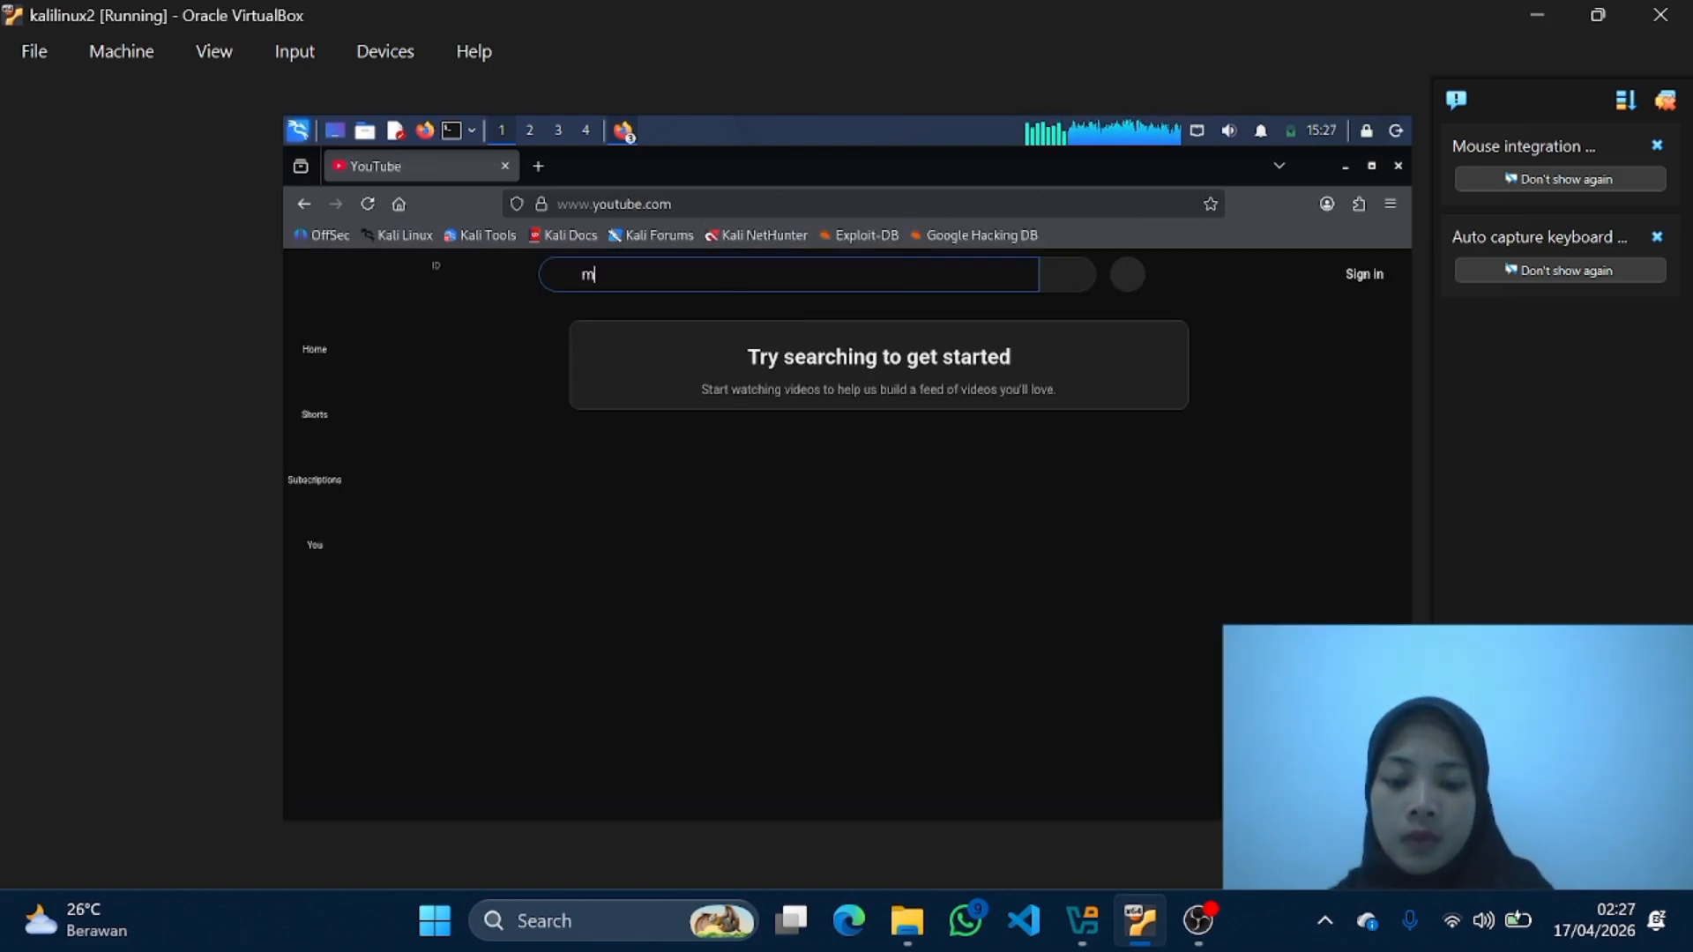
type("aruko")
key("Return")
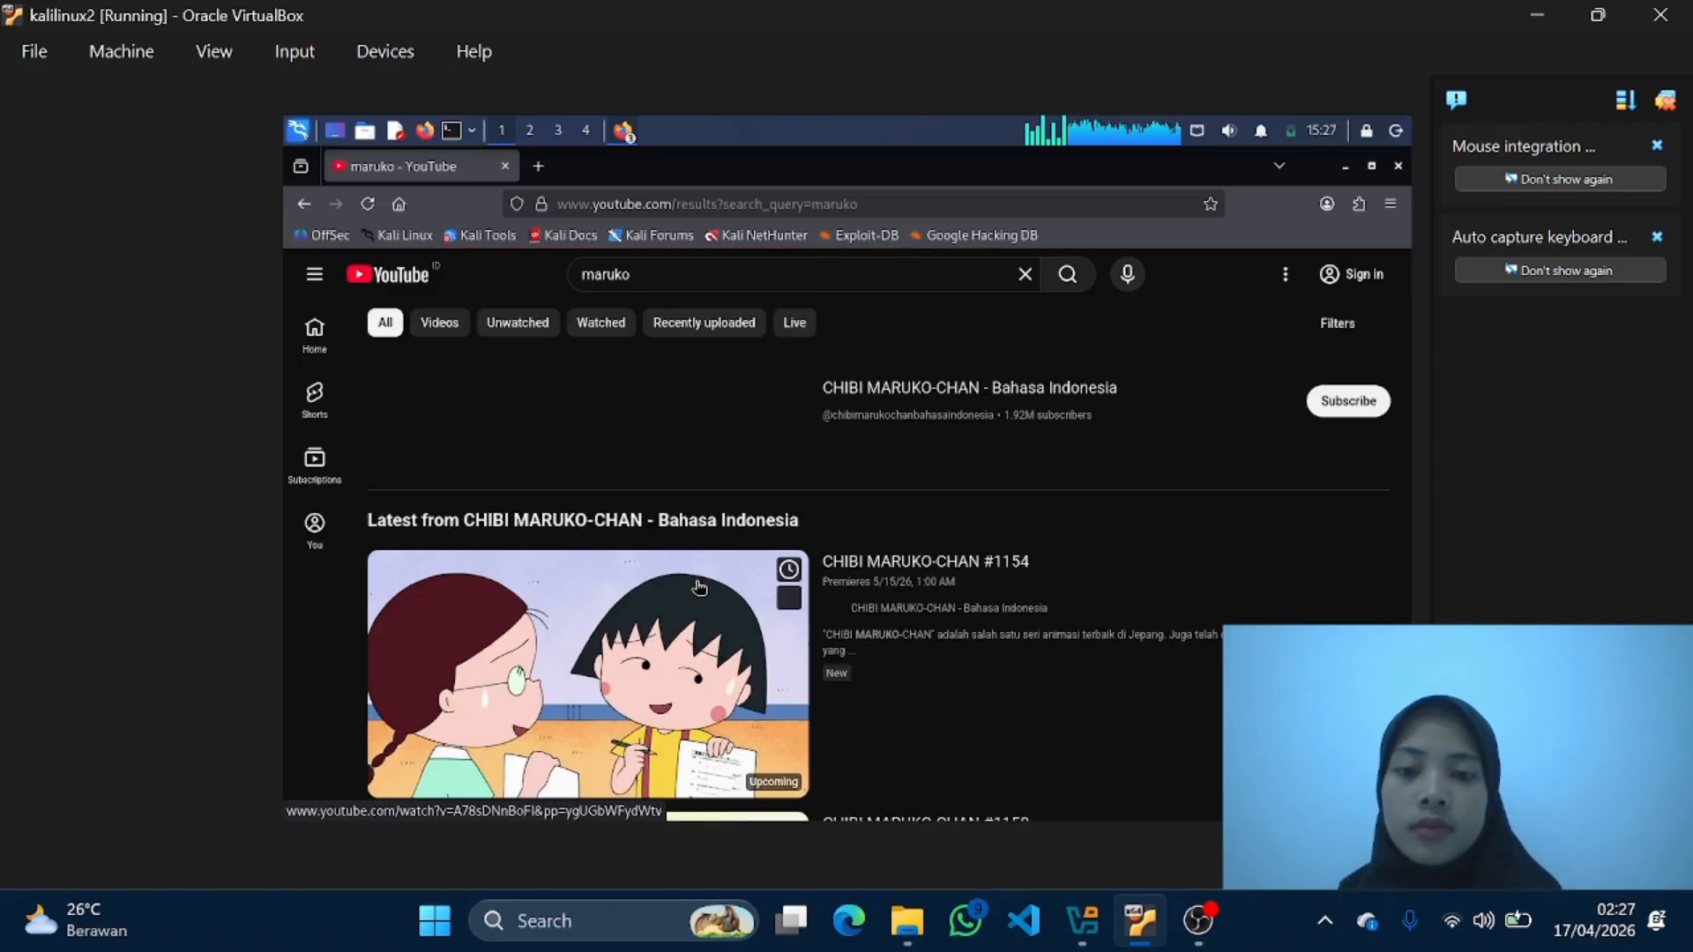
scroll(700, 586, "down", 1)
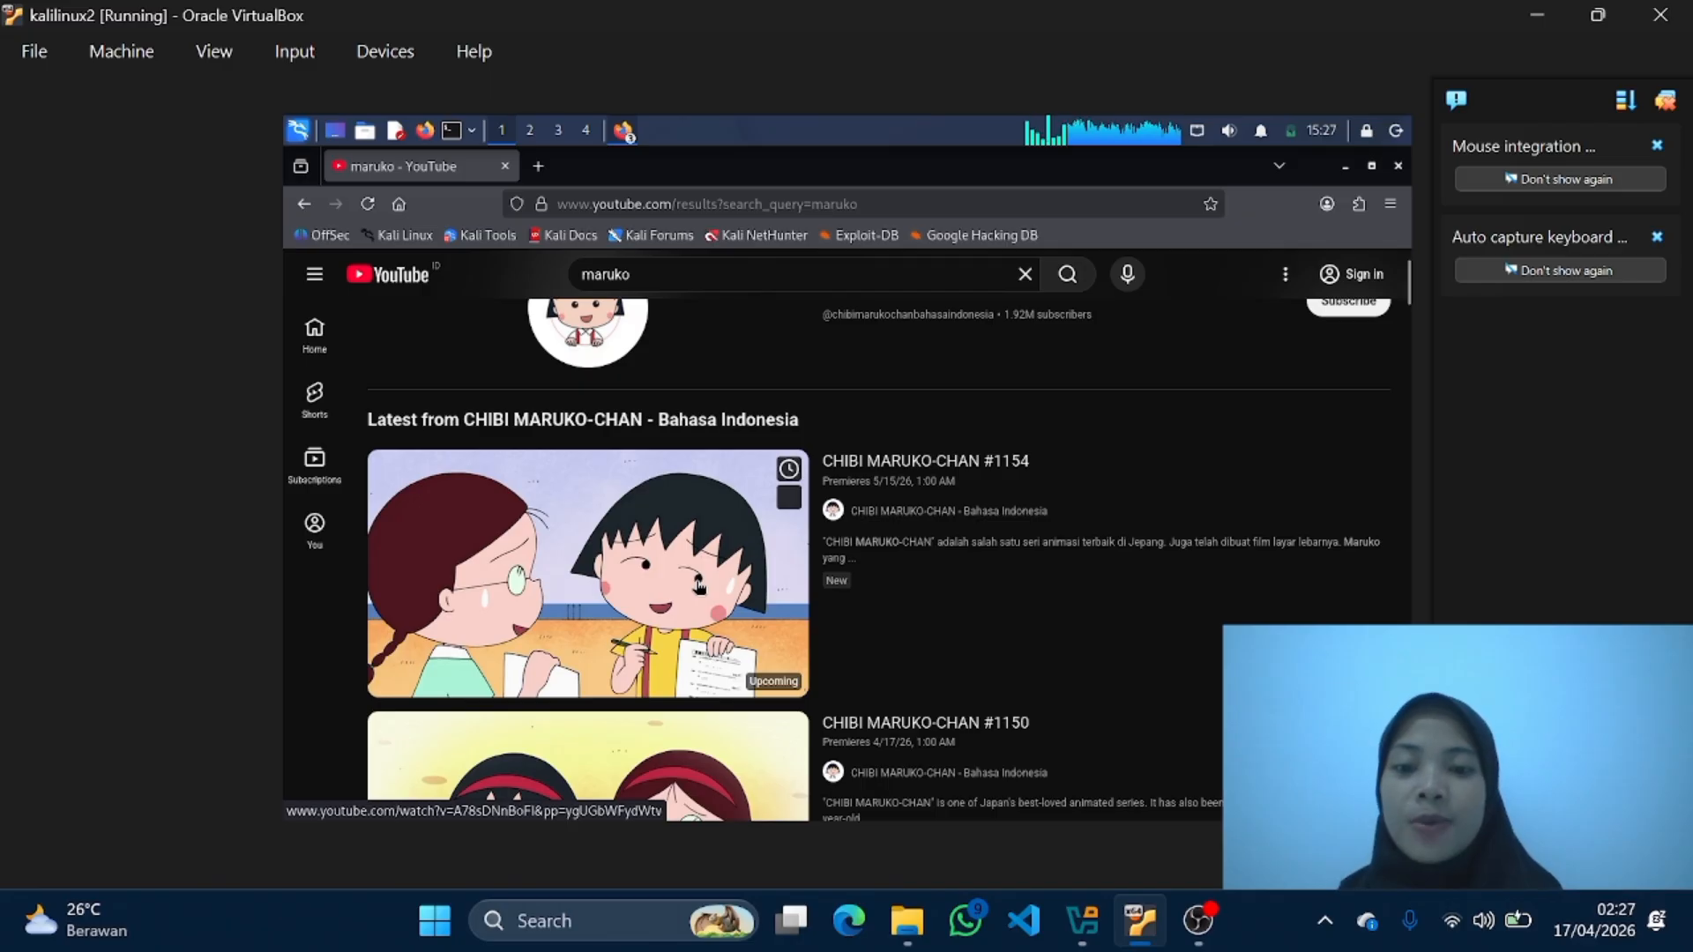